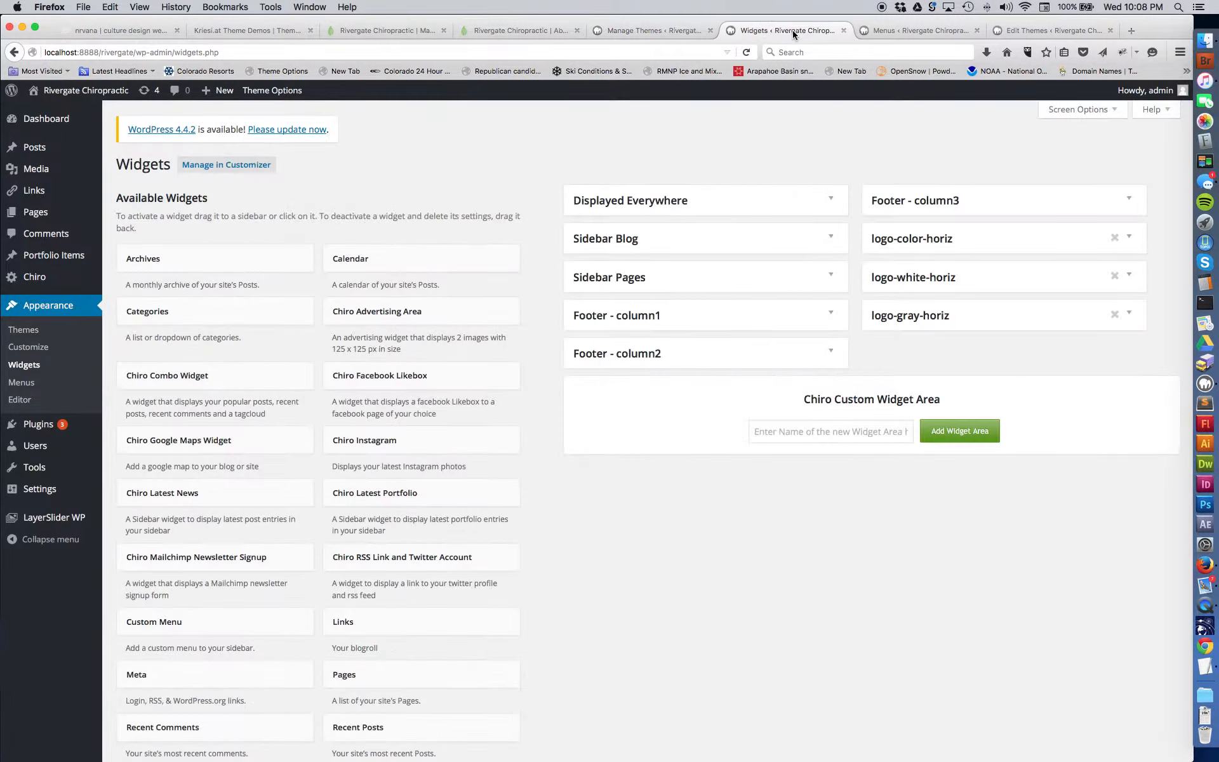
Review the About Chiropractic page down to its footer and the Chiropractic Health page's sidebar, including its category list
{"action": "left_click", "coordinate": [492, 33]}
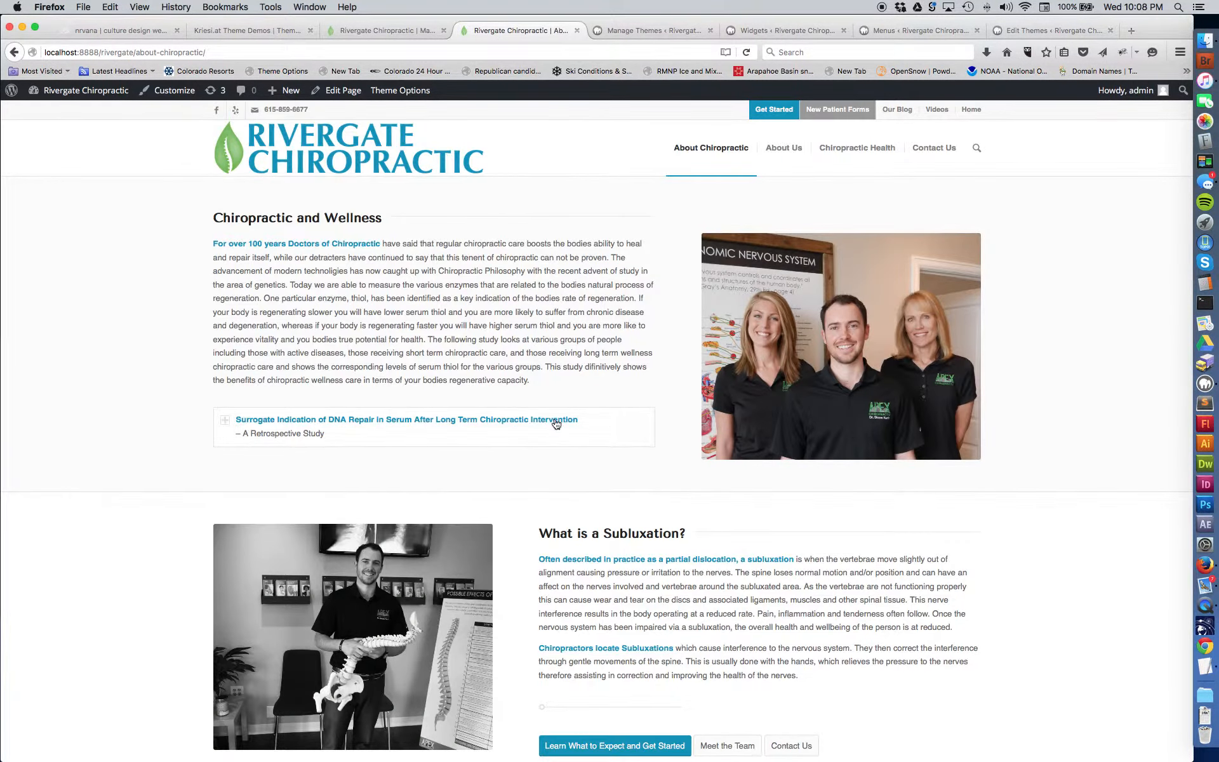
{"action": "scroll", "coordinate": [557, 422], "scroll_direction": "down", "scroll_amount": 15}
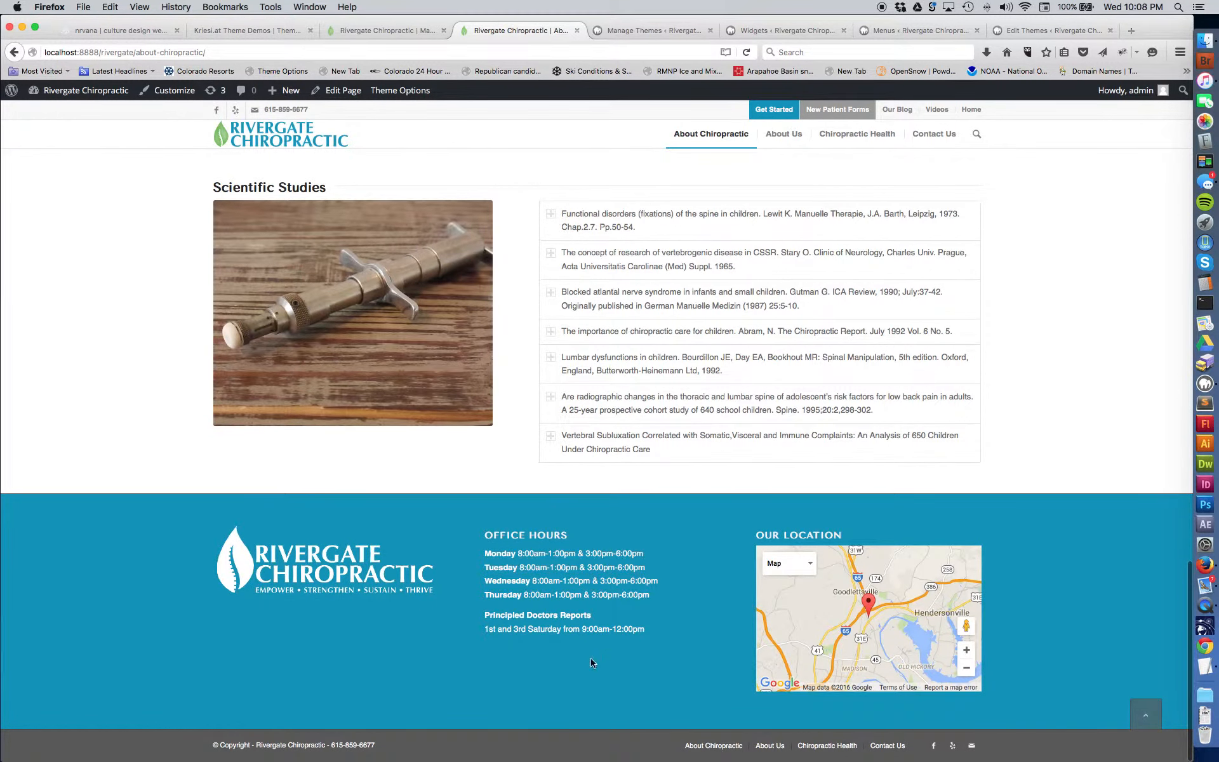
{"action": "left_click", "coordinate": [398, 26]}
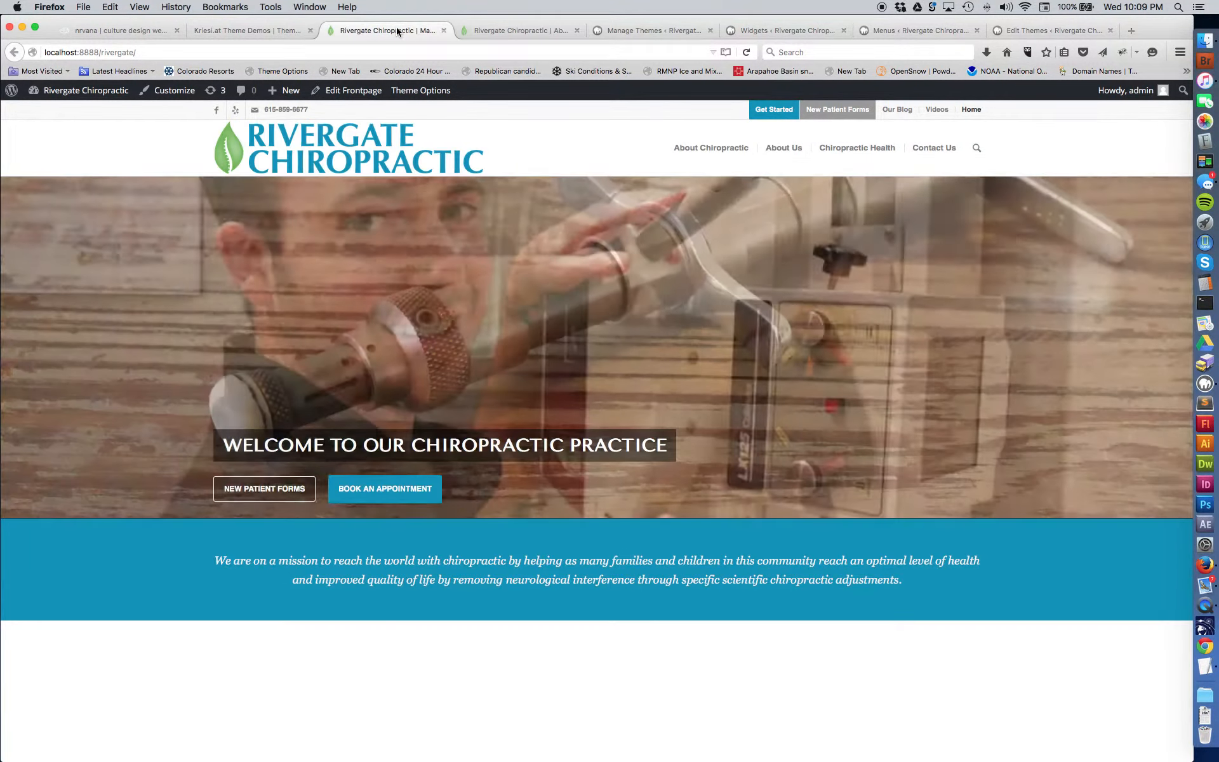
{"action": "mouse_move", "coordinate": [857, 151]}
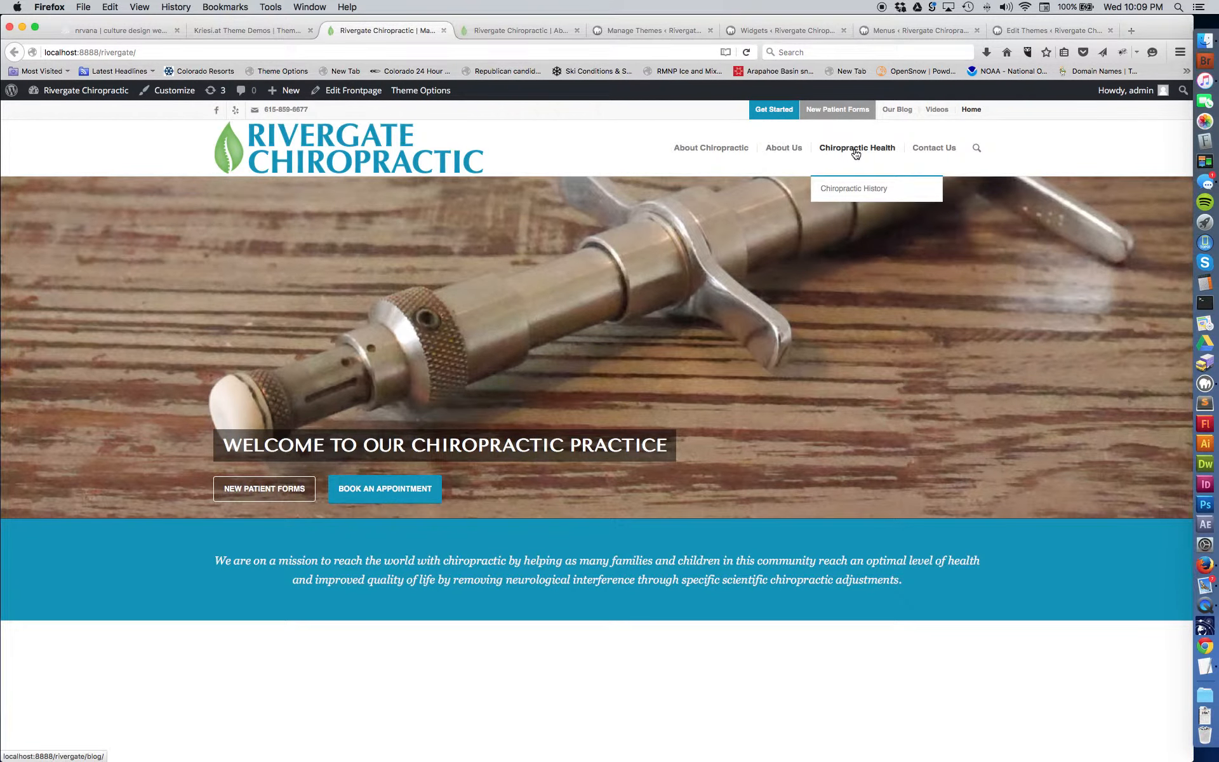
{"action": "left_click", "coordinate": [856, 154]}
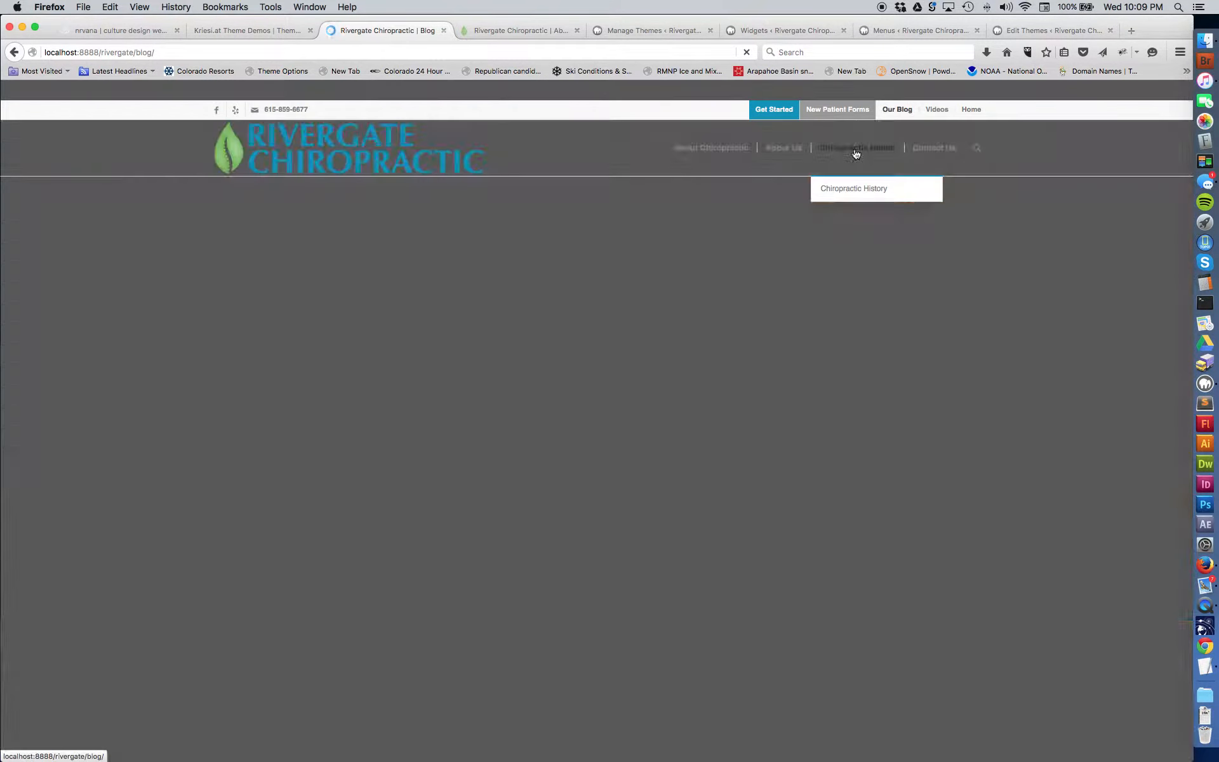
{"action": "scroll", "coordinate": [230, 368], "scroll_direction": "down", "scroll_amount": 10}
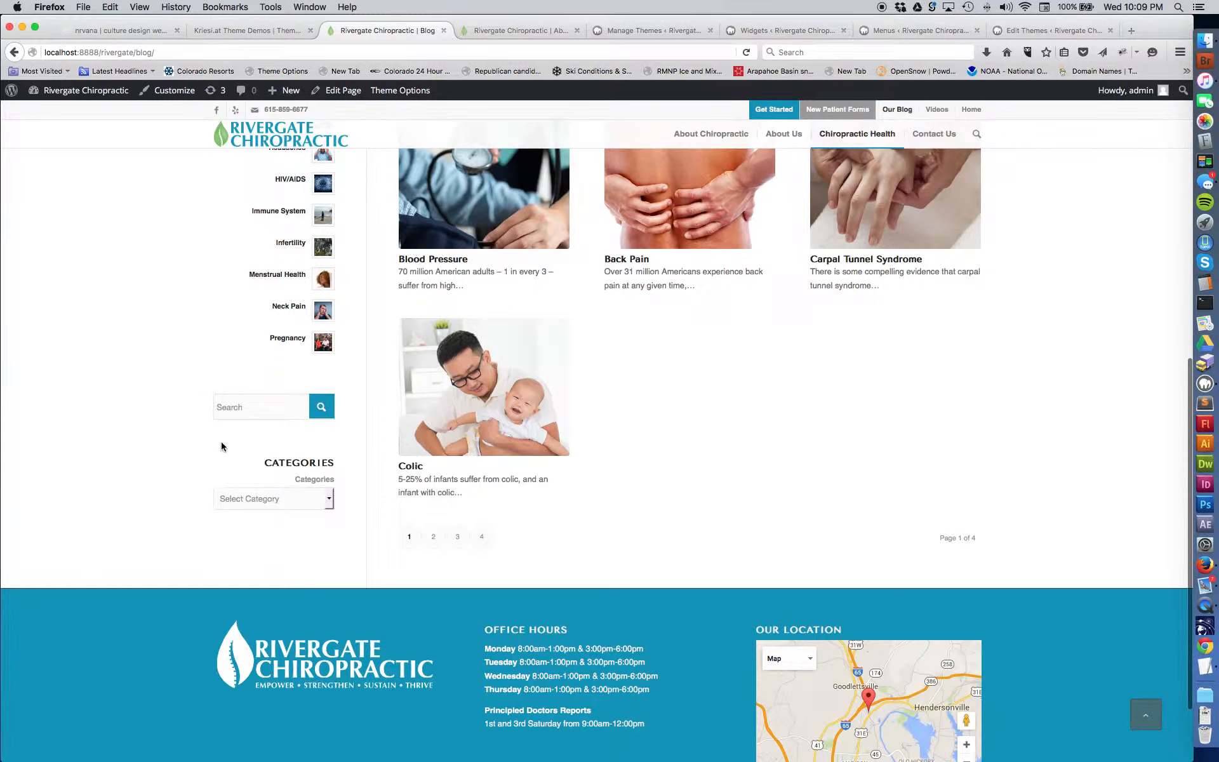
{"action": "left_click", "coordinate": [330, 501]}
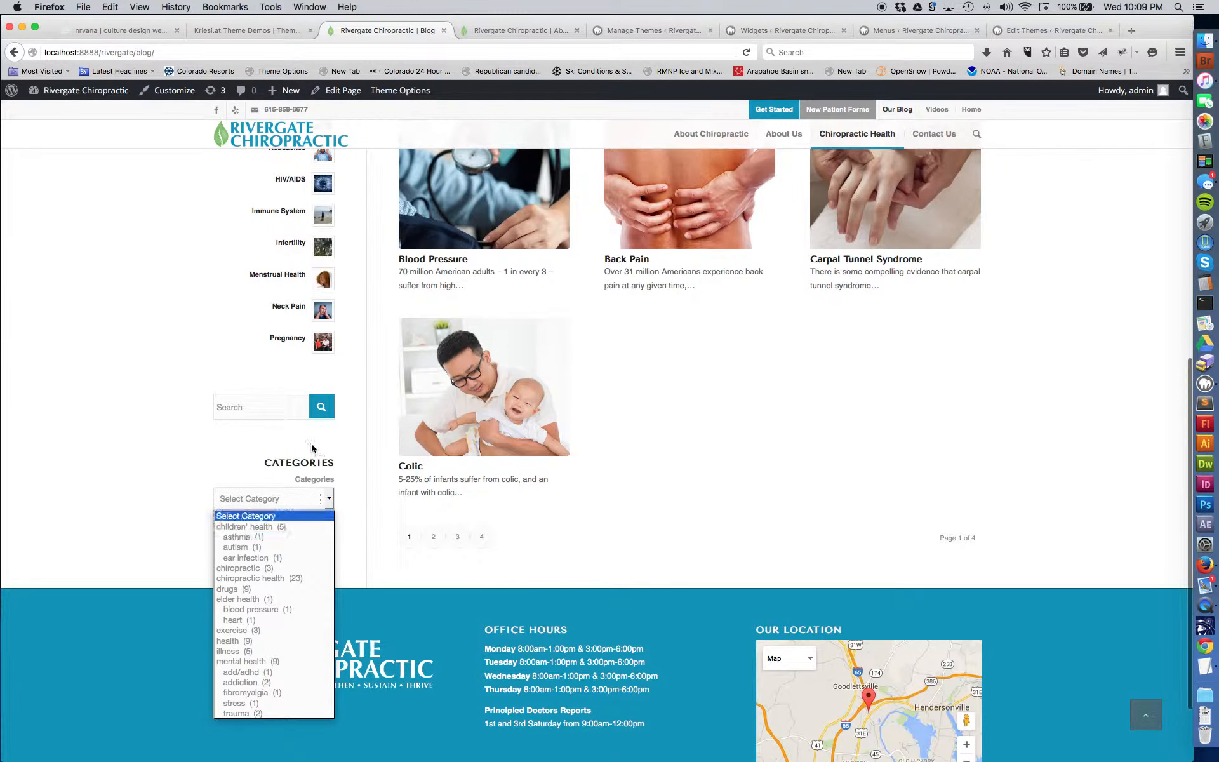
{"action": "scroll", "coordinate": [240, 436], "scroll_direction": "up", "scroll_amount": 10}
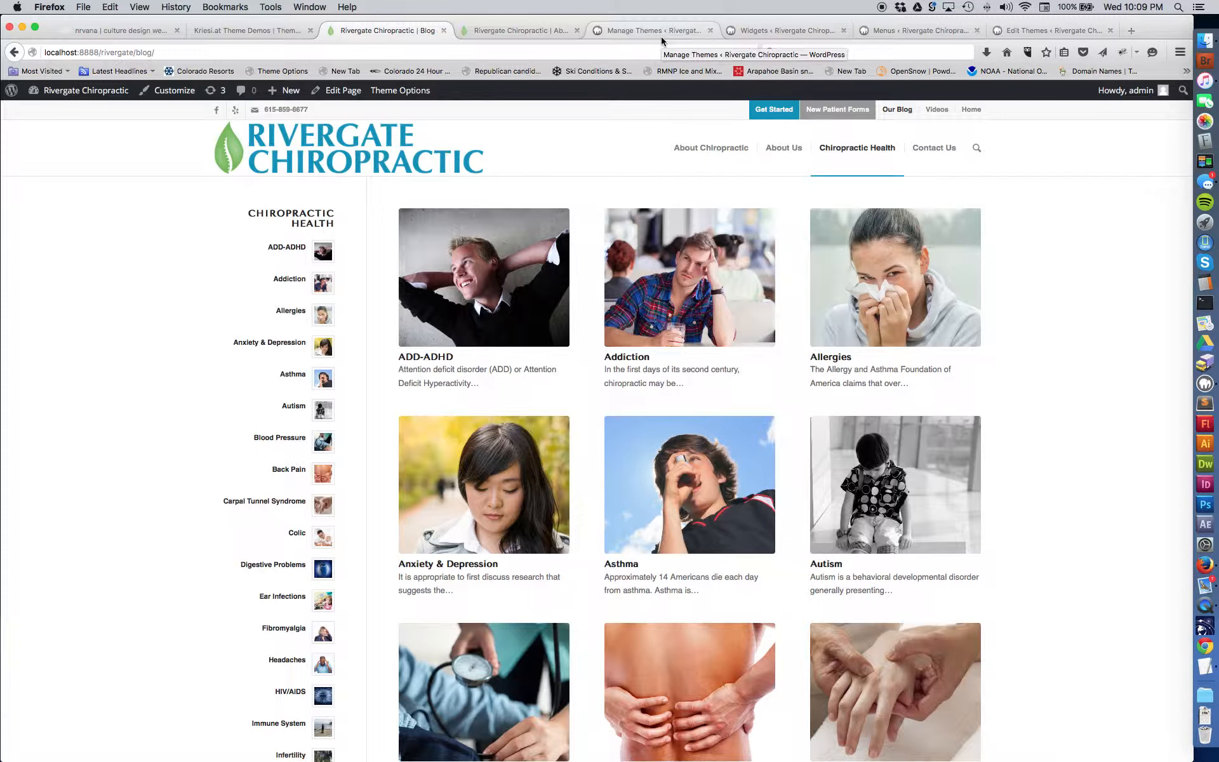
Look through the available widgets and the widget areas on the WordPress Widgets page
{"action": "left_click", "coordinate": [794, 32]}
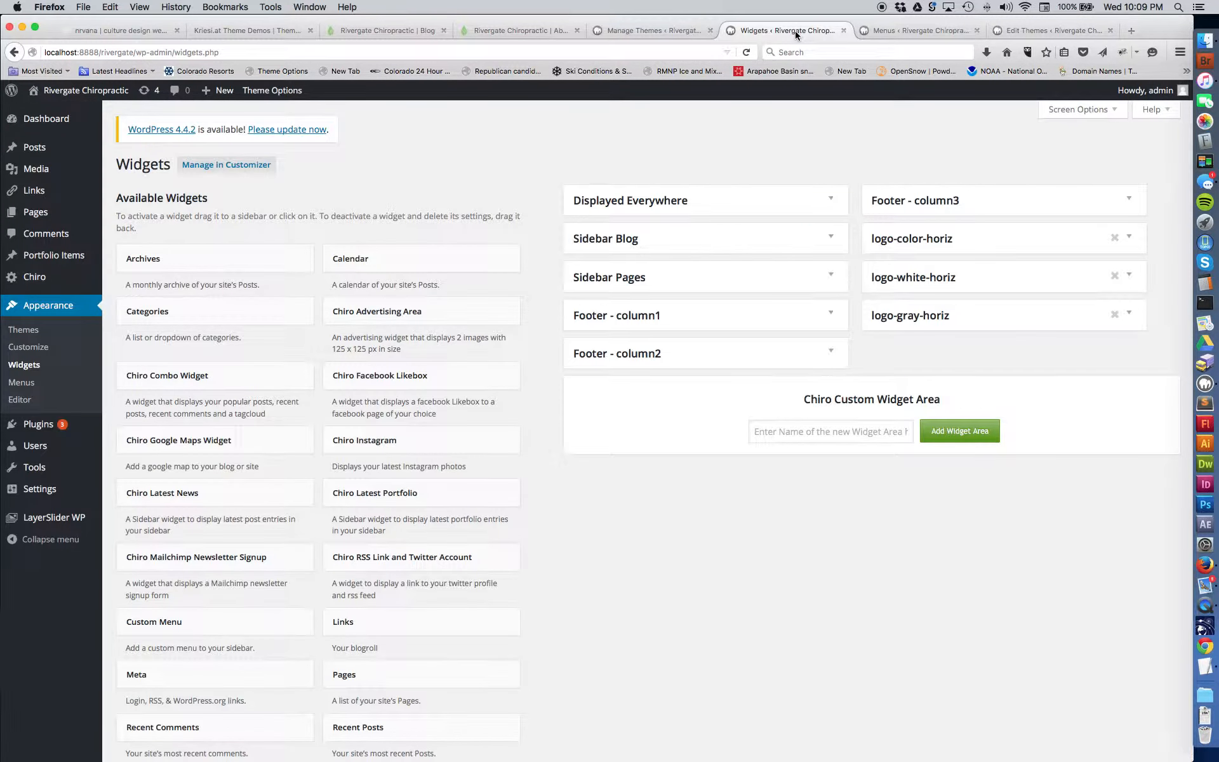
{"action": "scroll", "coordinate": [391, 233], "scroll_direction": "down", "scroll_amount": 3}
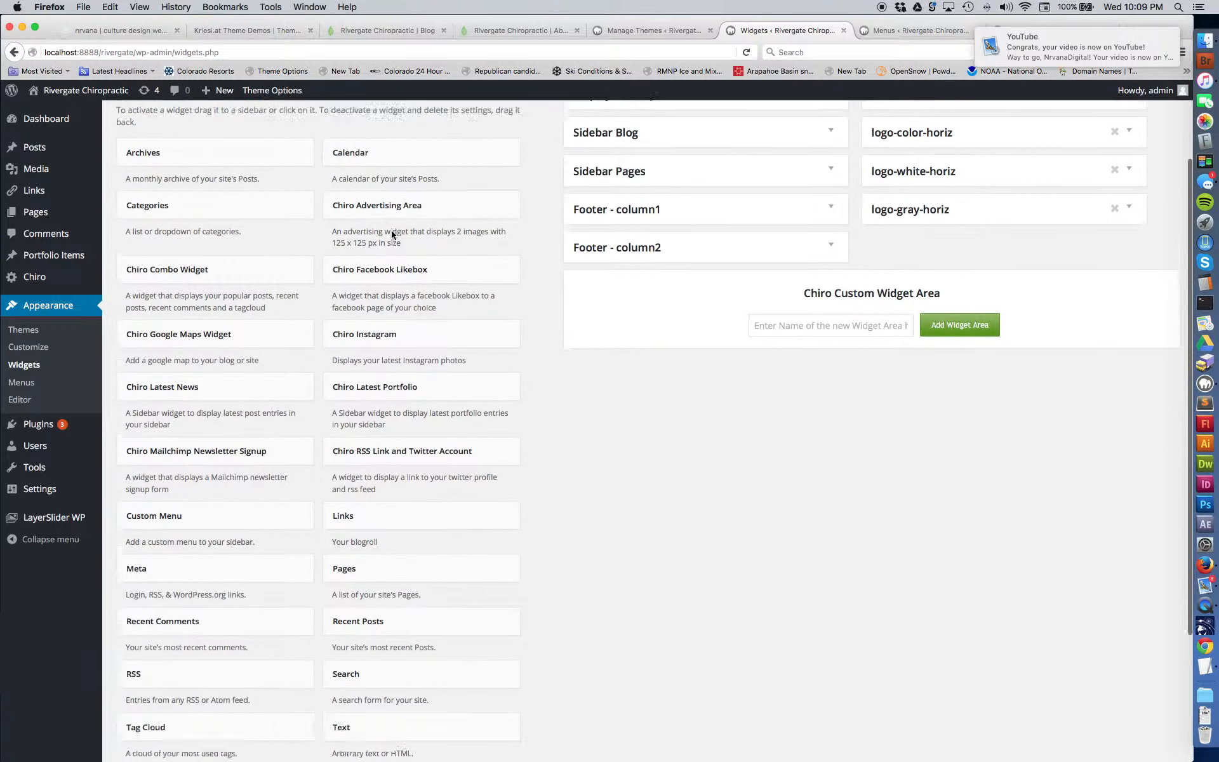
{"action": "scroll", "coordinate": [392, 233], "scroll_direction": "down", "scroll_amount": 2}
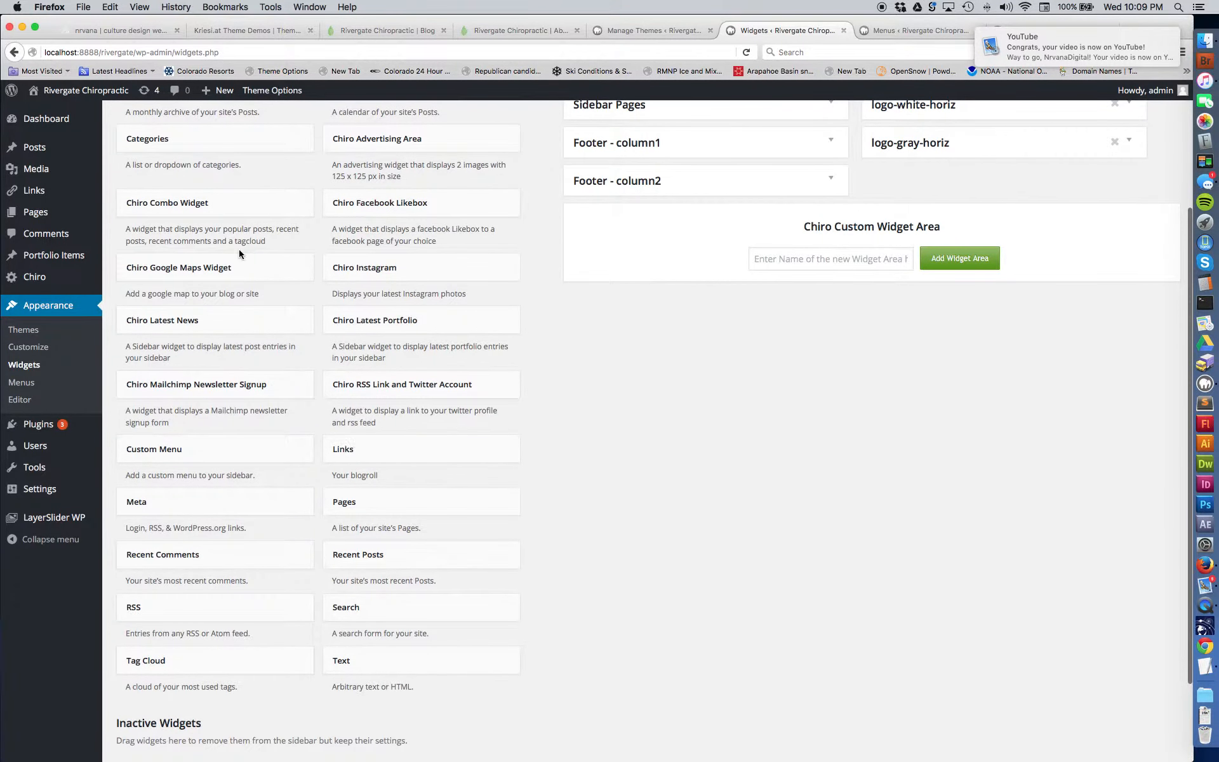
{"action": "scroll", "coordinate": [385, 318], "scroll_direction": "up", "scroll_amount": 5}
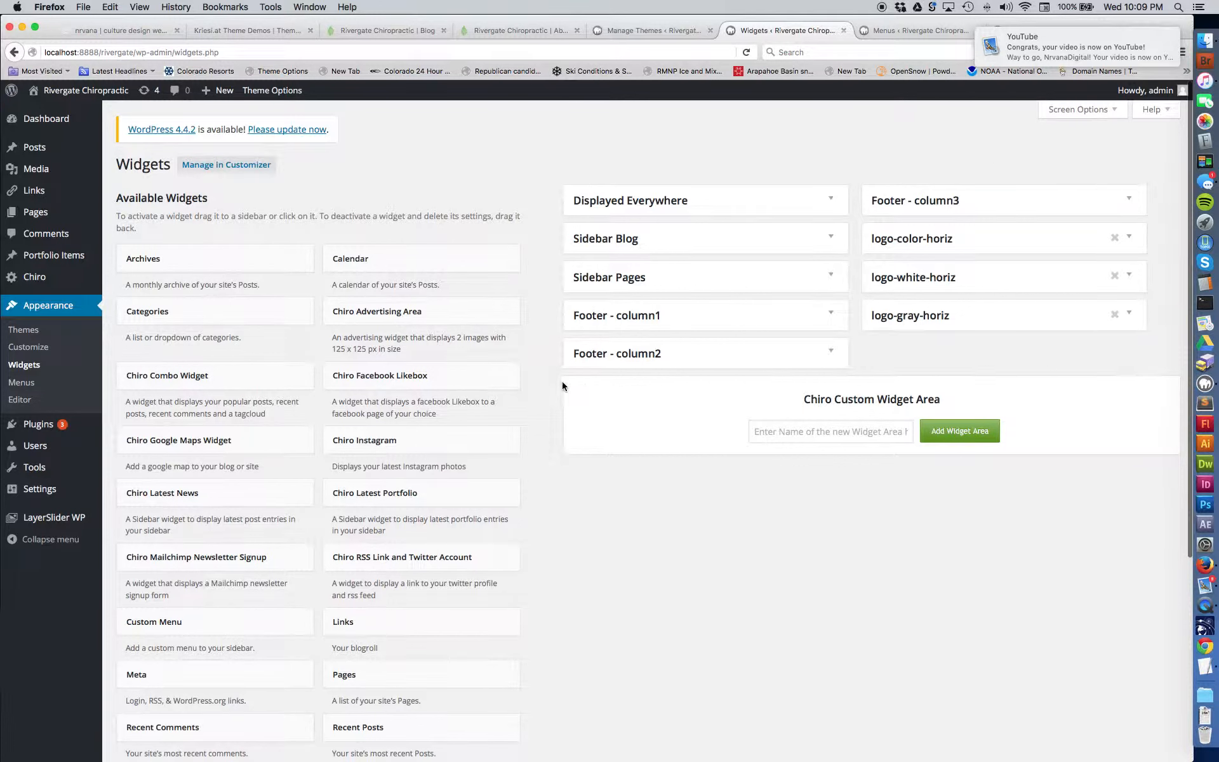
Inspect the Search and Categories widget settings in the Displayed Everywhere area, leaving the area collapsed
{"action": "left_click", "coordinate": [832, 201]}
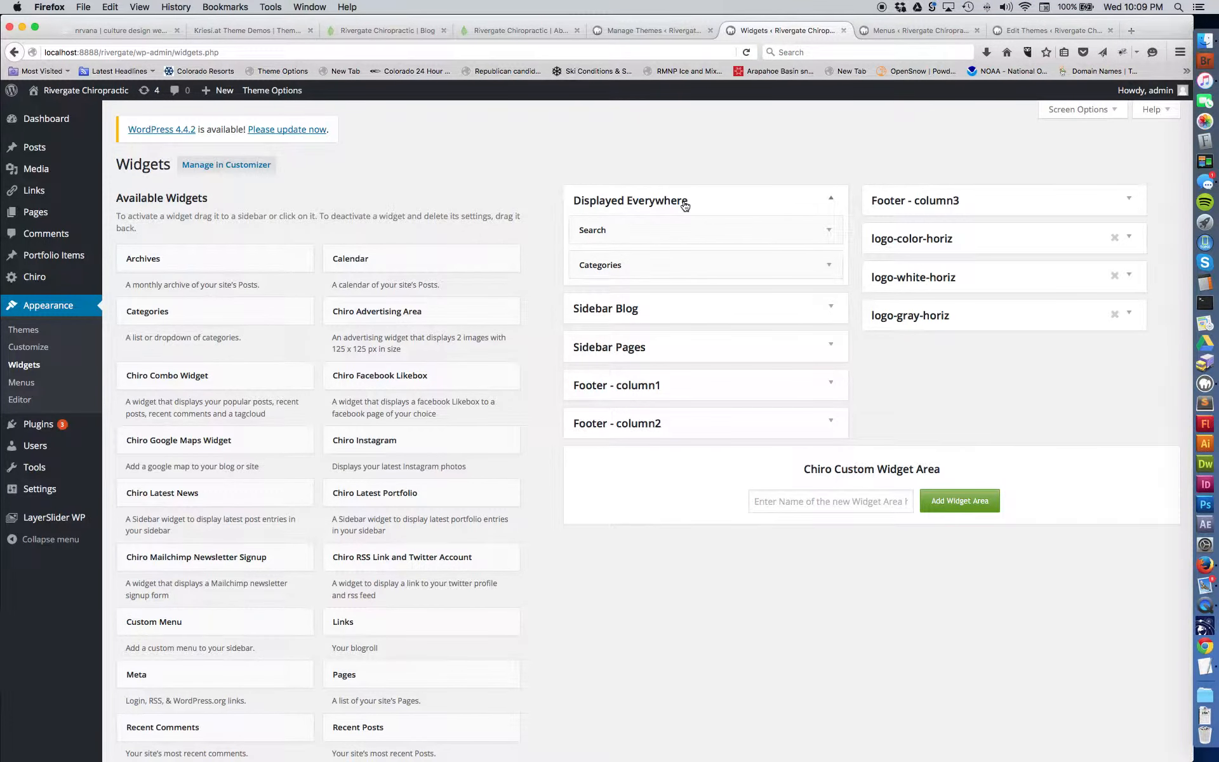
{"action": "left_click", "coordinate": [829, 231]}
{"action": "left_click", "coordinate": [828, 231]}
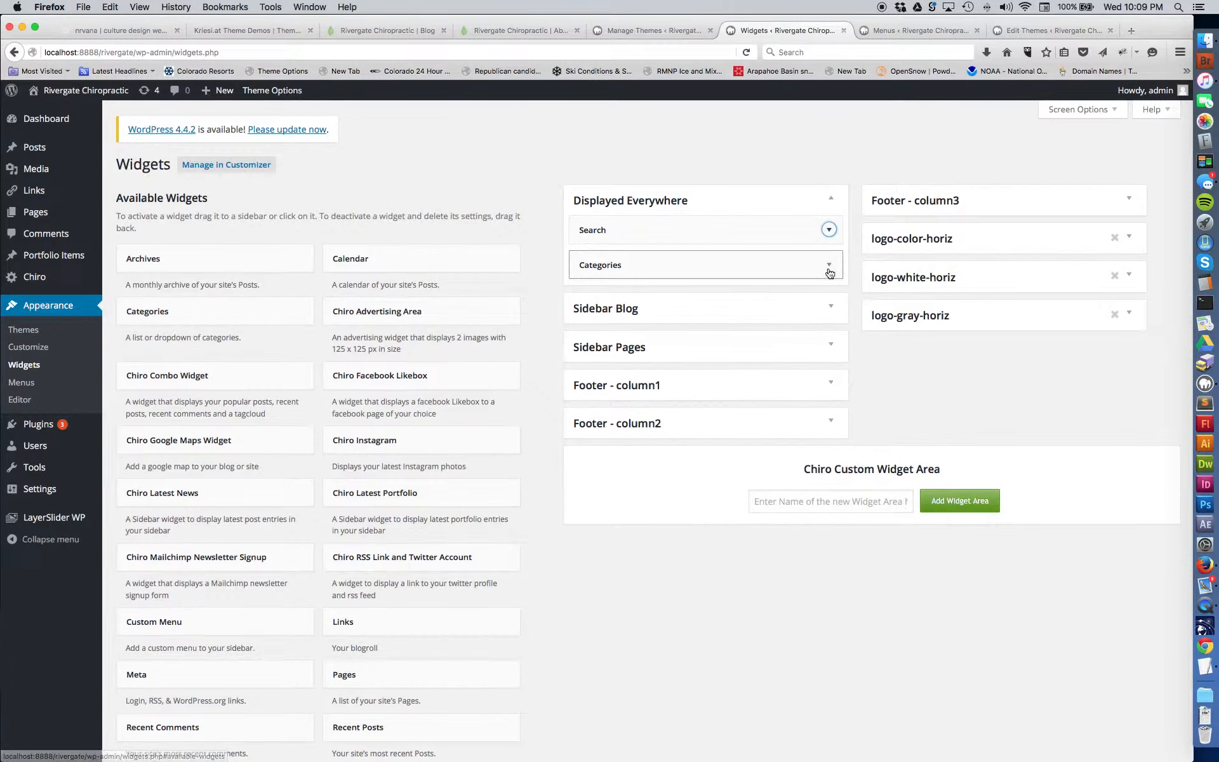
{"action": "left_click", "coordinate": [829, 266]}
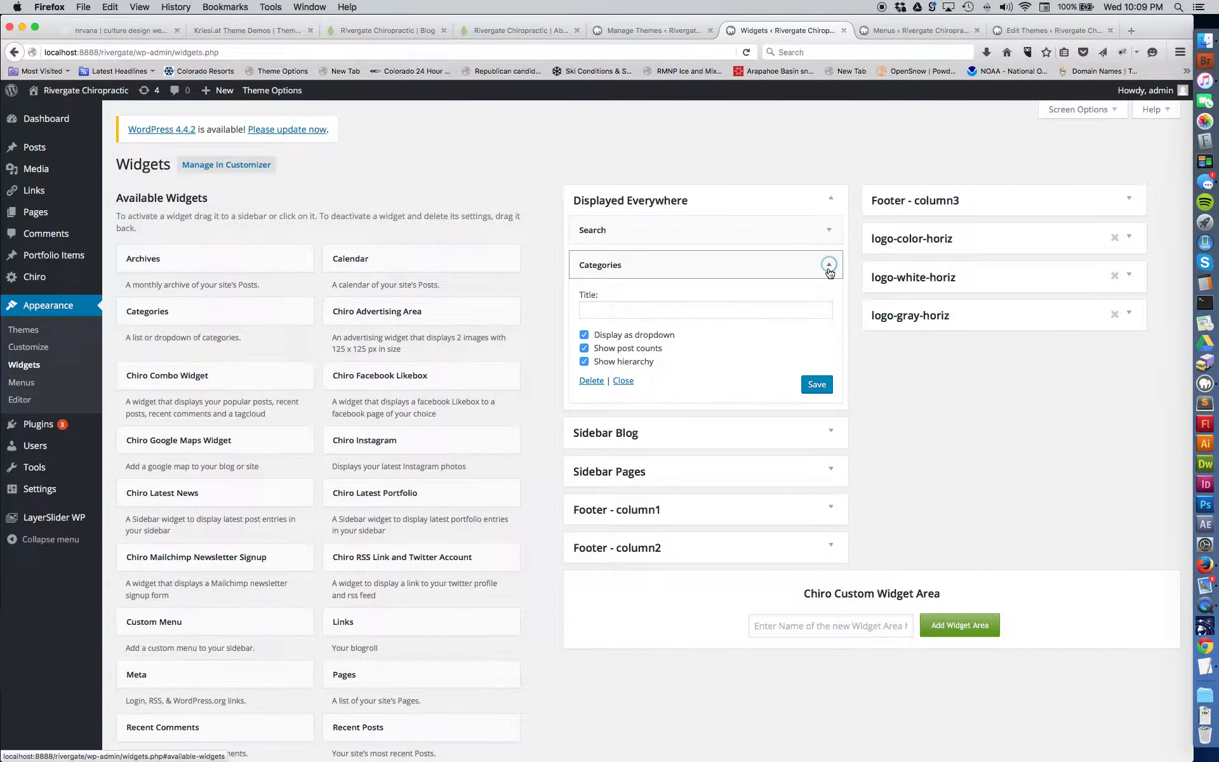
{"action": "left_click", "coordinate": [828, 267]}
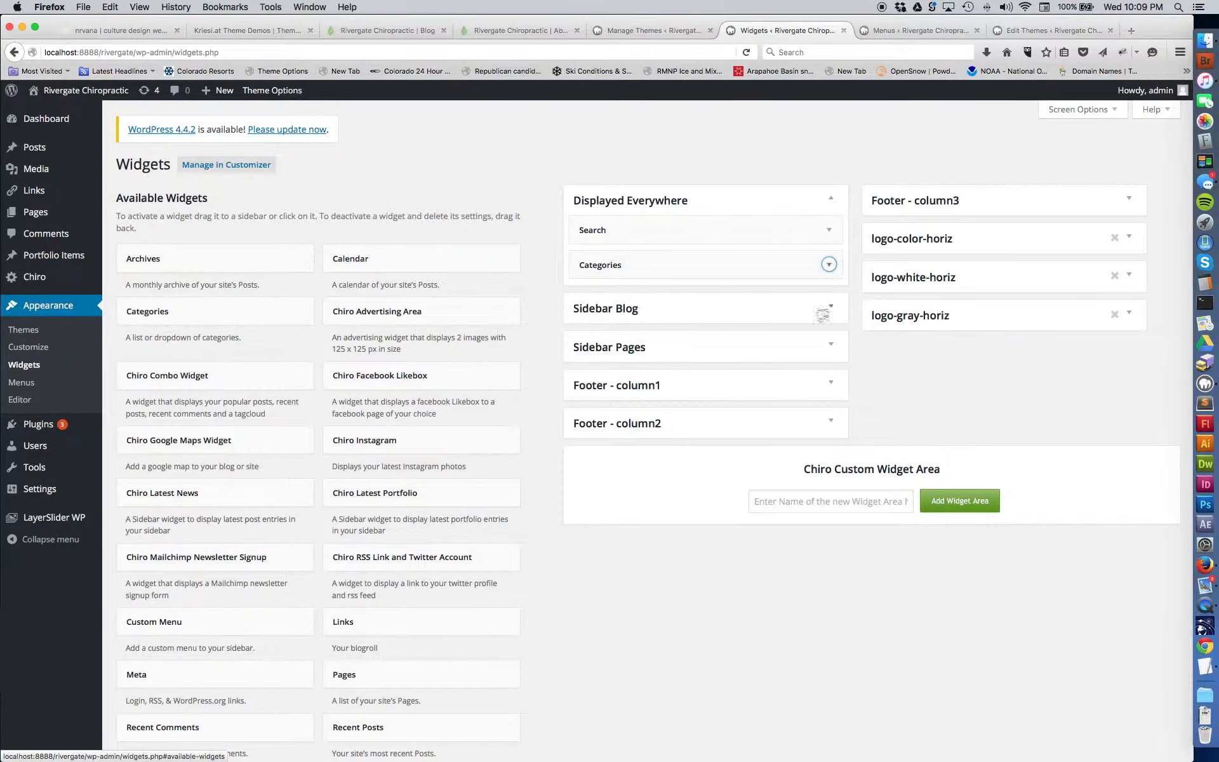
{"action": "left_click", "coordinate": [832, 207]}
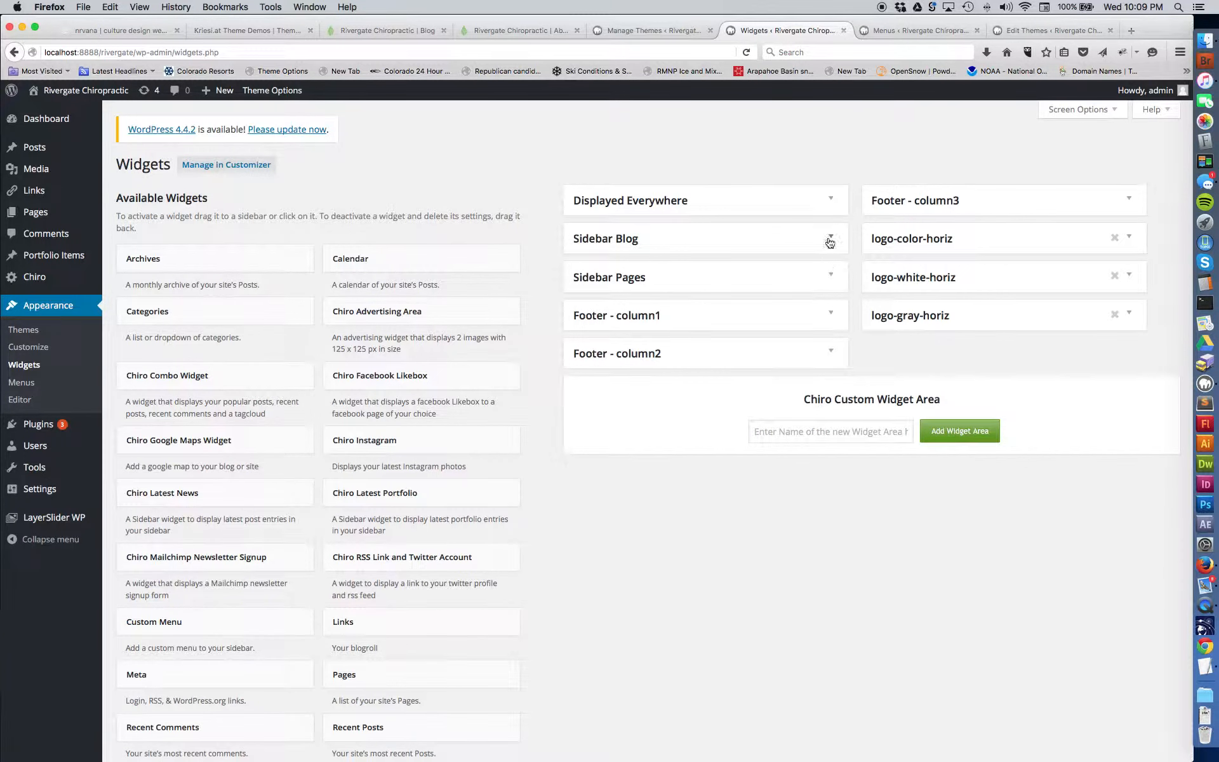
Inspect the Chiro Latest News widget's settings in the Sidebar Blog area, leaving the area collapsed
{"action": "left_click", "coordinate": [830, 237]}
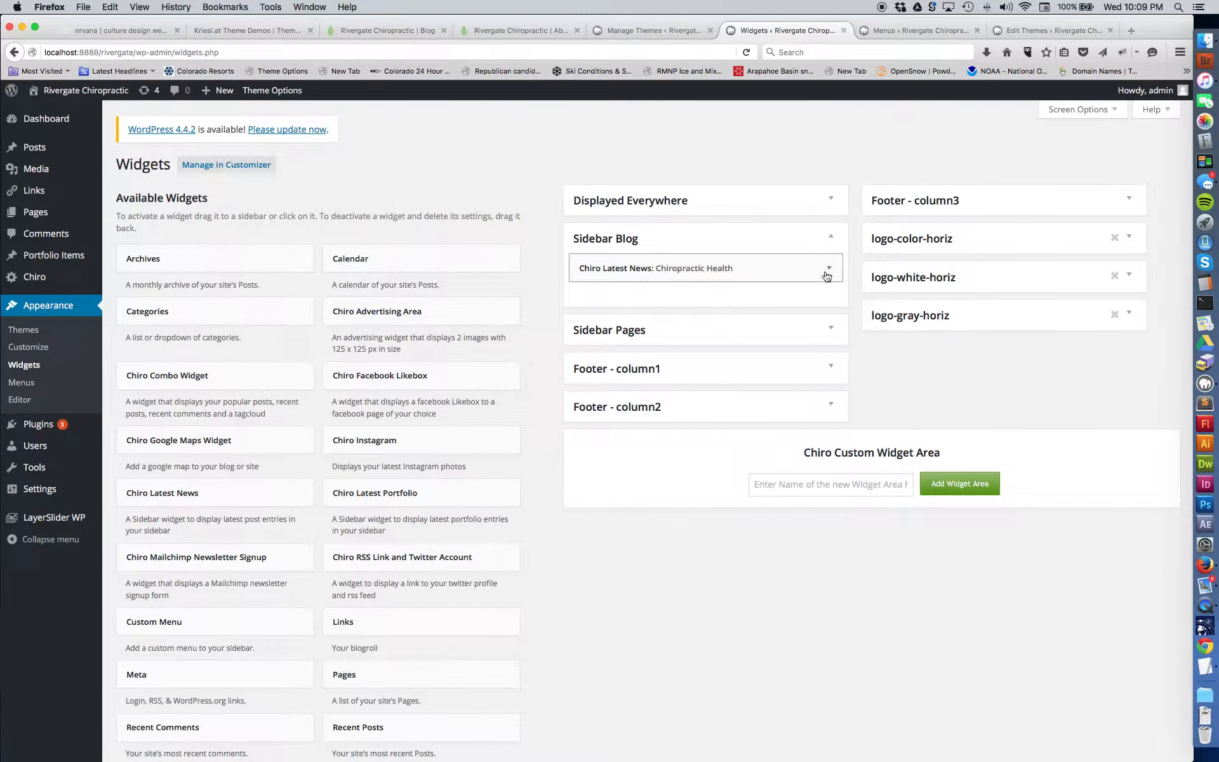
{"action": "left_click", "coordinate": [829, 268]}
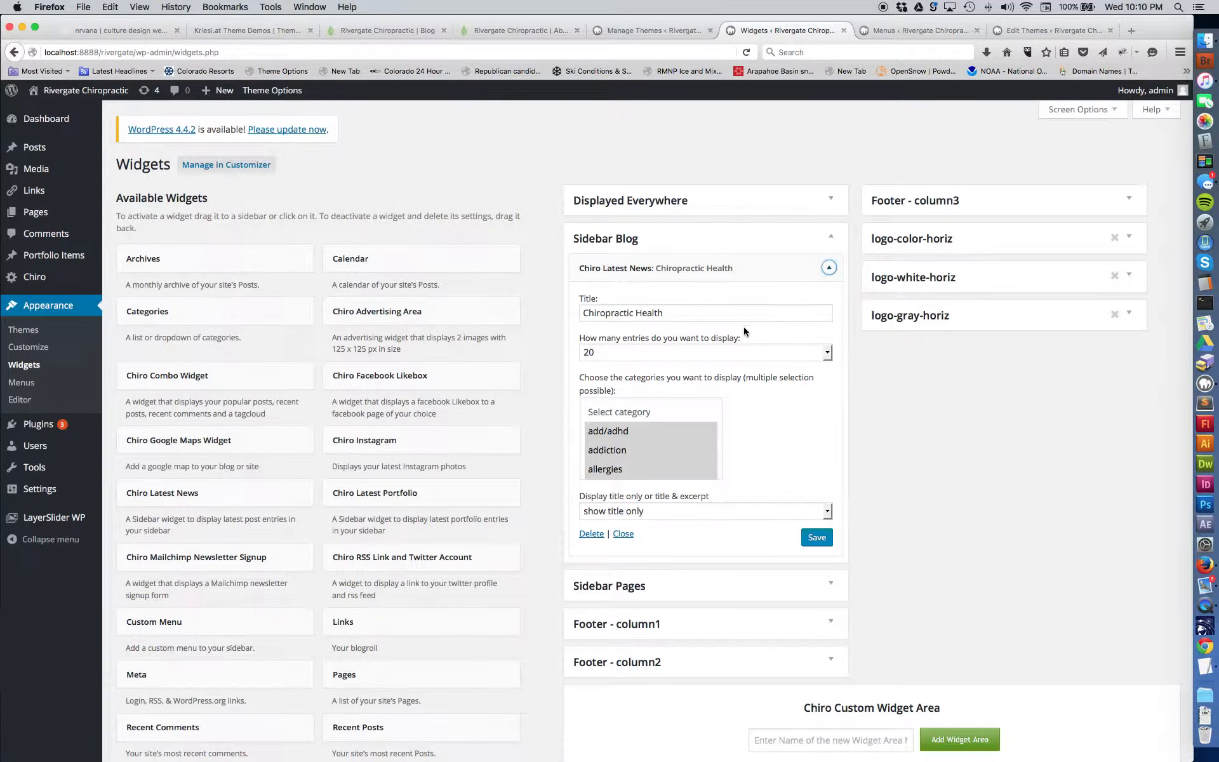
{"action": "left_click", "coordinate": [829, 267]}
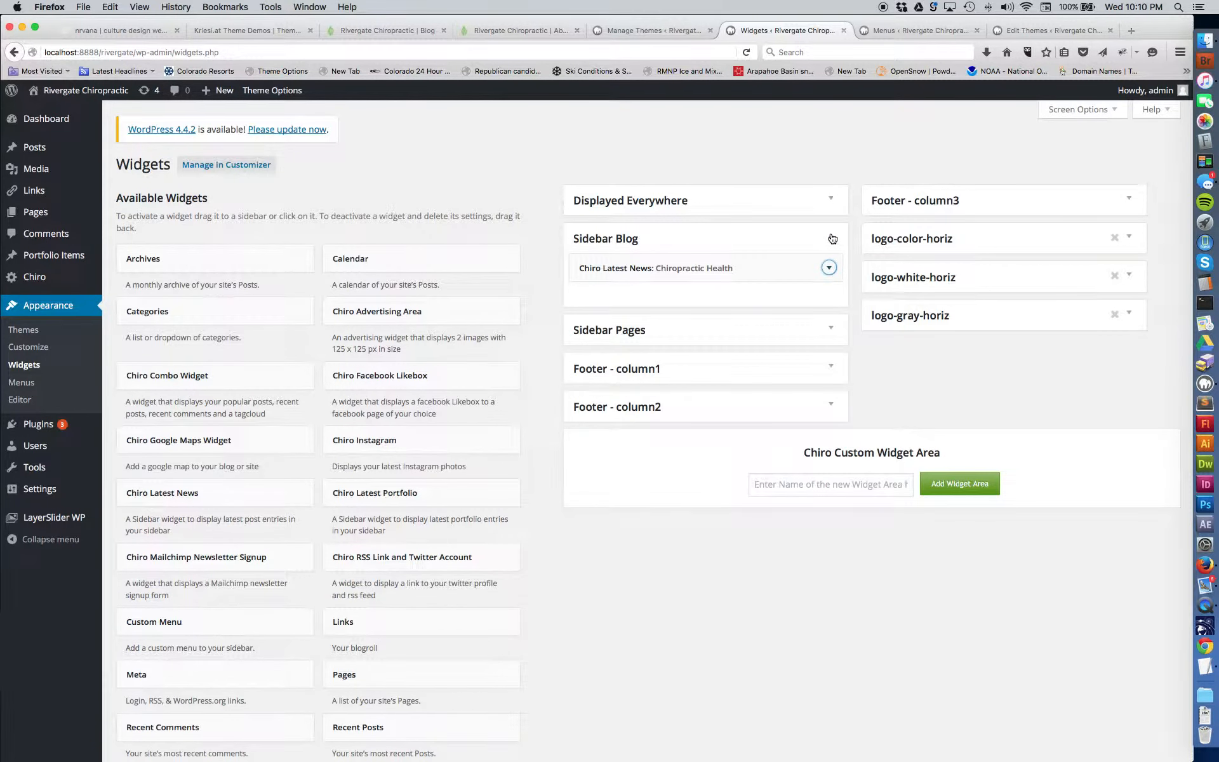
{"action": "left_click", "coordinate": [831, 237]}
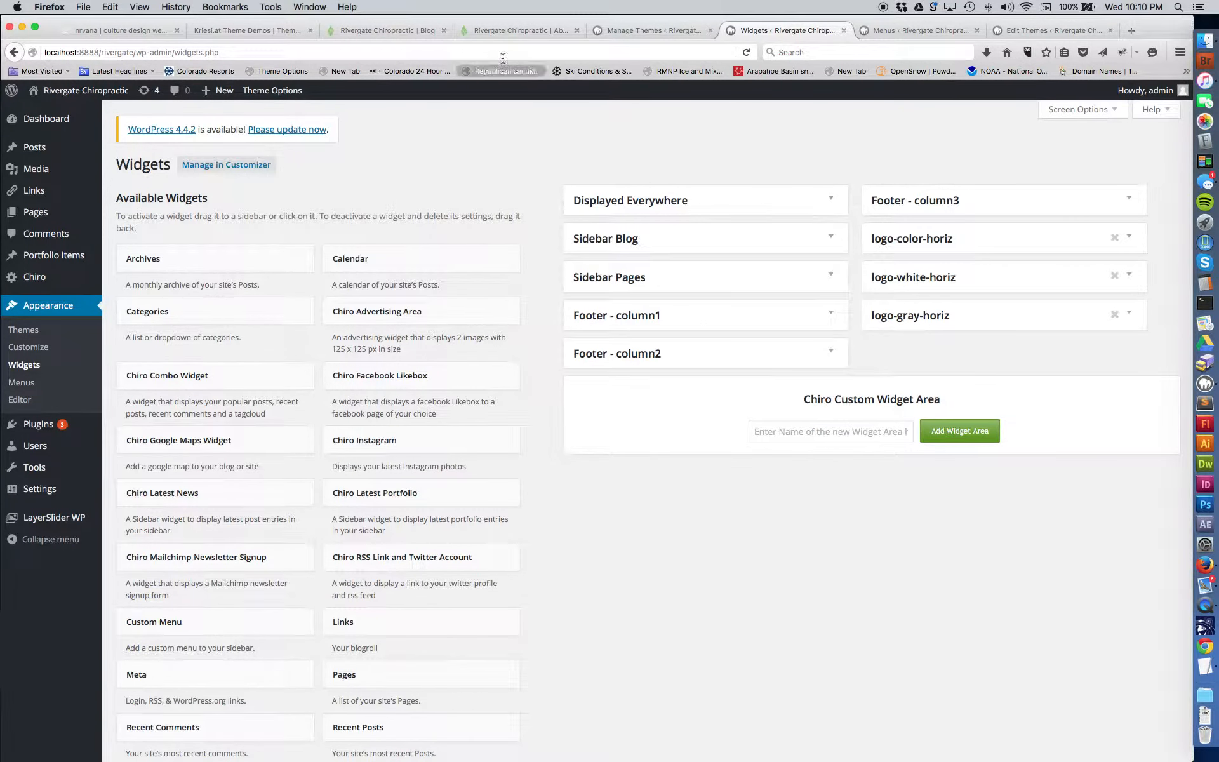
View the sidebar on the site's blog page, from the post list down to the search and categories widgets
{"action": "left_click", "coordinate": [405, 32]}
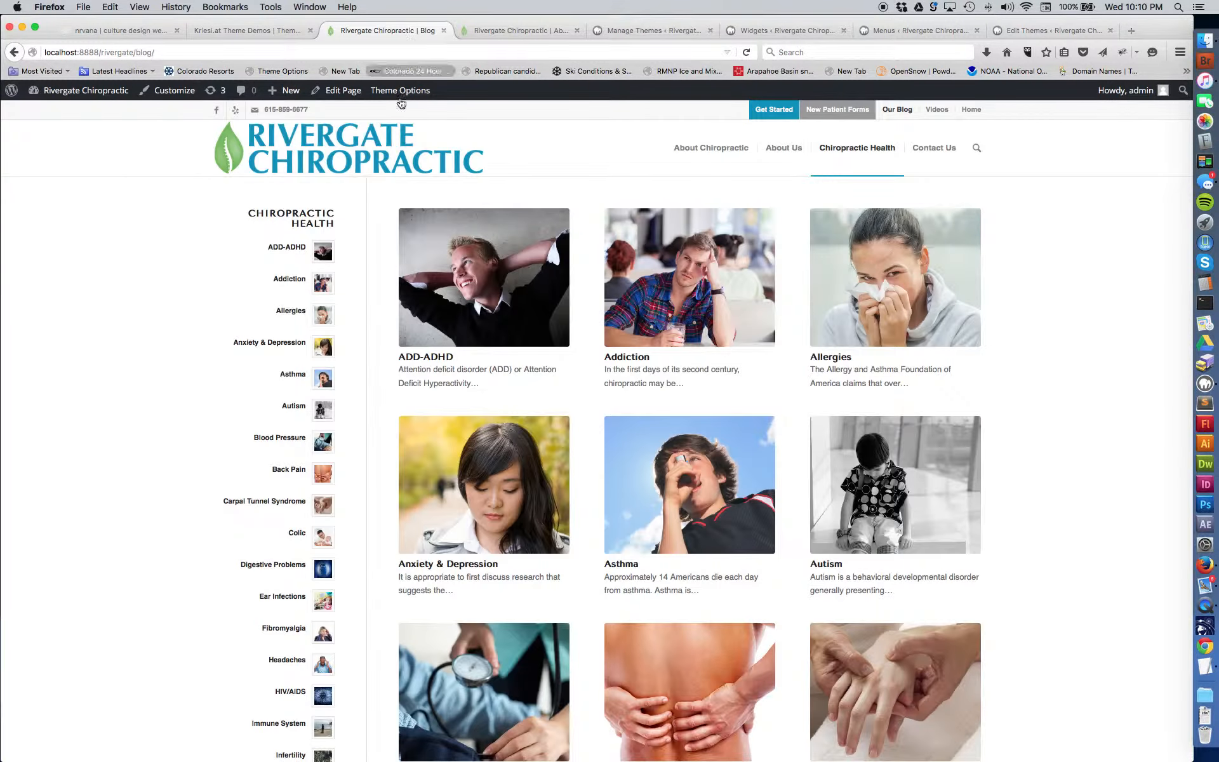
{"action": "scroll", "coordinate": [289, 285], "scroll_direction": "down", "scroll_amount": 5}
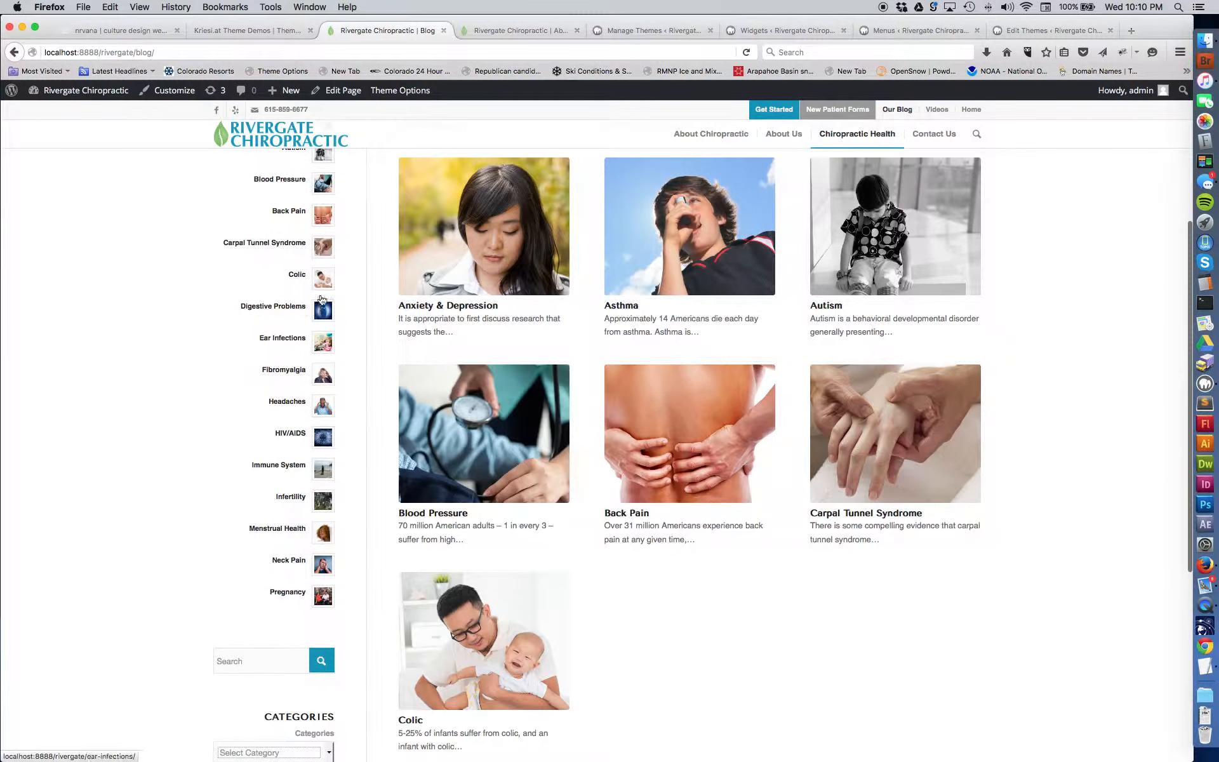
{"action": "scroll", "coordinate": [305, 534], "scroll_direction": "down", "scroll_amount": 5}
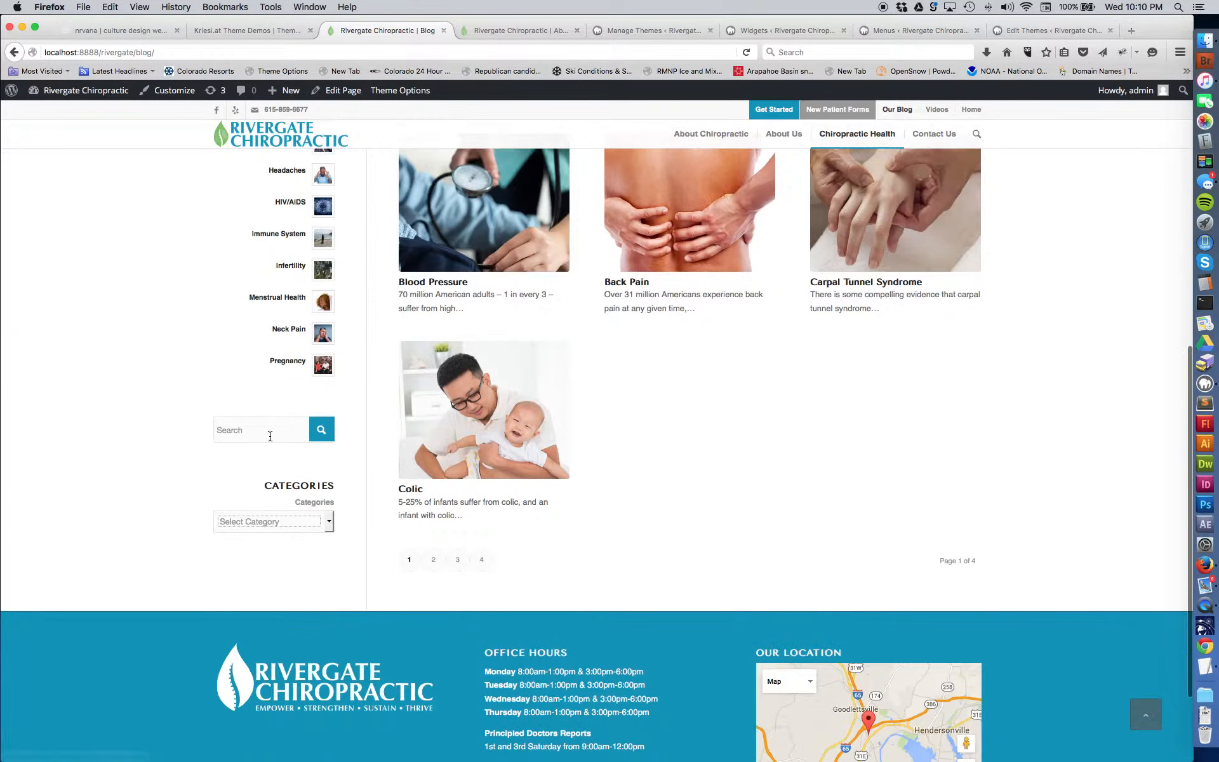
Return to the Widgets page, check the Sidebar Pages area and expand the Footer - column1 area
{"action": "left_click", "coordinate": [635, 32]}
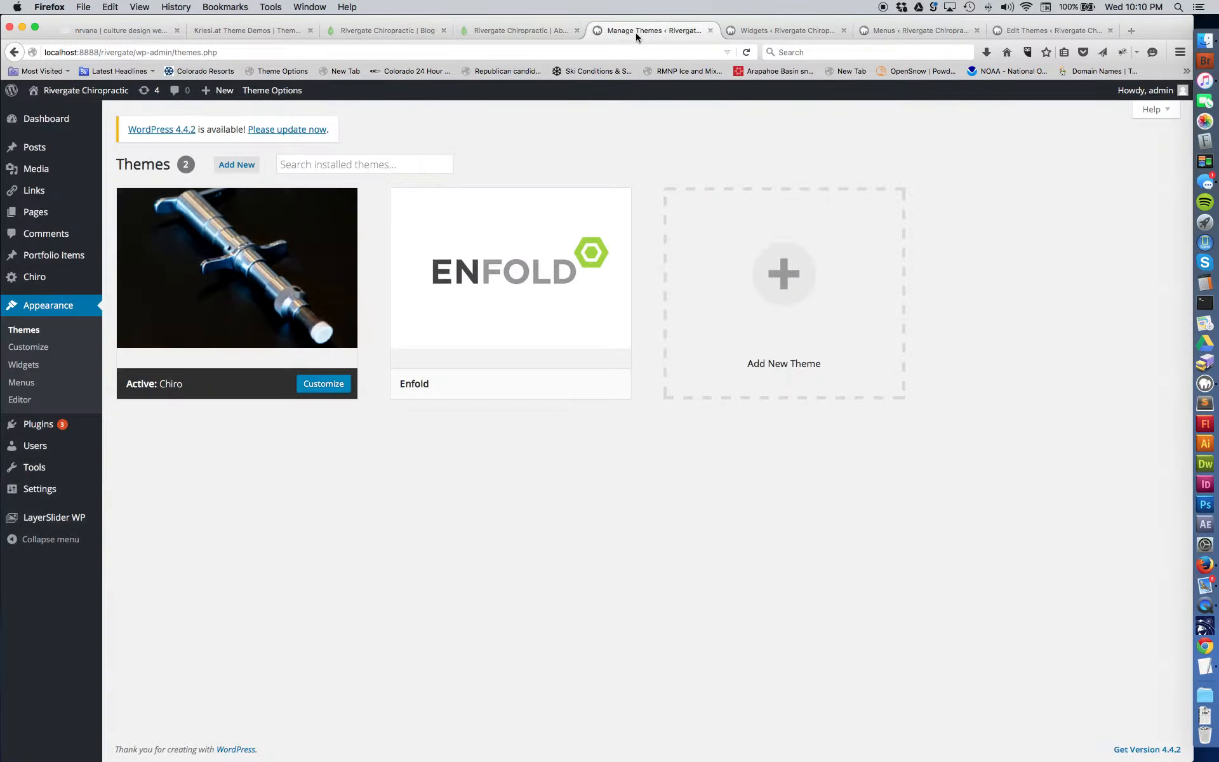
{"action": "left_click", "coordinate": [787, 32]}
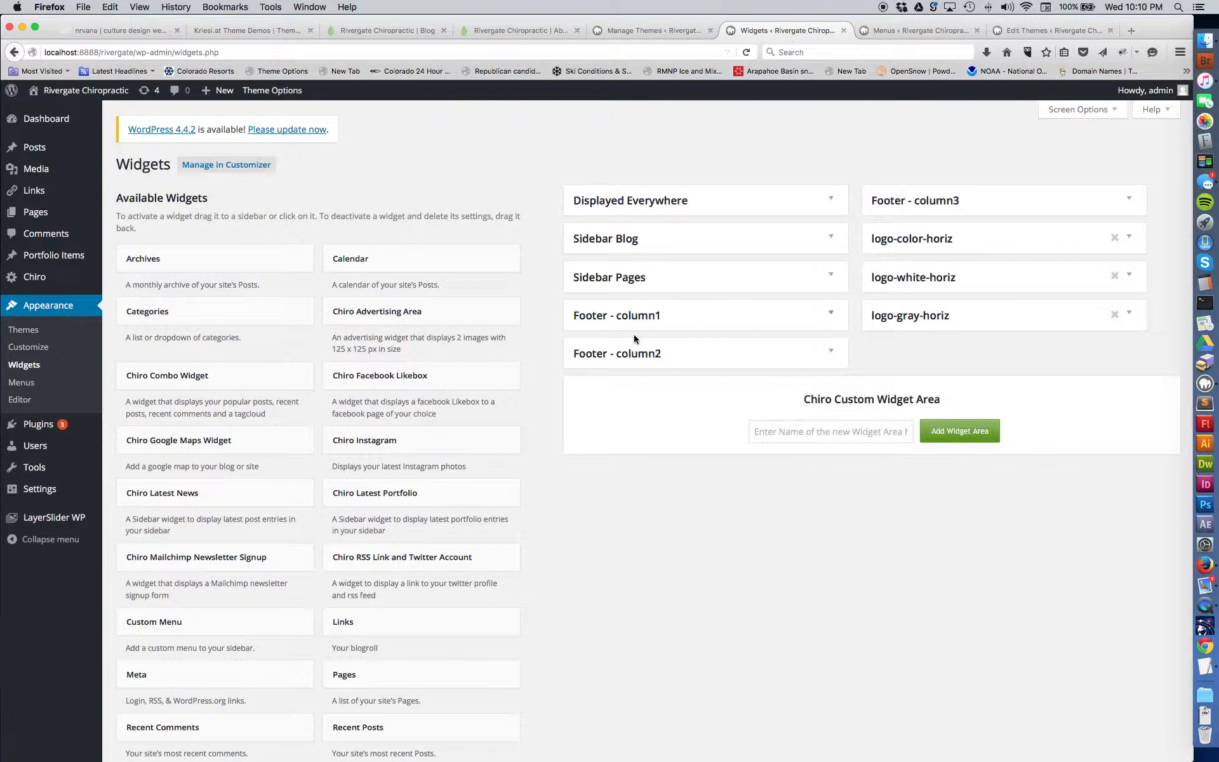
{"action": "left_click", "coordinate": [832, 277]}
{"action": "left_click", "coordinate": [832, 277]}
{"action": "left_click", "coordinate": [831, 316]}
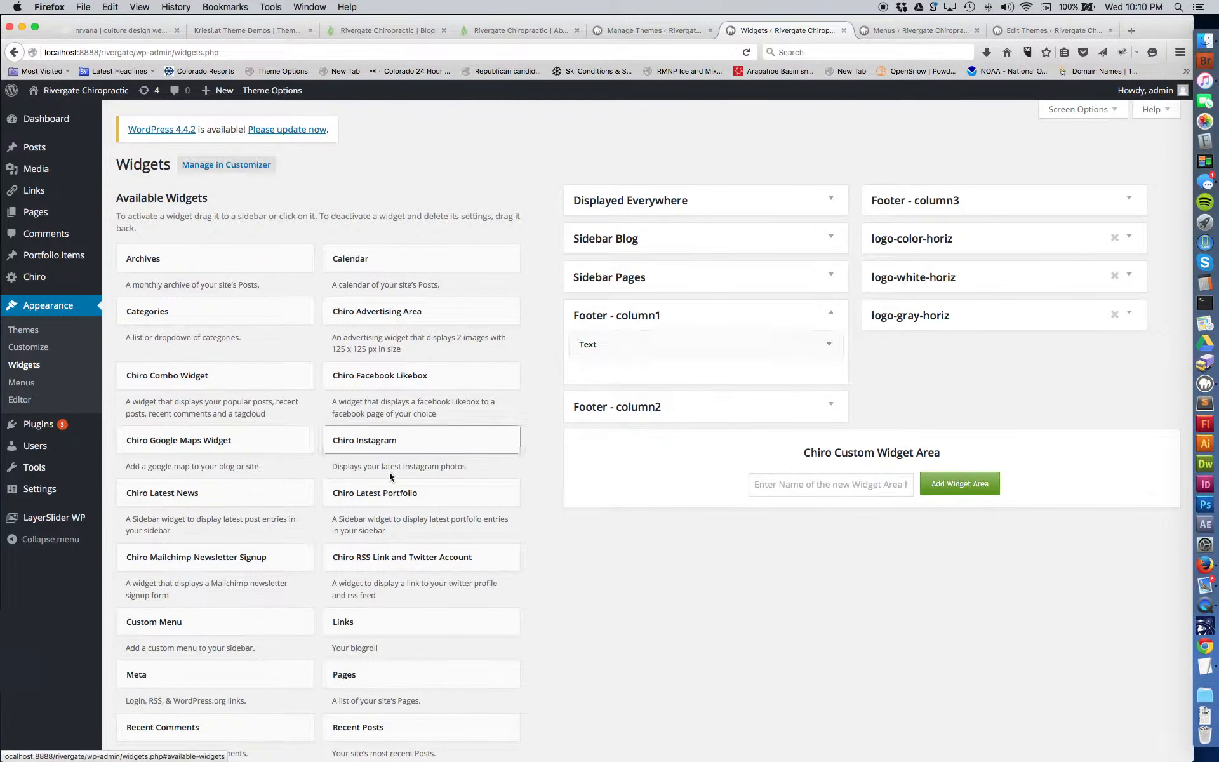
Add a second Text widget to the Footer - column1 area and delete it again
{"action": "scroll", "coordinate": [381, 445], "scroll_direction": "down", "scroll_amount": 5}
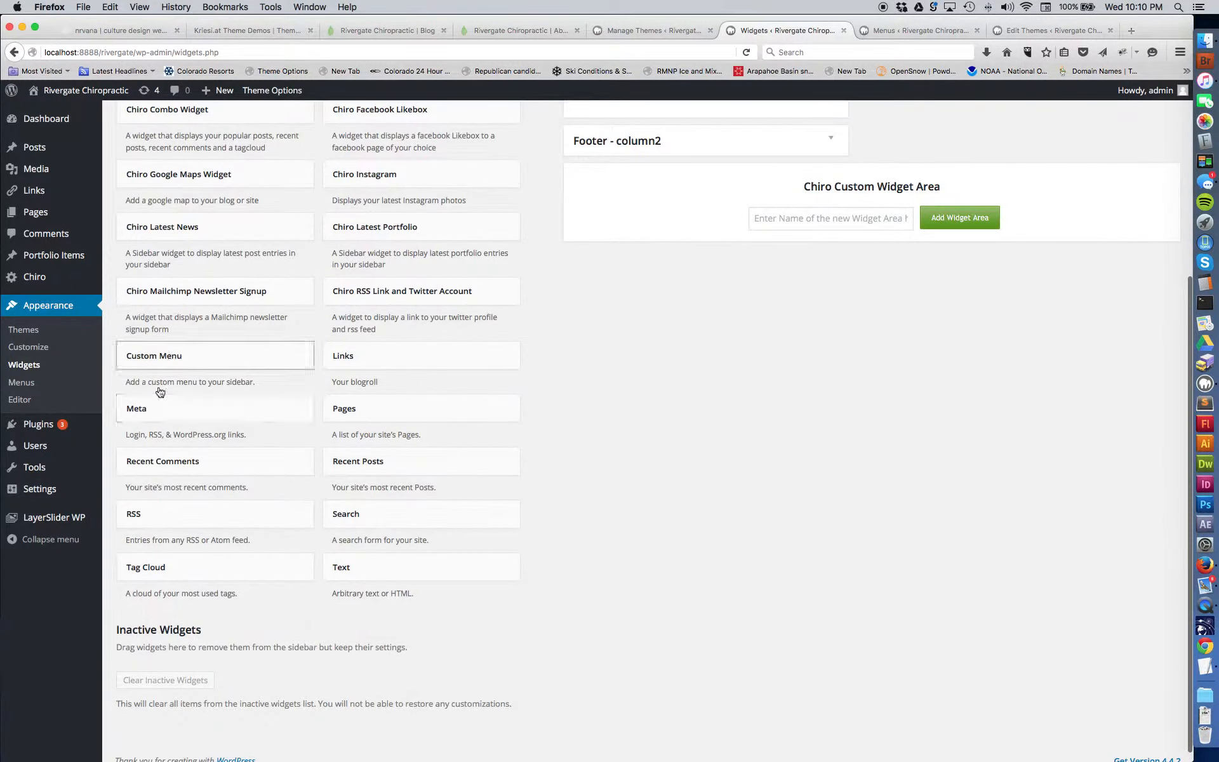
{"action": "left_click_drag", "start_coordinate": [360, 569], "coordinate": [661, 171]}
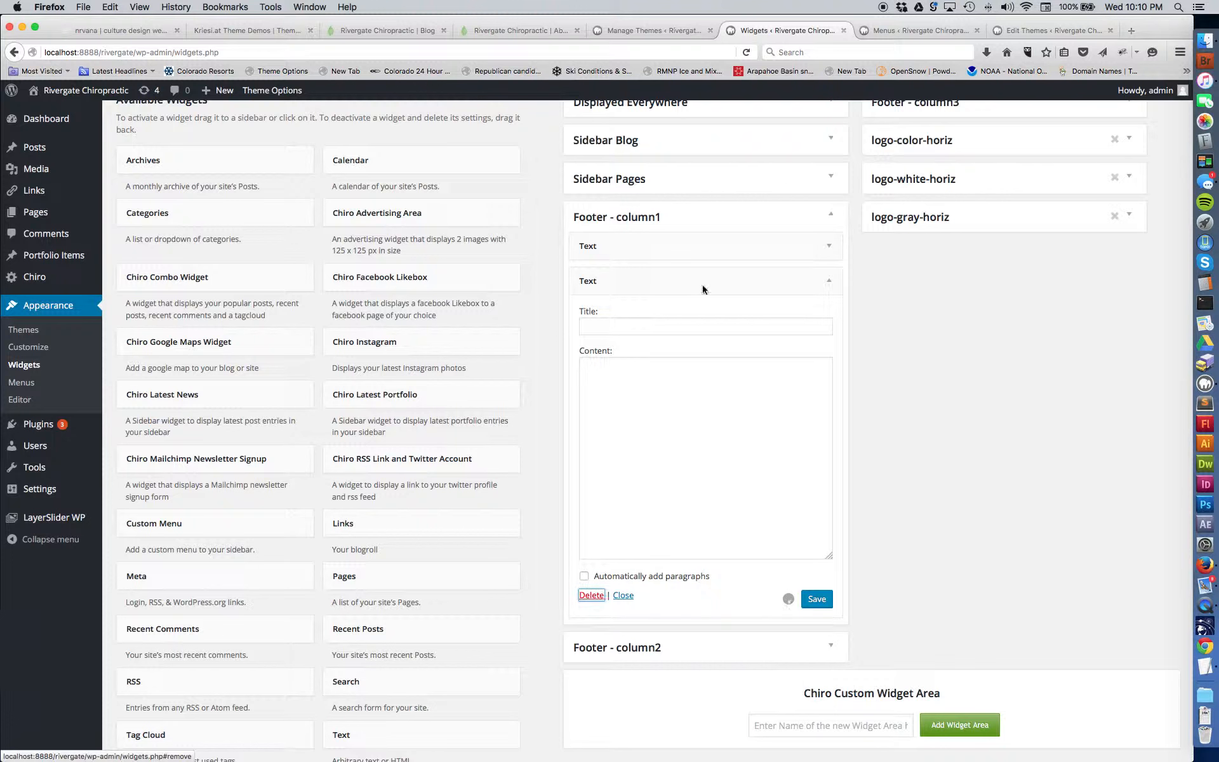
Open the existing Text widget in Footer - column1 and view the matching logo in the blog page's footer
{"action": "left_click", "coordinate": [830, 246]}
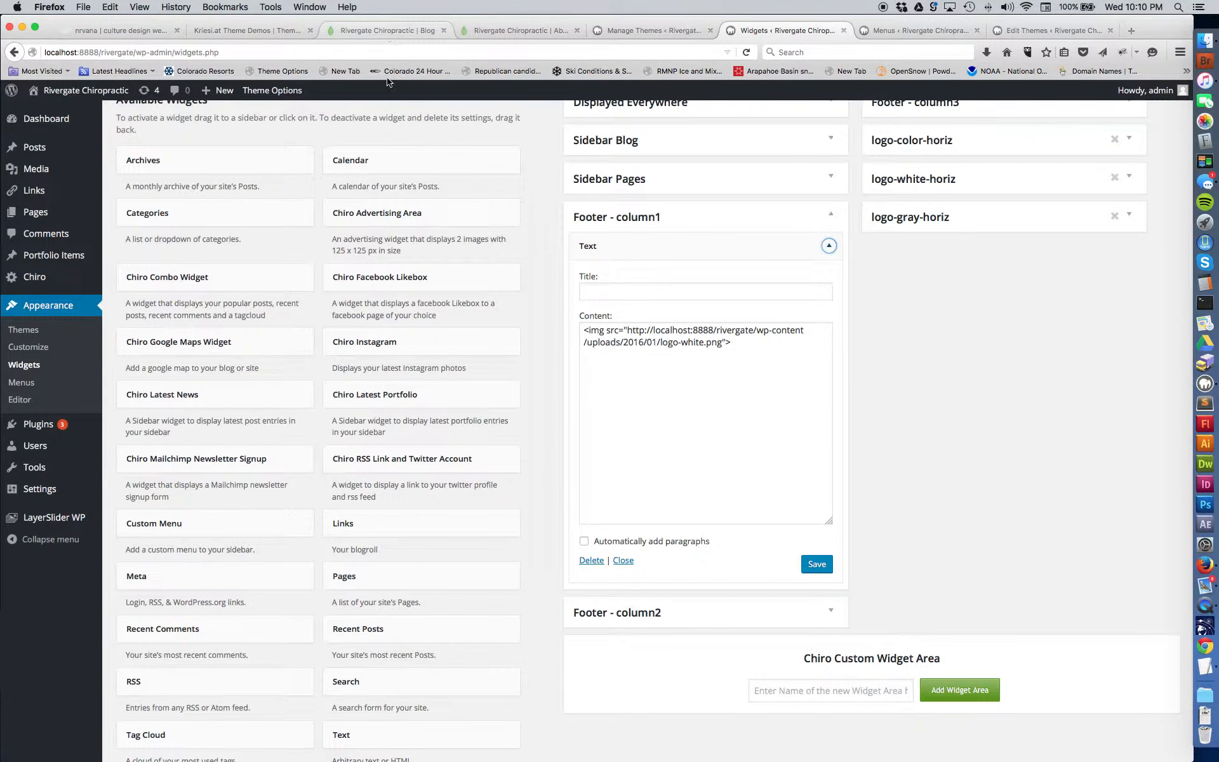
{"action": "left_click", "coordinate": [387, 30]}
{"action": "scroll", "coordinate": [396, 389], "scroll_direction": "down", "scroll_amount": 4}
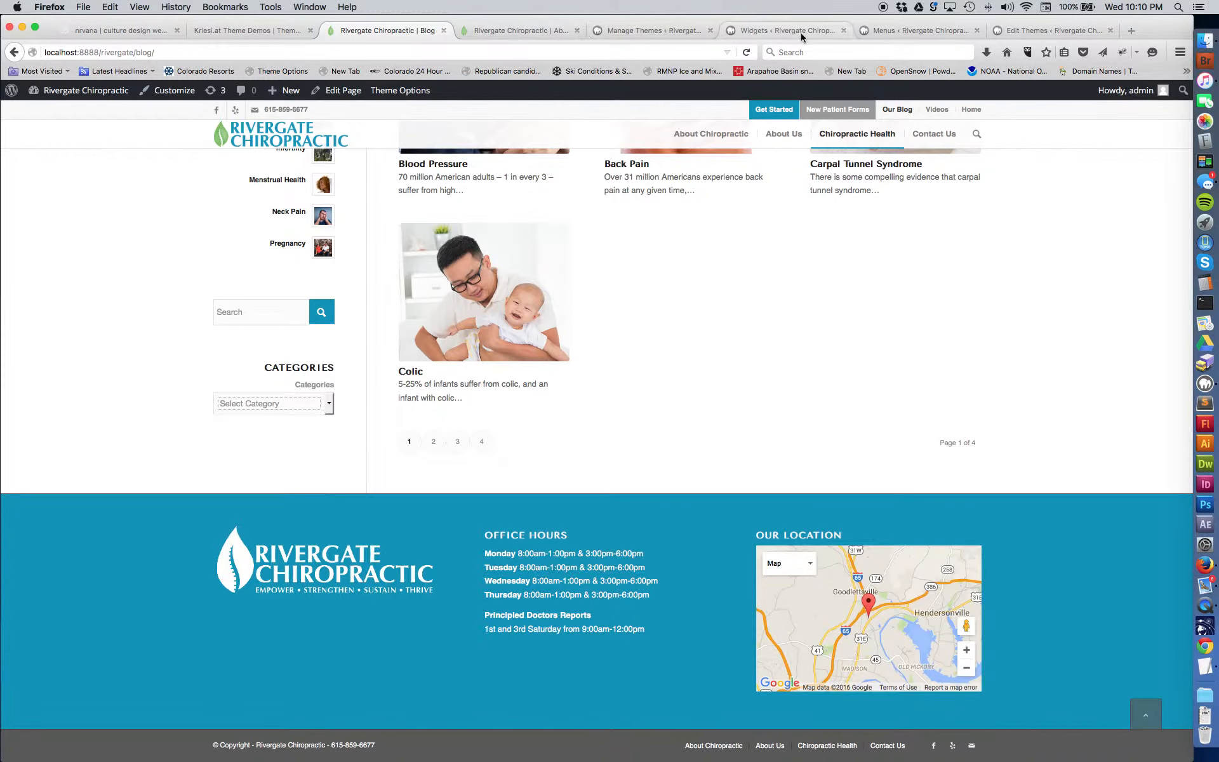
Open the logo-color.png details in the Media Library, select its file URL and return to the Footer - column1 Text widget
{"action": "left_click", "coordinate": [665, 30]}
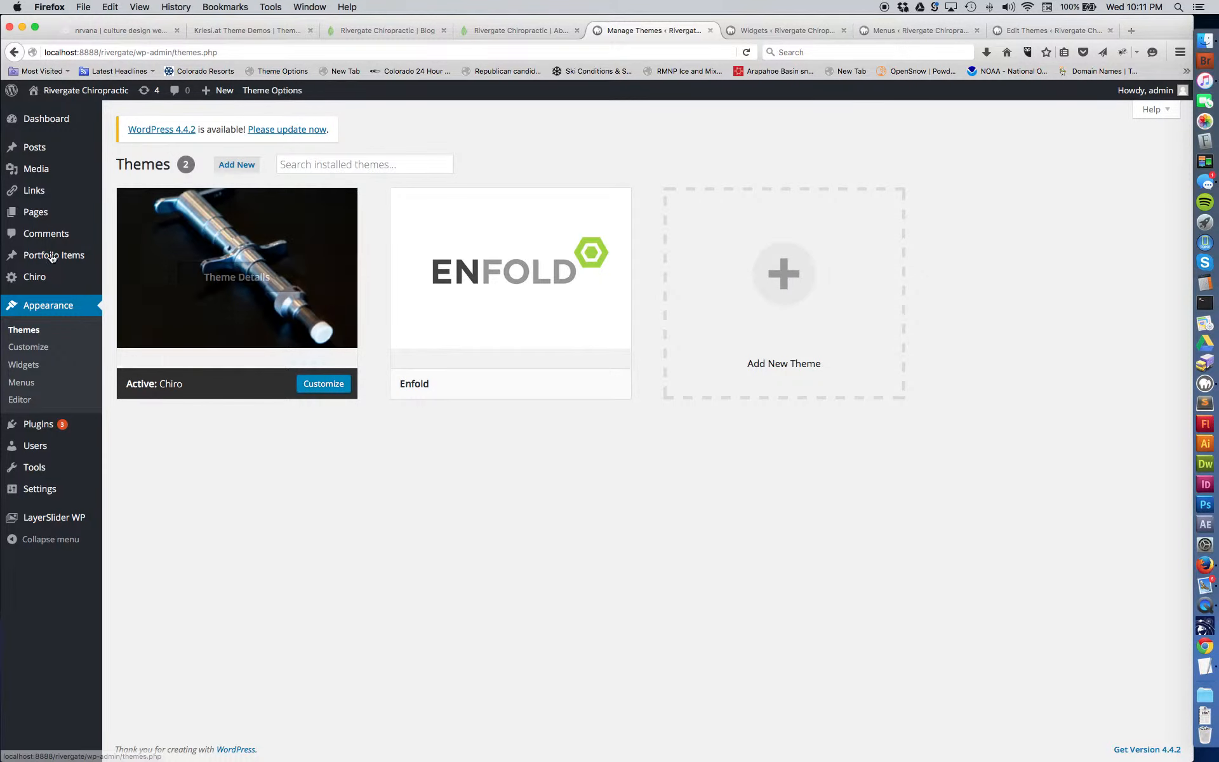
{"action": "left_click", "coordinate": [37, 170]}
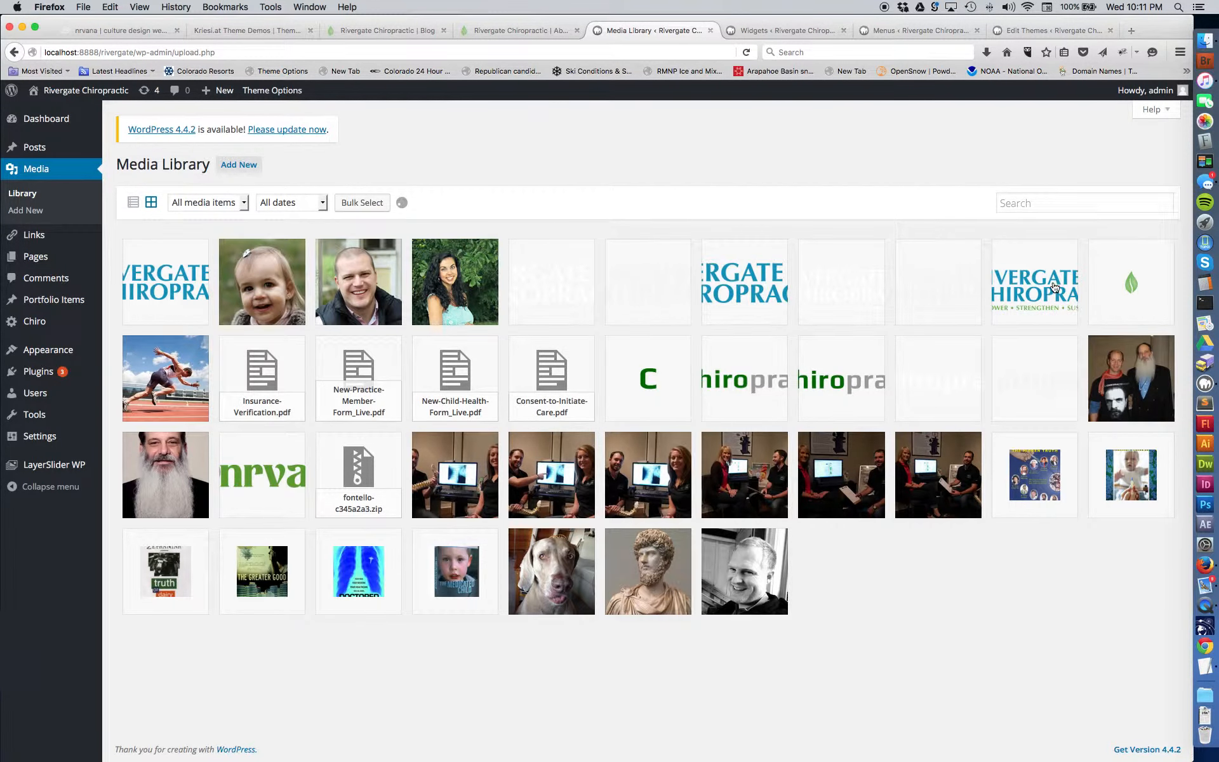
{"action": "left_click", "coordinate": [1020, 298]}
{"action": "left_click", "coordinate": [954, 226]}
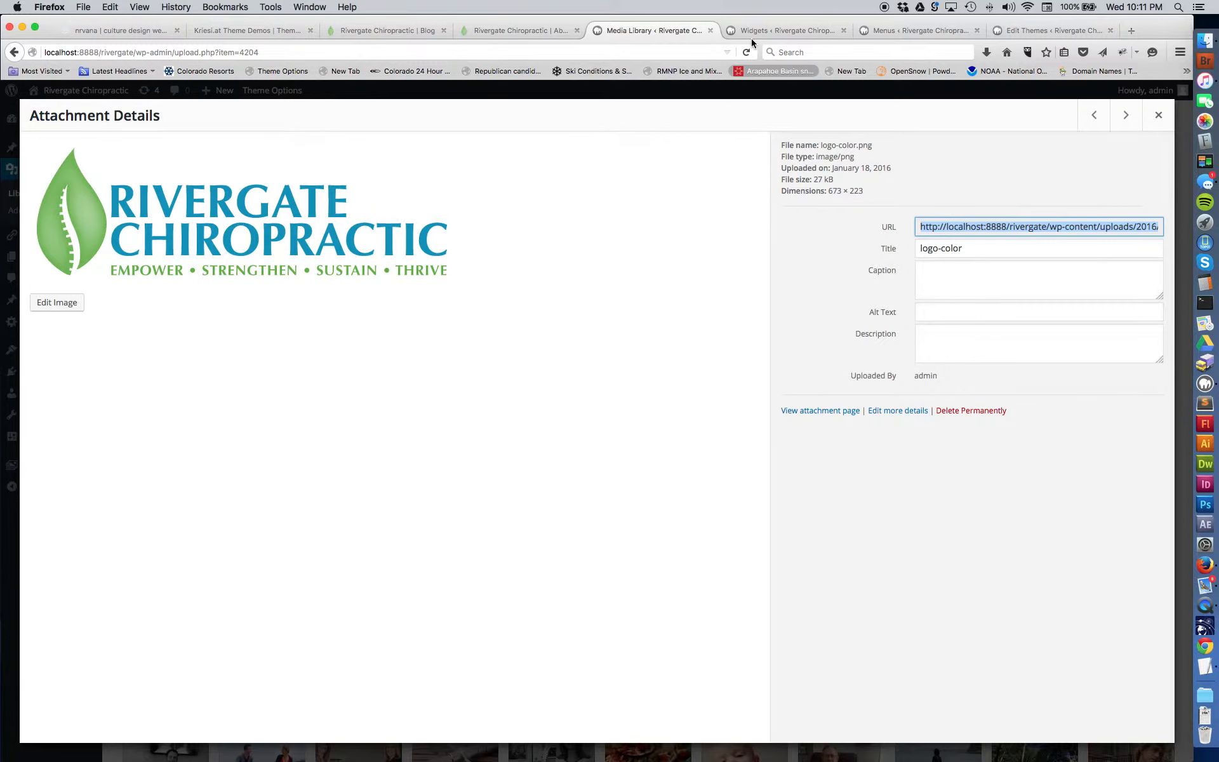
{"action": "left_click", "coordinate": [768, 29]}
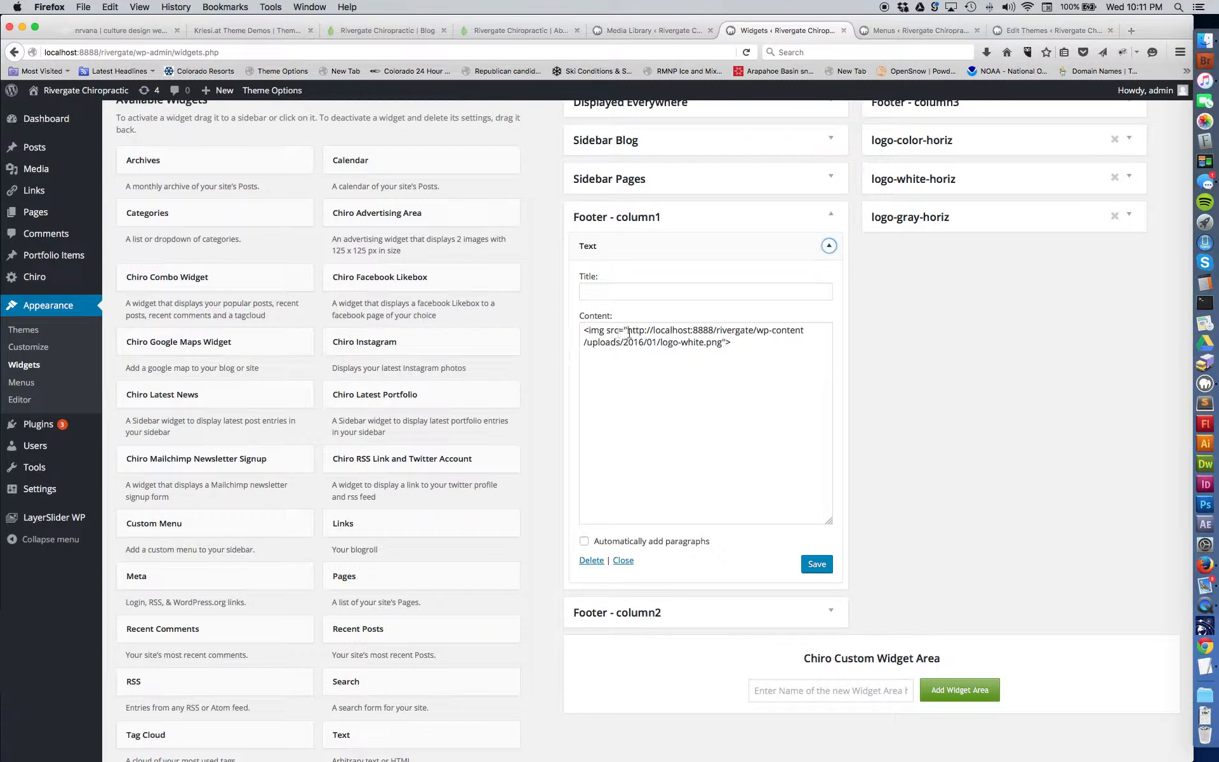
Examine the logo-white.png image URL in the Footer - column1 Text widget, and collapse the widget and its area
{"action": "left_click_drag", "start_coordinate": [723, 343], "coordinate": [627, 331]}
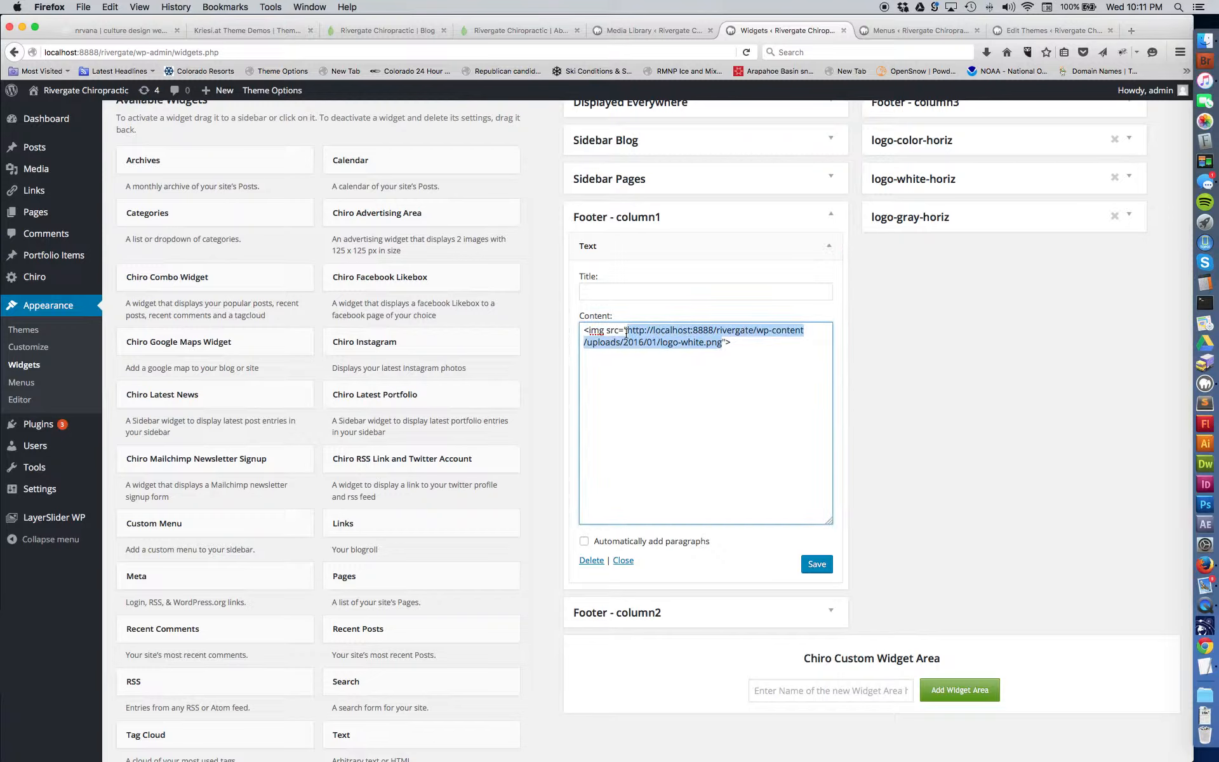
{"action": "left_click", "coordinate": [731, 343]}
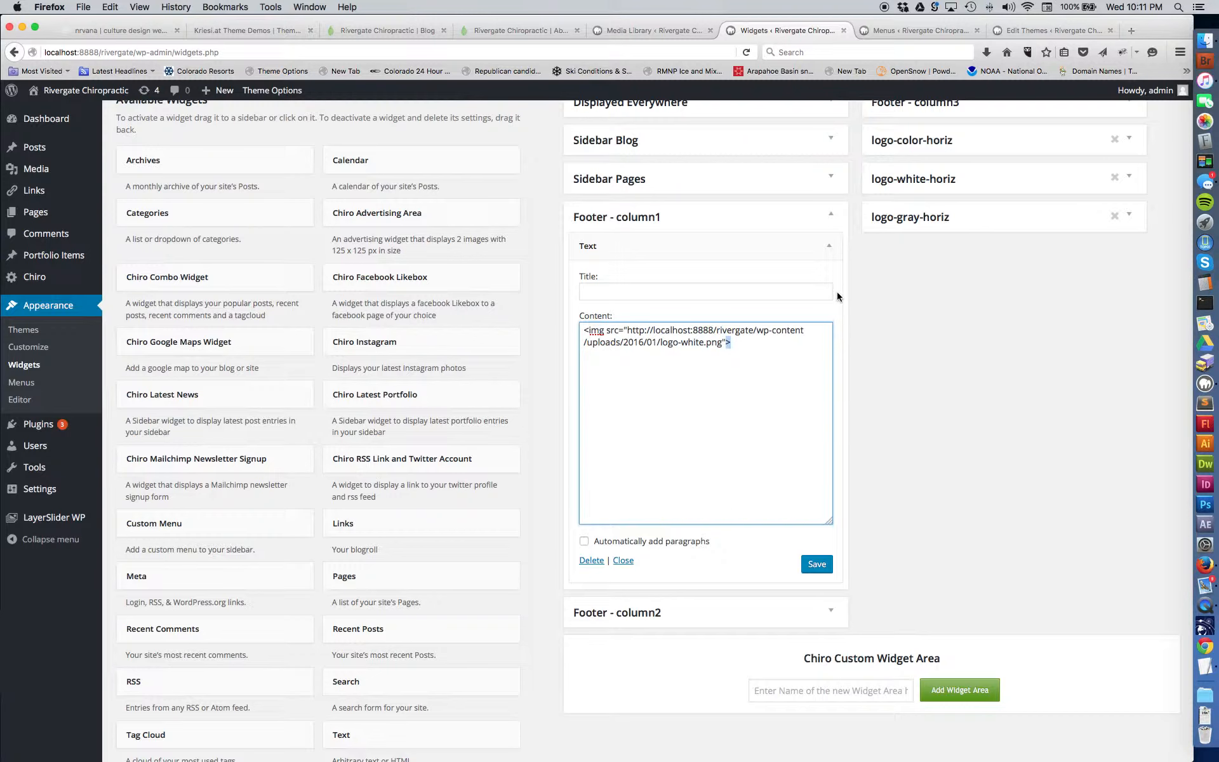
{"action": "left_click", "coordinate": [829, 246]}
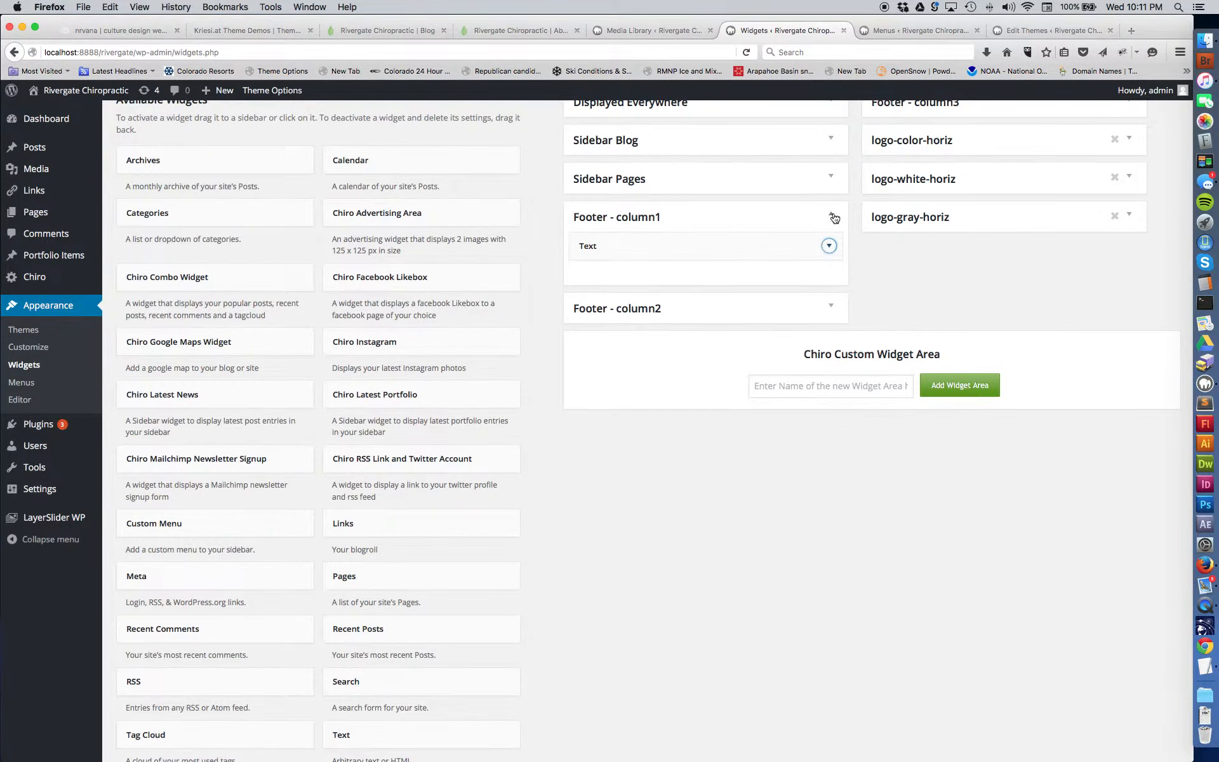
{"action": "left_click", "coordinate": [831, 215]}
Open the Office Hours Text widget in Footer - column2 and compare Wednesday's strong tags with the About Chiropractic page's footer
{"action": "left_click", "coordinate": [831, 256]}
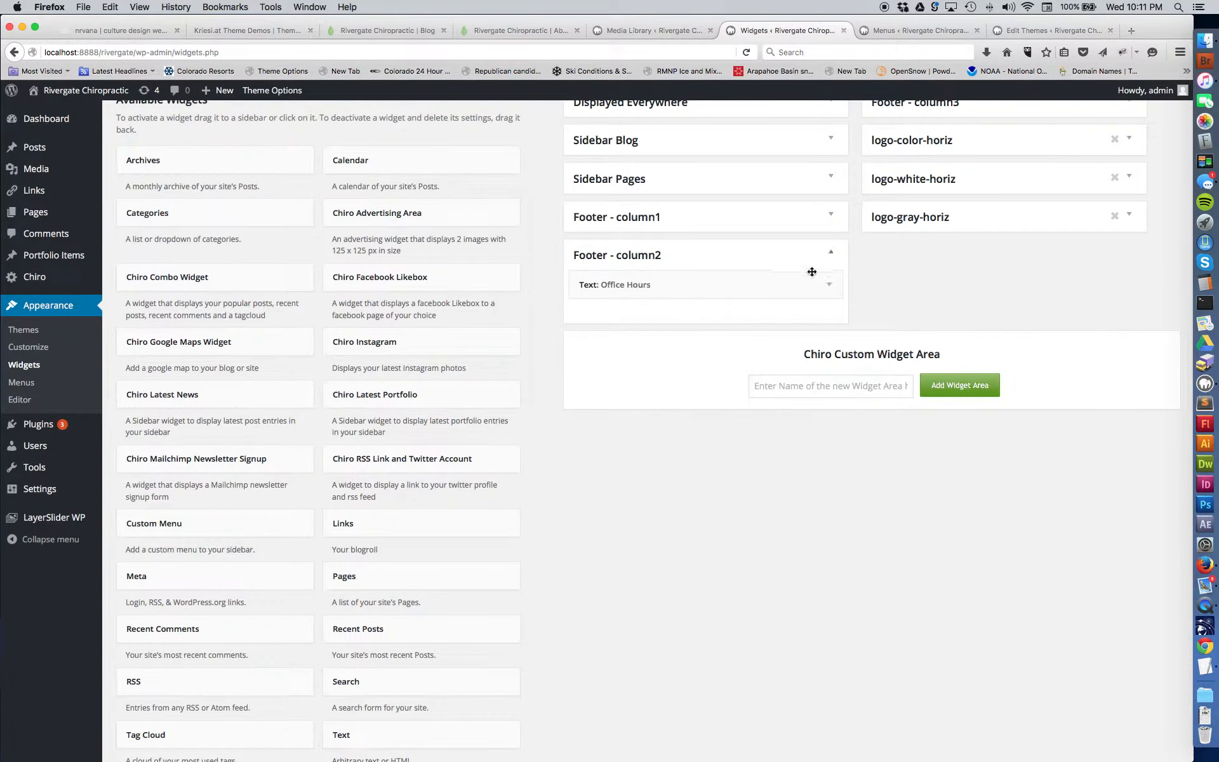
{"action": "left_click", "coordinate": [832, 289]}
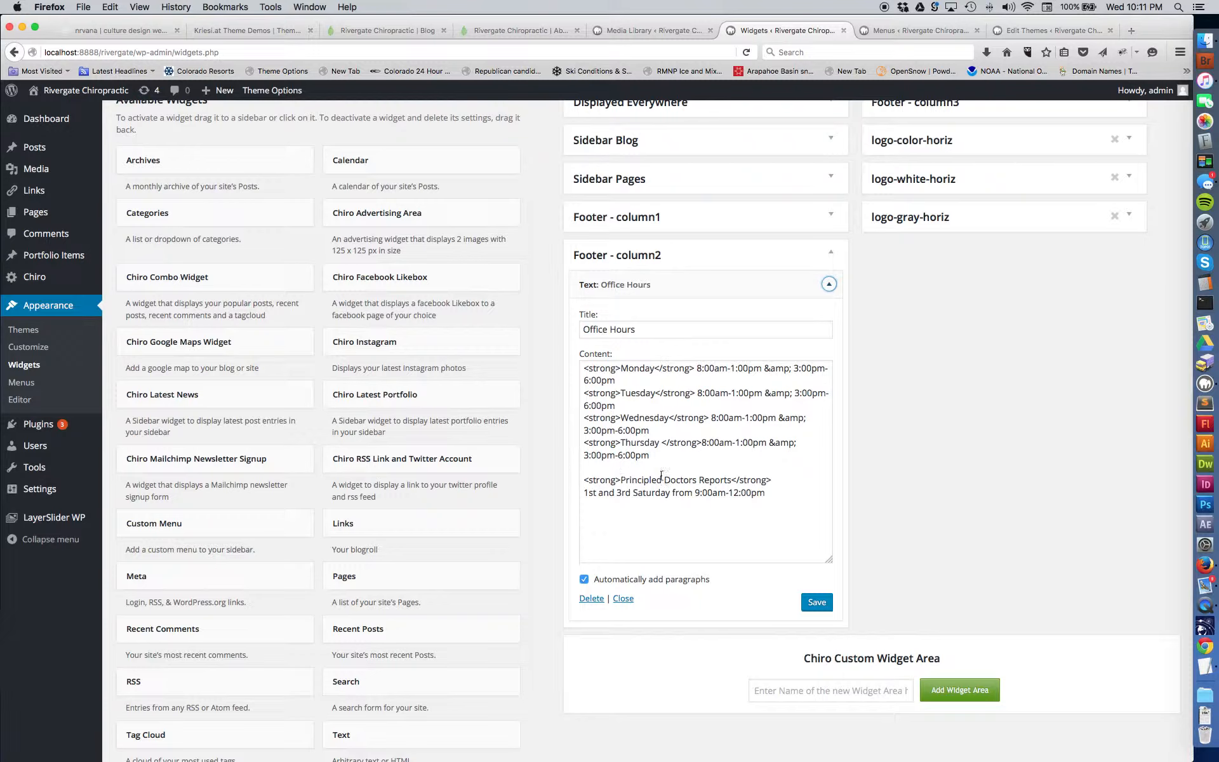
{"action": "left_click_drag", "start_coordinate": [614, 421], "coordinate": [594, 423]}
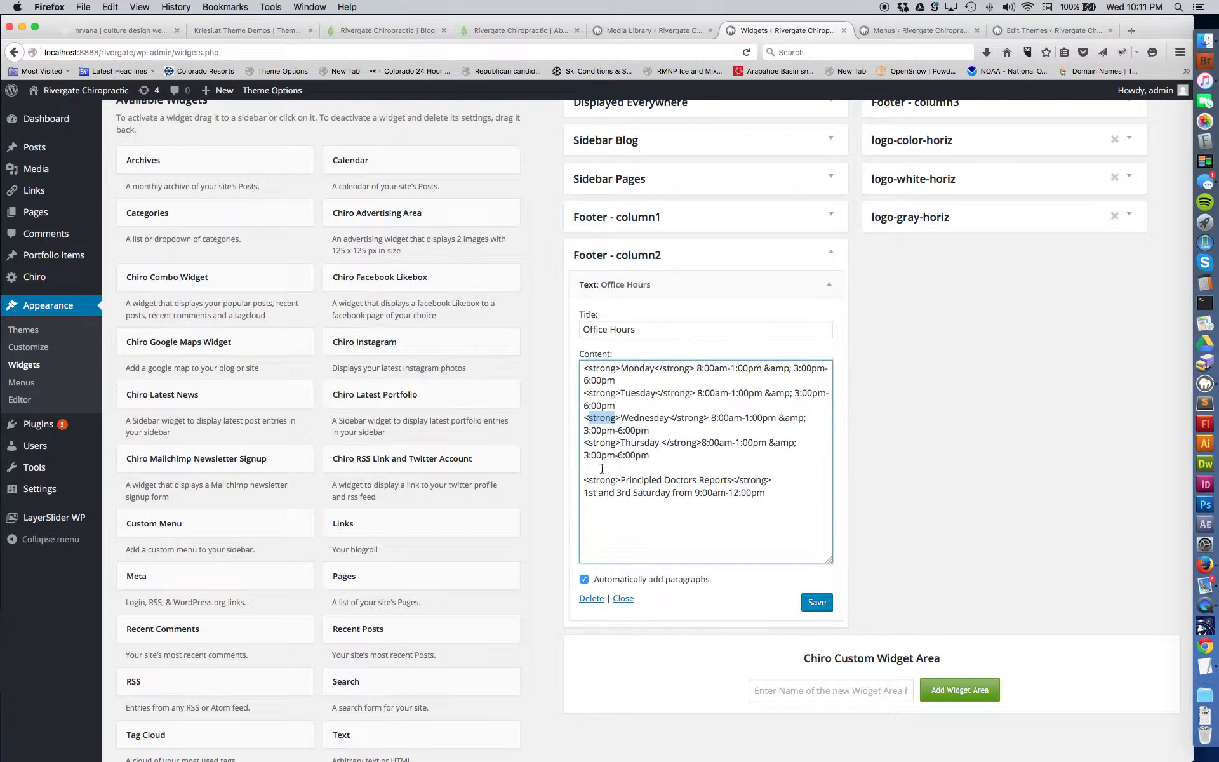
{"action": "left_click", "coordinate": [617, 418]}
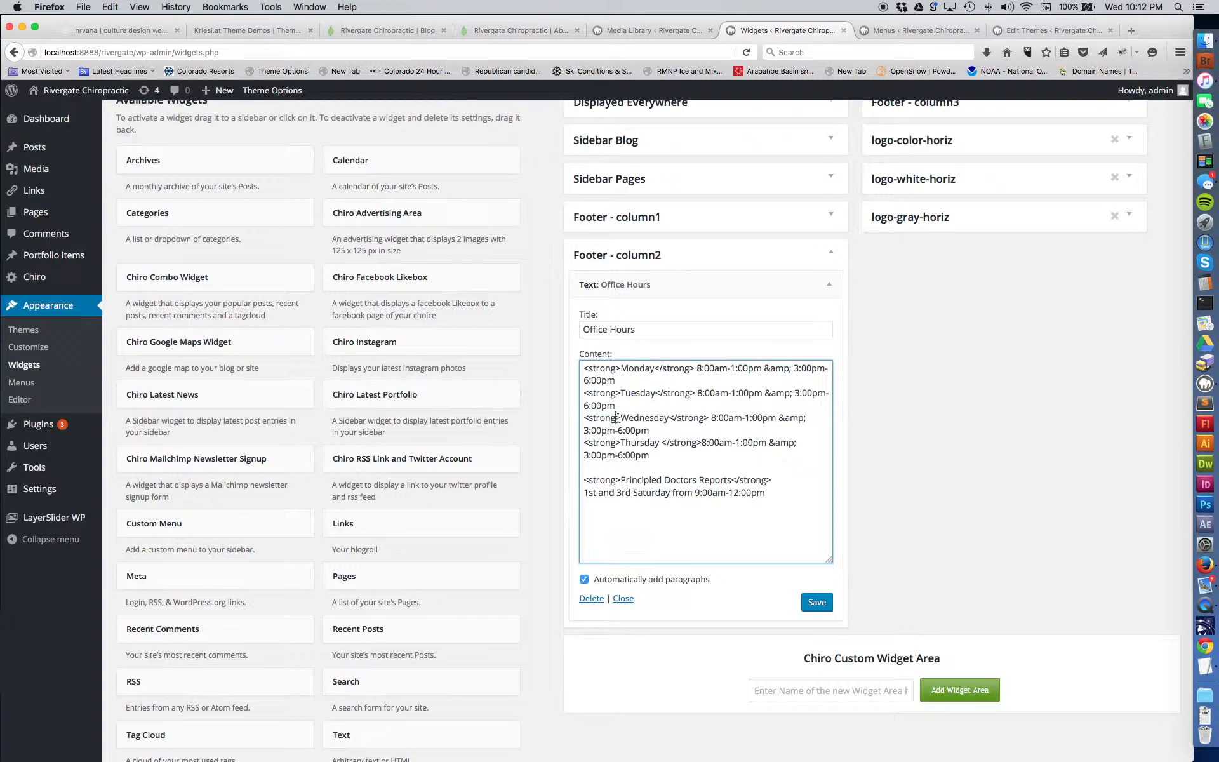
{"action": "left_click_drag", "start_coordinate": [617, 419], "coordinate": [583, 421]}
{"action": "left_click_drag", "start_coordinate": [710, 419], "coordinate": [670, 421]}
{"action": "left_click", "coordinate": [516, 33]}
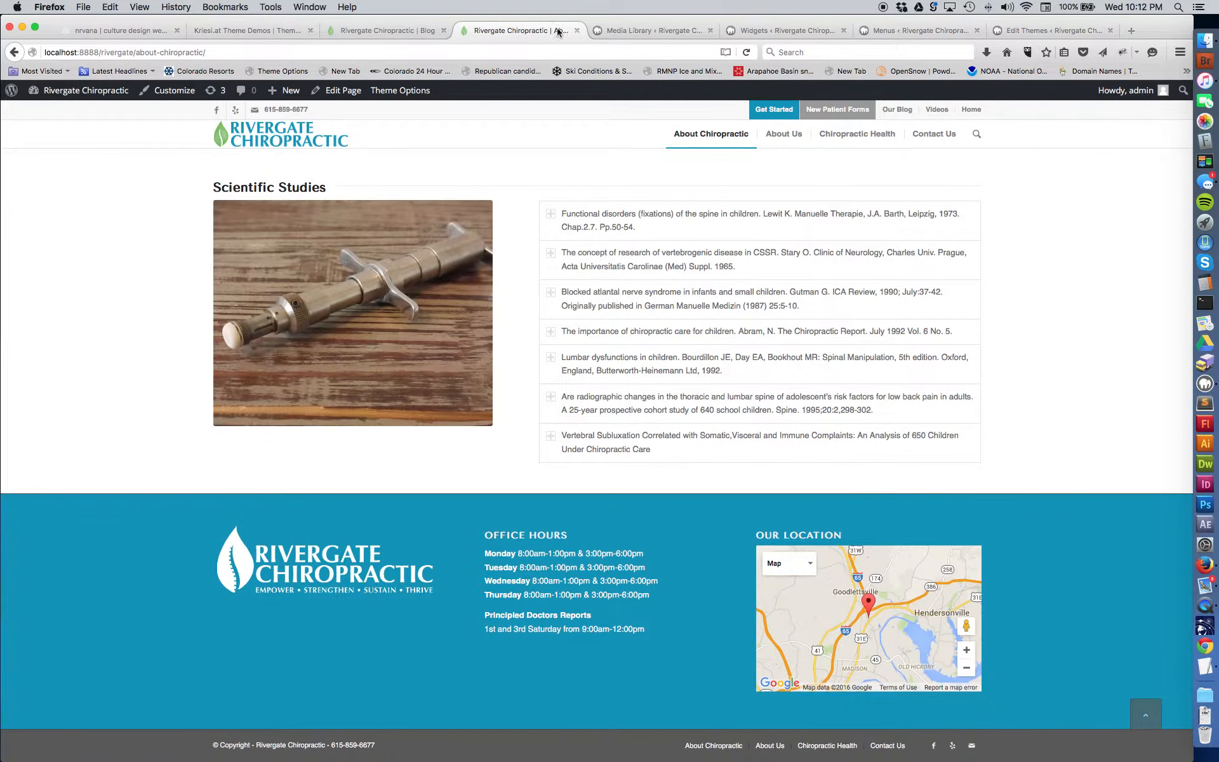
{"action": "left_click", "coordinate": [754, 35]}
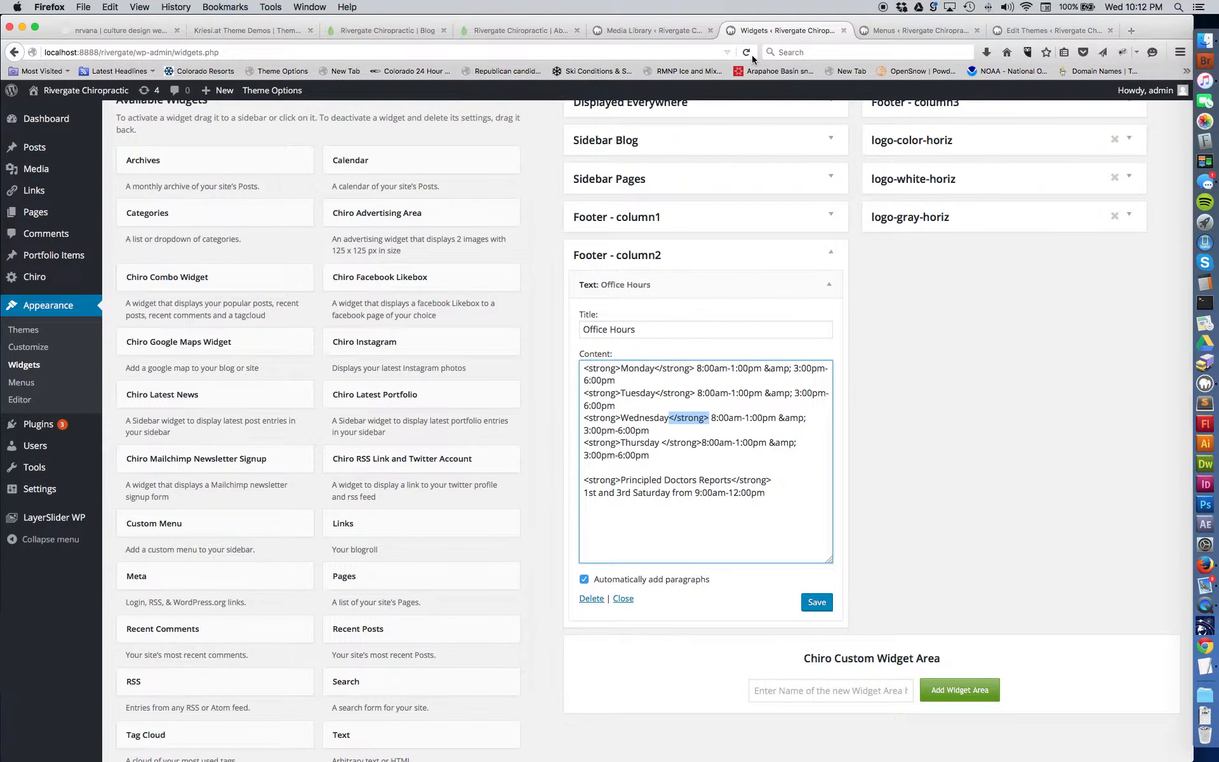
Check the Chiro Google Maps Widget settings in Footer - column3, and collapse the widget and its area
{"action": "left_click", "coordinate": [1130, 202]}
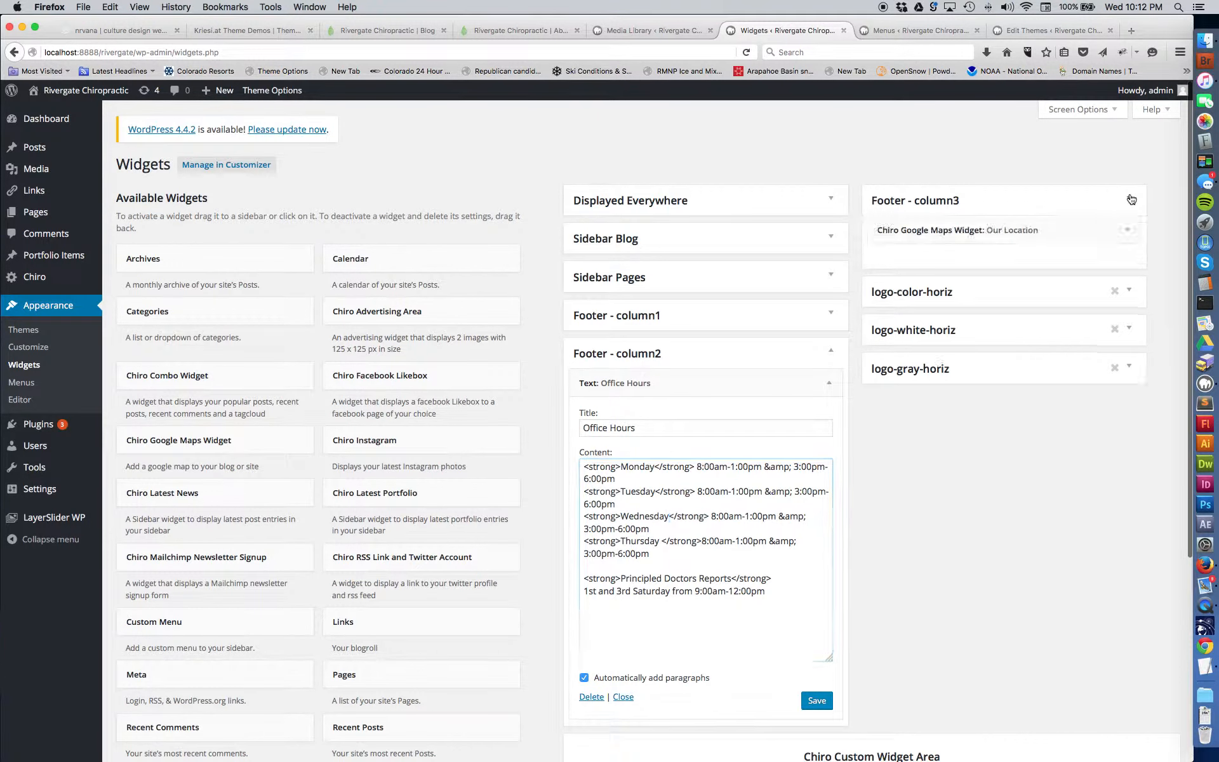
{"action": "left_click", "coordinate": [1128, 233]}
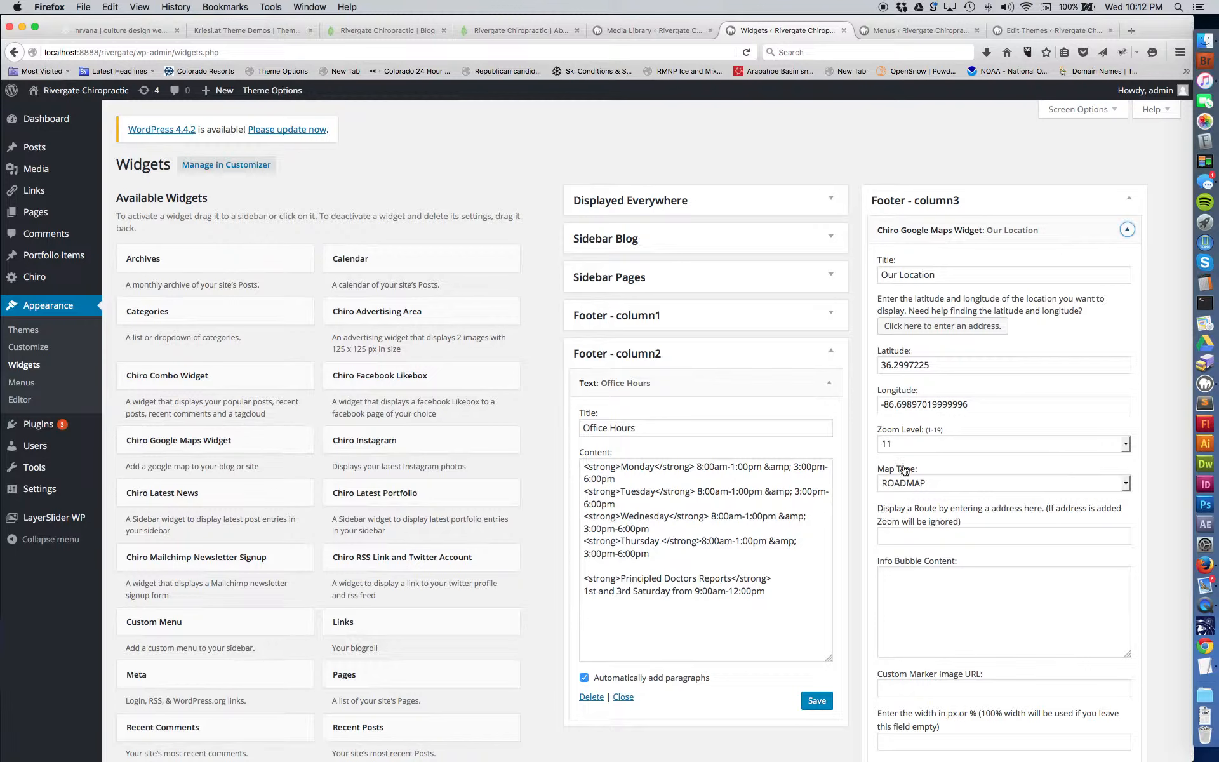
{"action": "left_click", "coordinate": [1128, 230]}
{"action": "left_click", "coordinate": [1128, 201]}
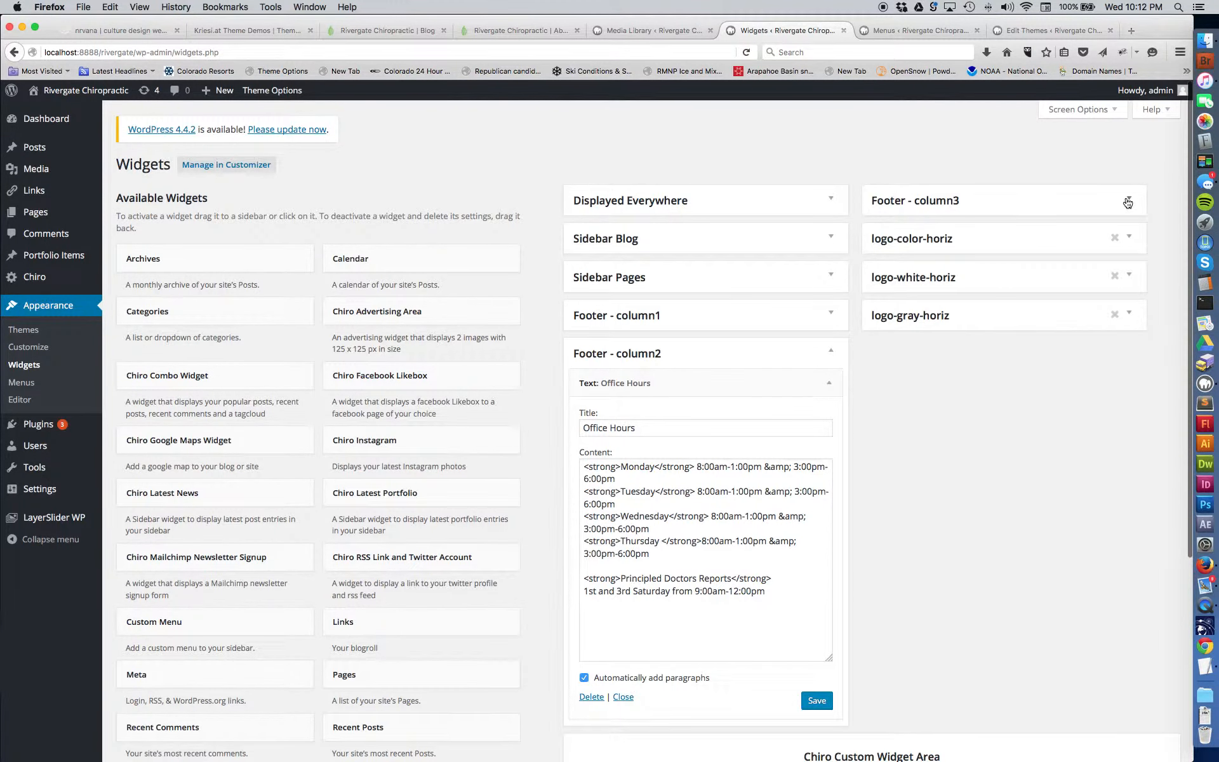
View the white logo section above Scientific Studies on the About Chiropractic page
{"action": "left_click", "coordinate": [505, 32]}
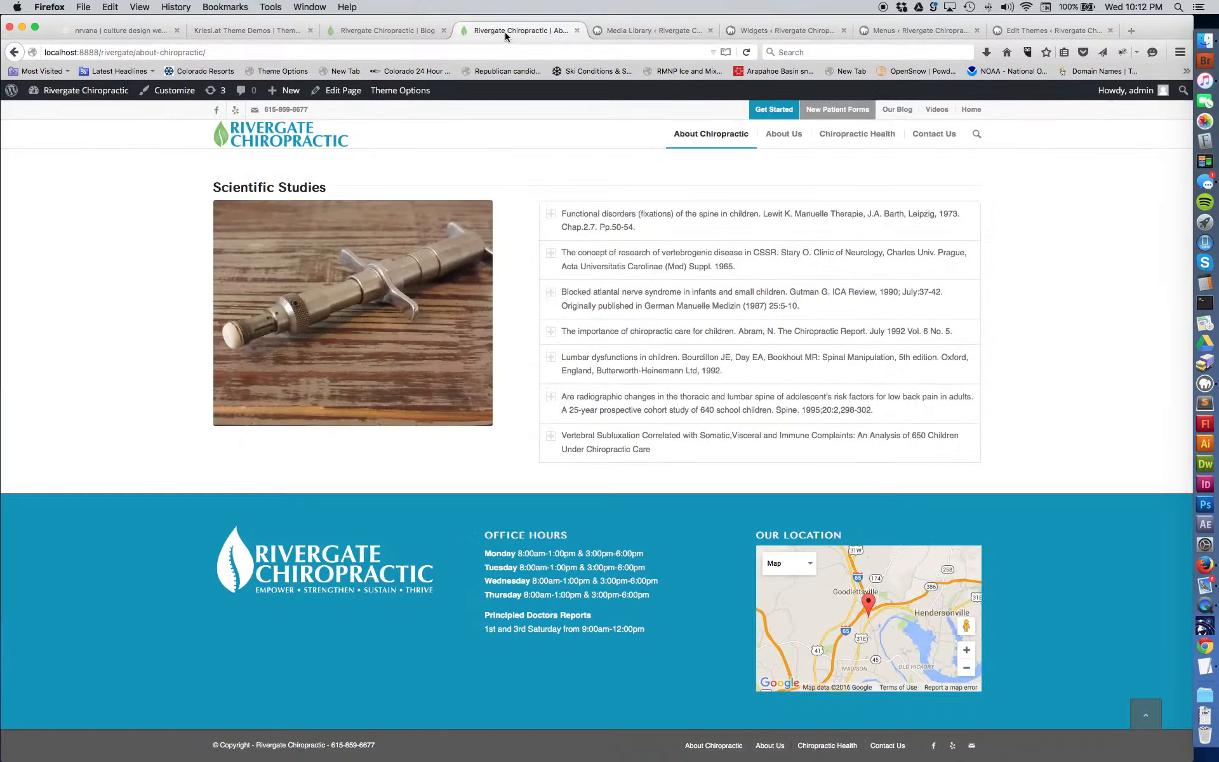
{"action": "scroll", "coordinate": [476, 190], "scroll_direction": "up", "scroll_amount": 8}
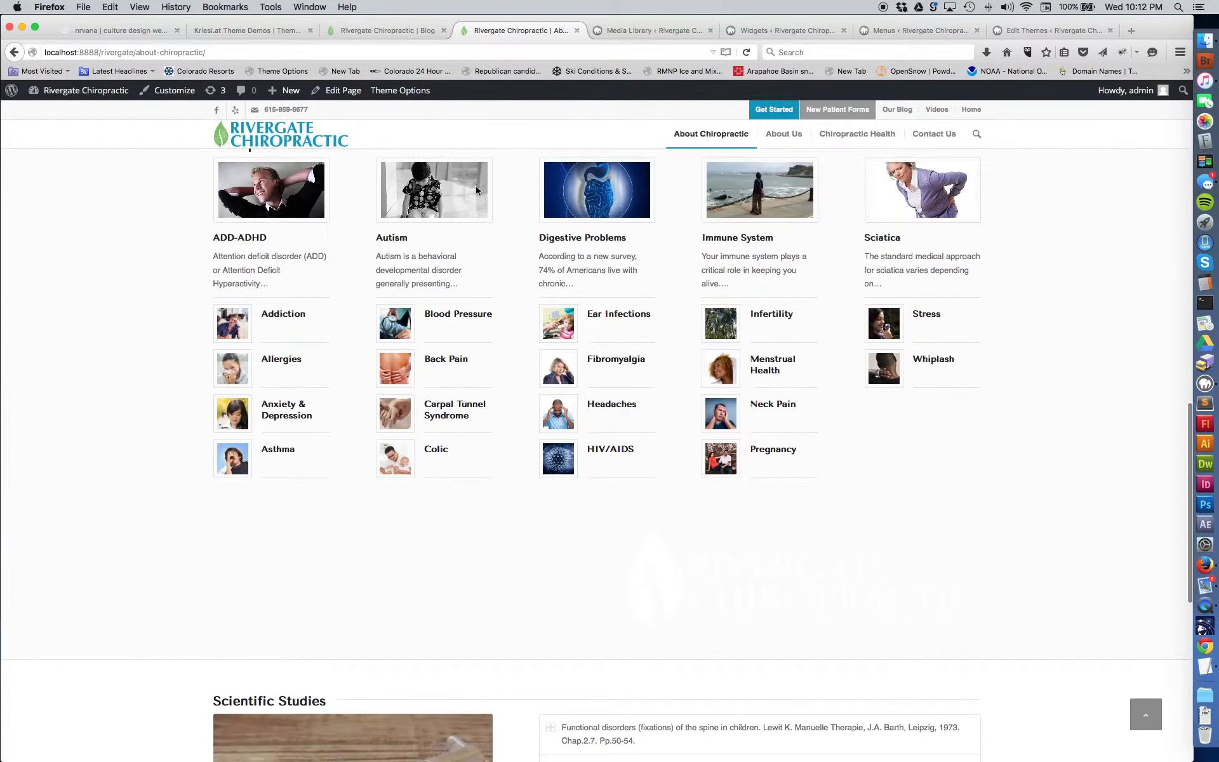
{"action": "scroll", "coordinate": [572, 381], "scroll_direction": "down", "scroll_amount": 3}
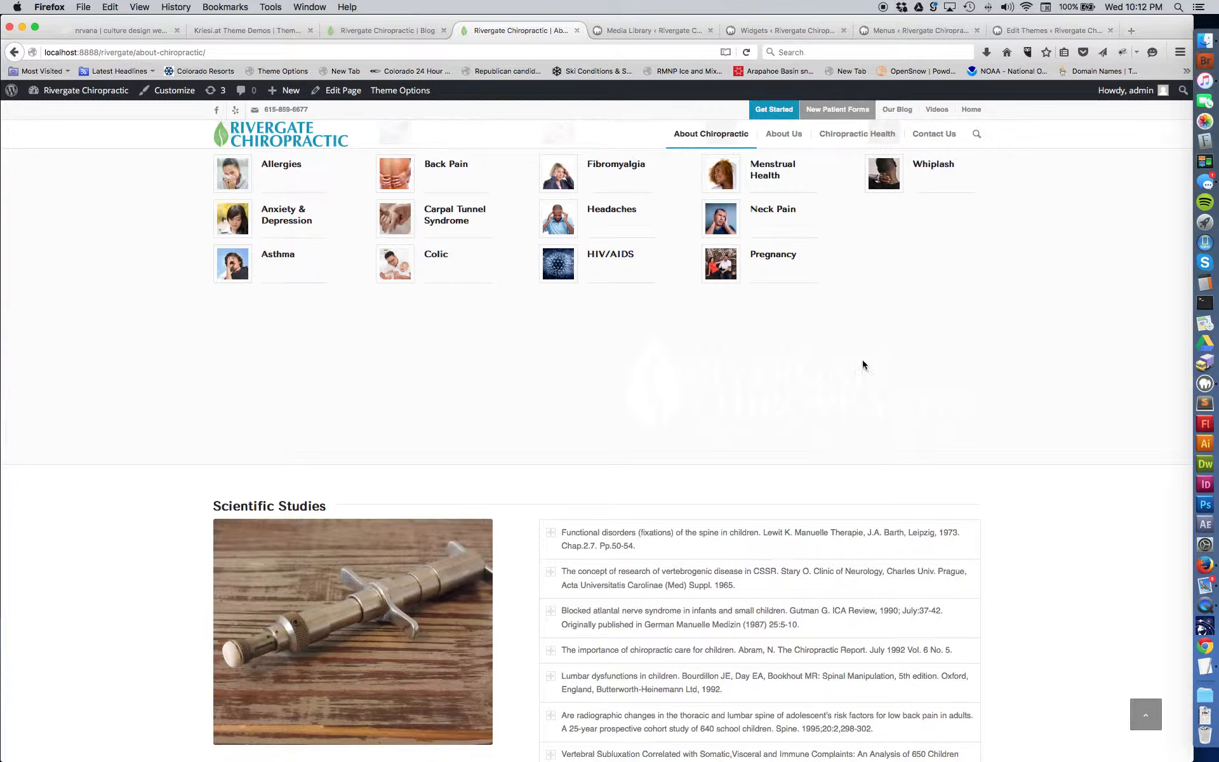
Find the color logo above Our Mission and Values on the site's home page and open that page for editing
{"action": "left_click", "coordinate": [394, 32]}
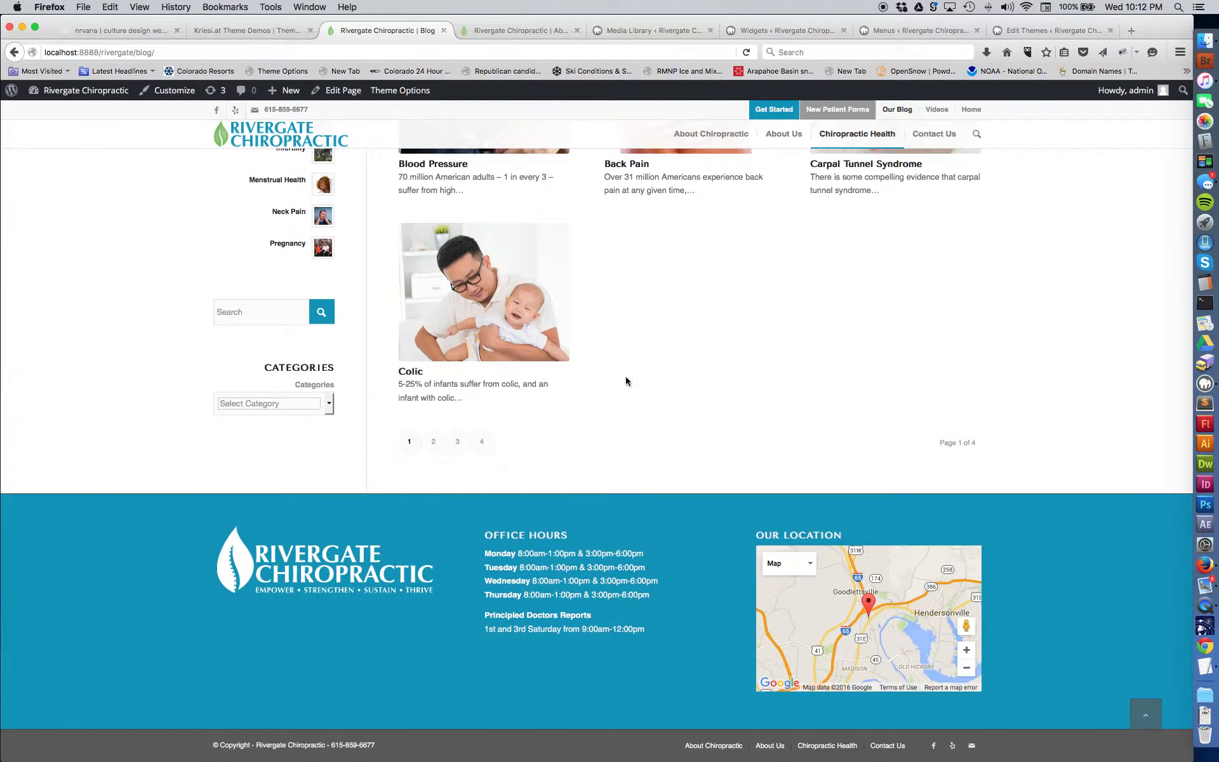
{"action": "left_click", "coordinate": [267, 145]}
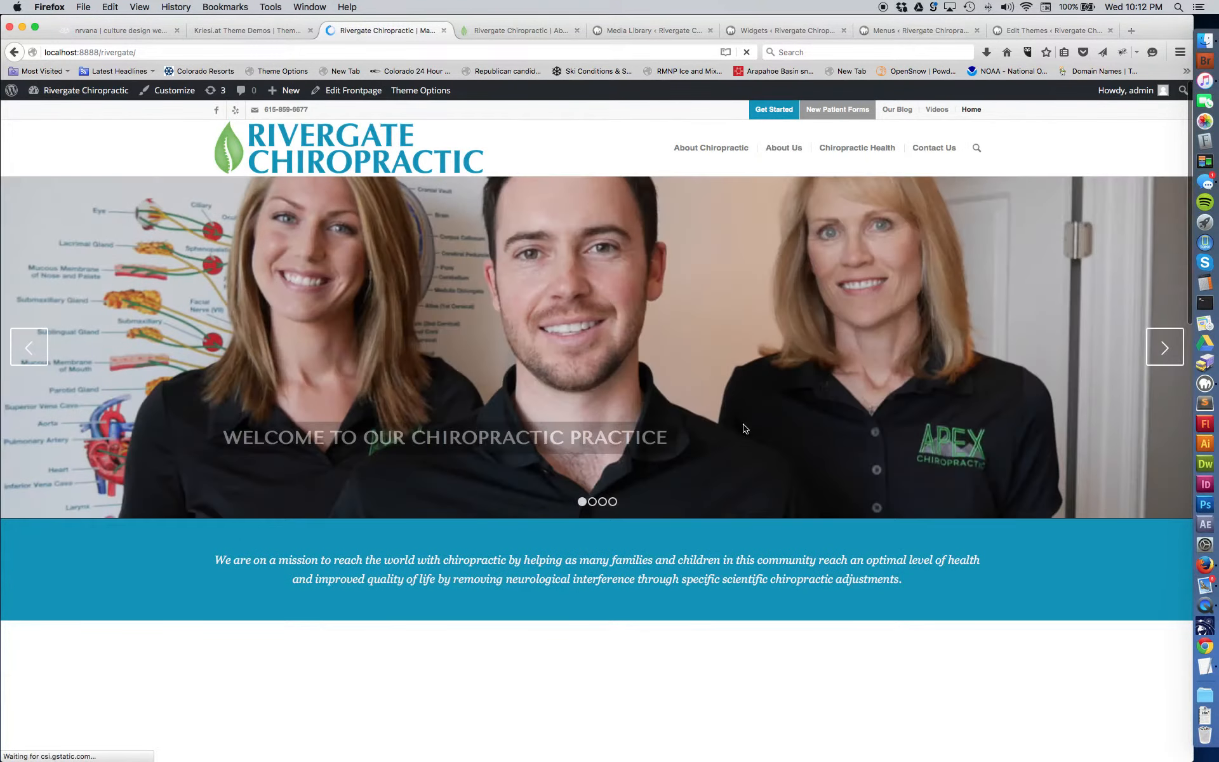
{"action": "scroll", "coordinate": [744, 438], "scroll_direction": "down", "scroll_amount": 10}
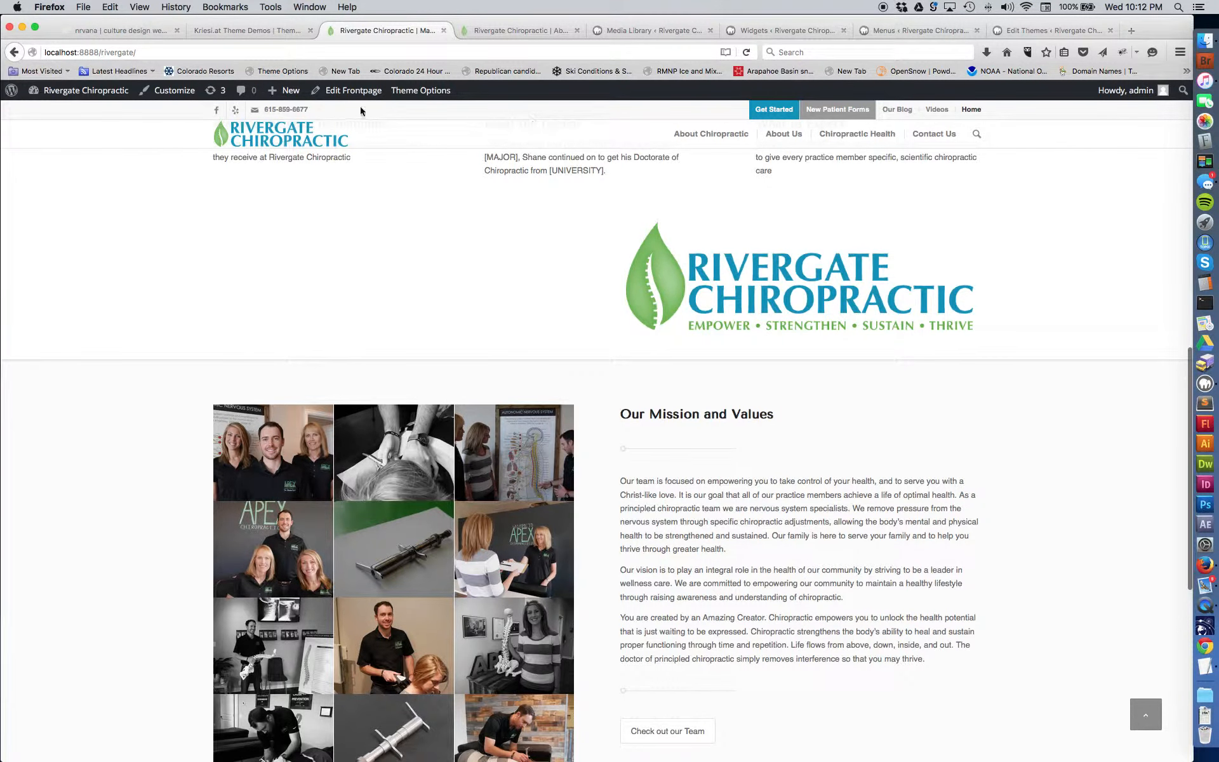
{"action": "left_click", "coordinate": [351, 92]}
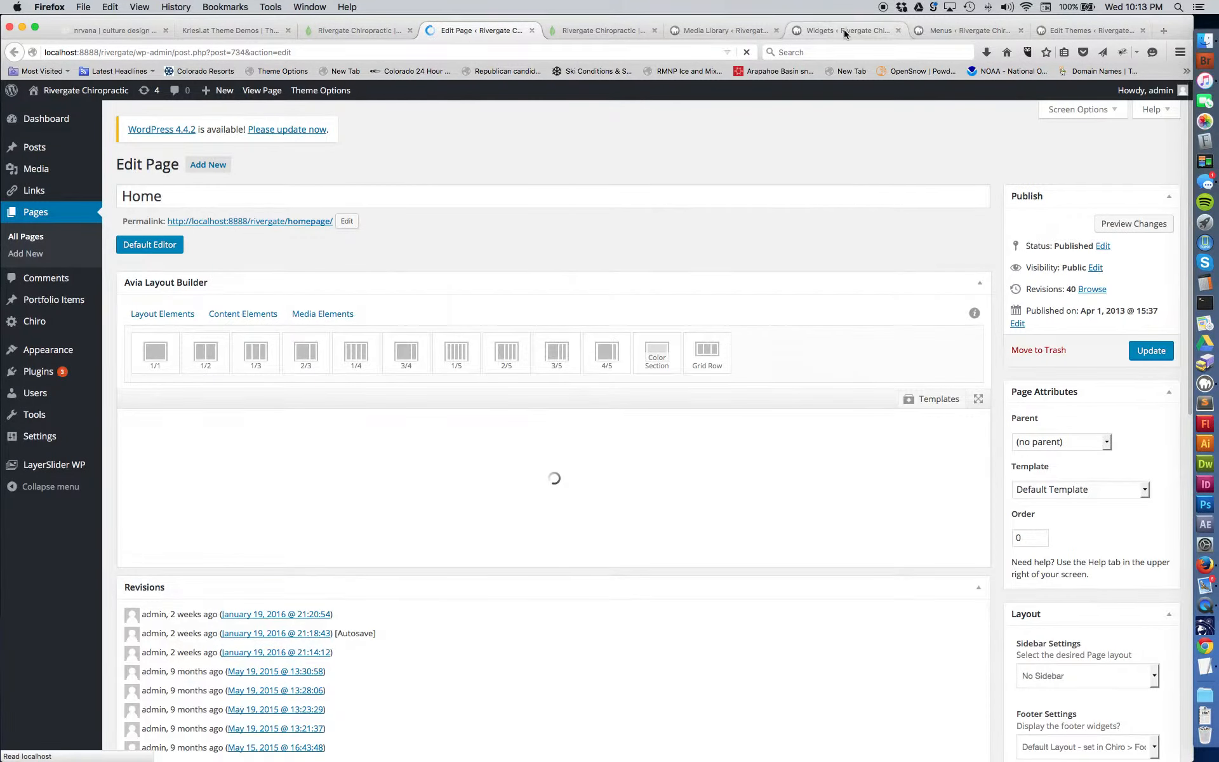
Return to the Widgets page and enter "hsdvh" as the name of a new Chiro custom widget area
{"action": "left_click", "coordinate": [844, 31]}
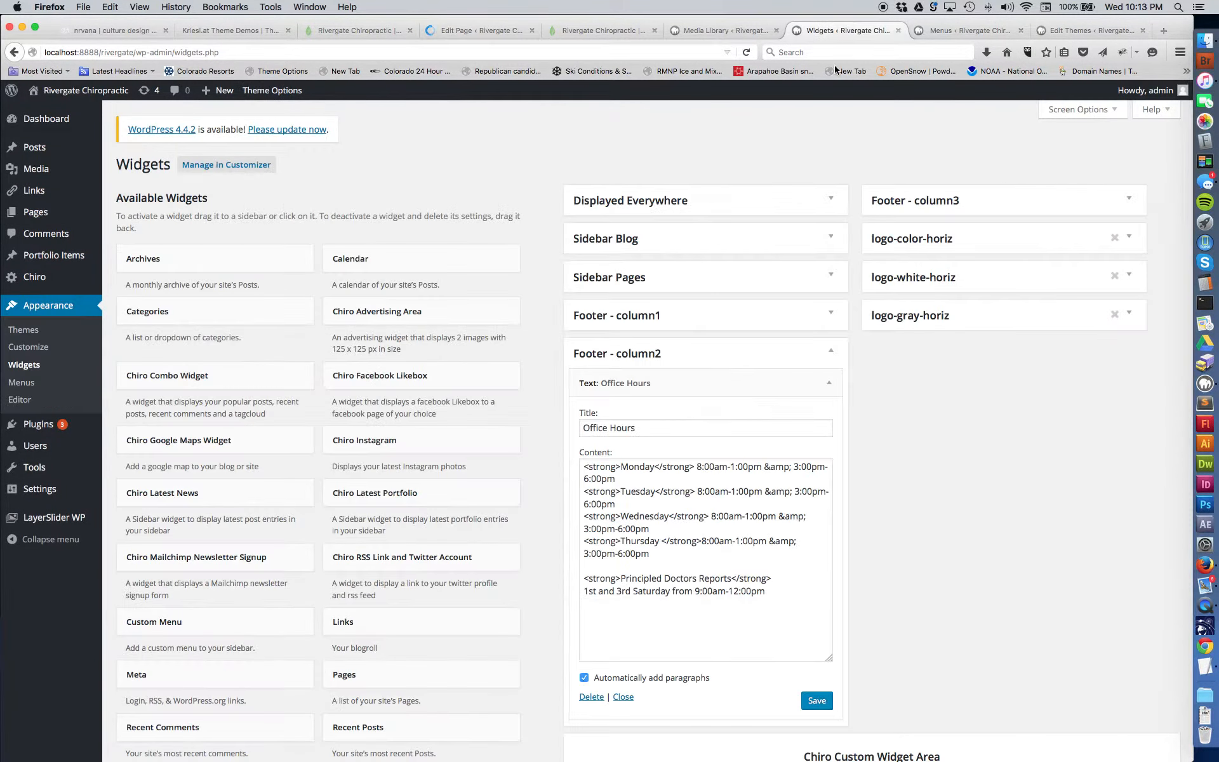
{"action": "scroll", "coordinate": [931, 671], "scroll_direction": "down", "scroll_amount": 5}
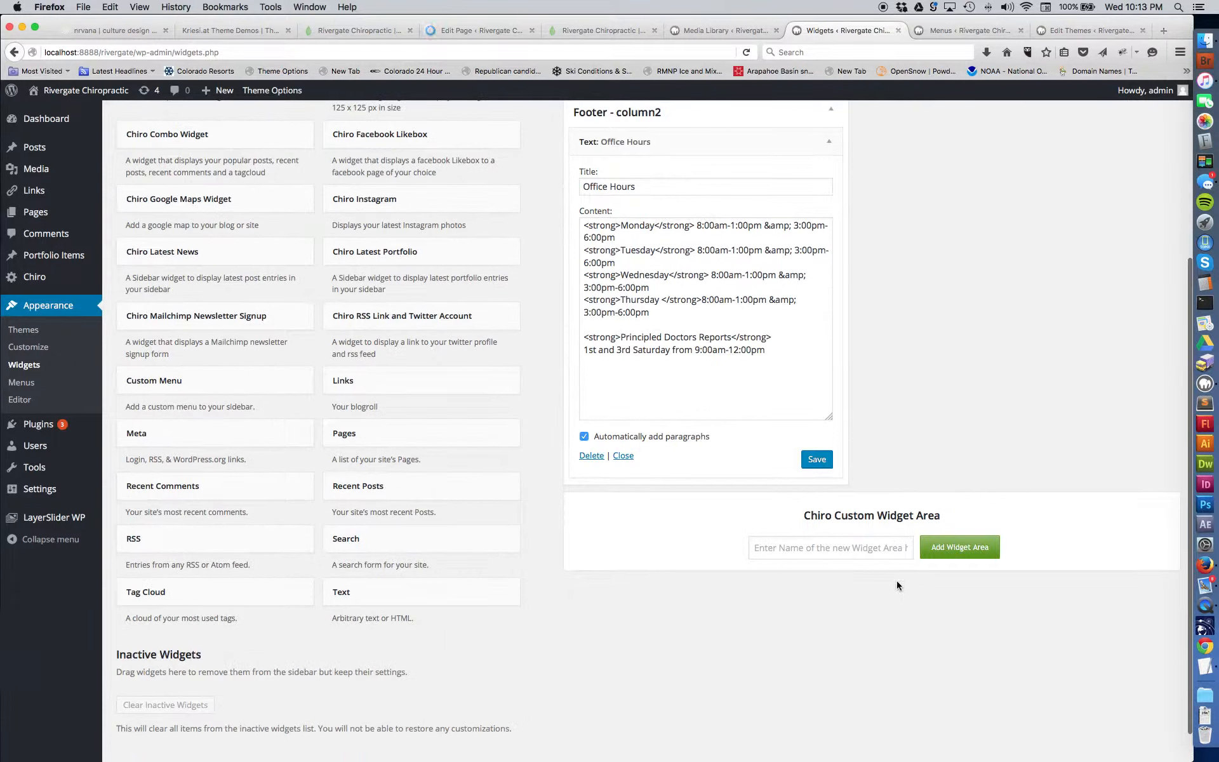
{"action": "left_click", "coordinate": [801, 550]}
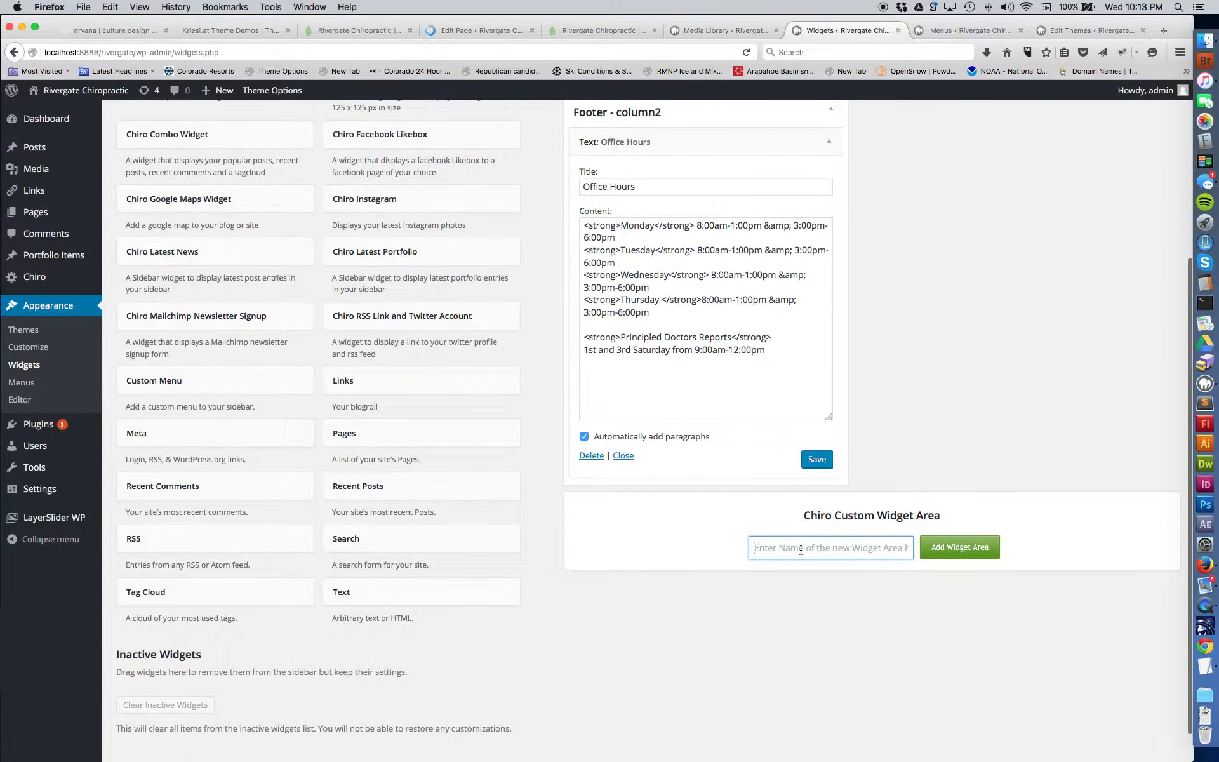
{"action": "type", "text": "hsdvh"}
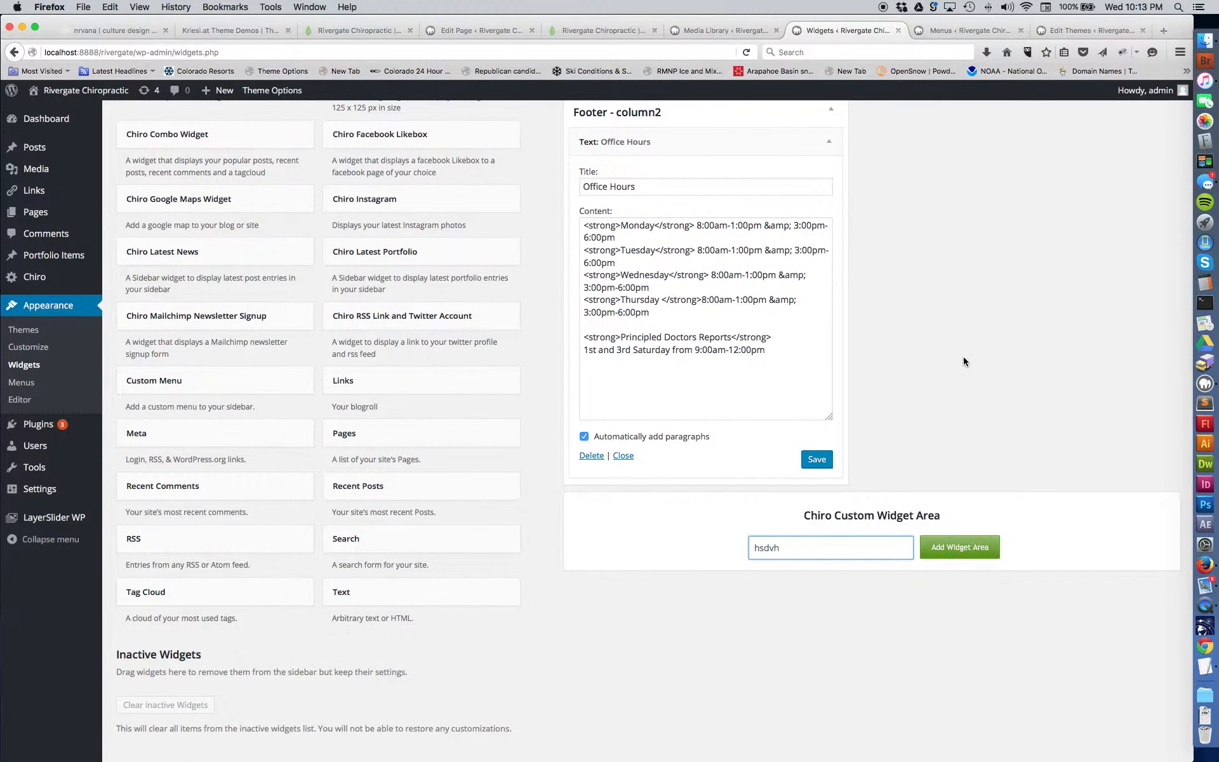
{"action": "scroll", "coordinate": [963, 356], "scroll_direction": "up", "scroll_amount": 5}
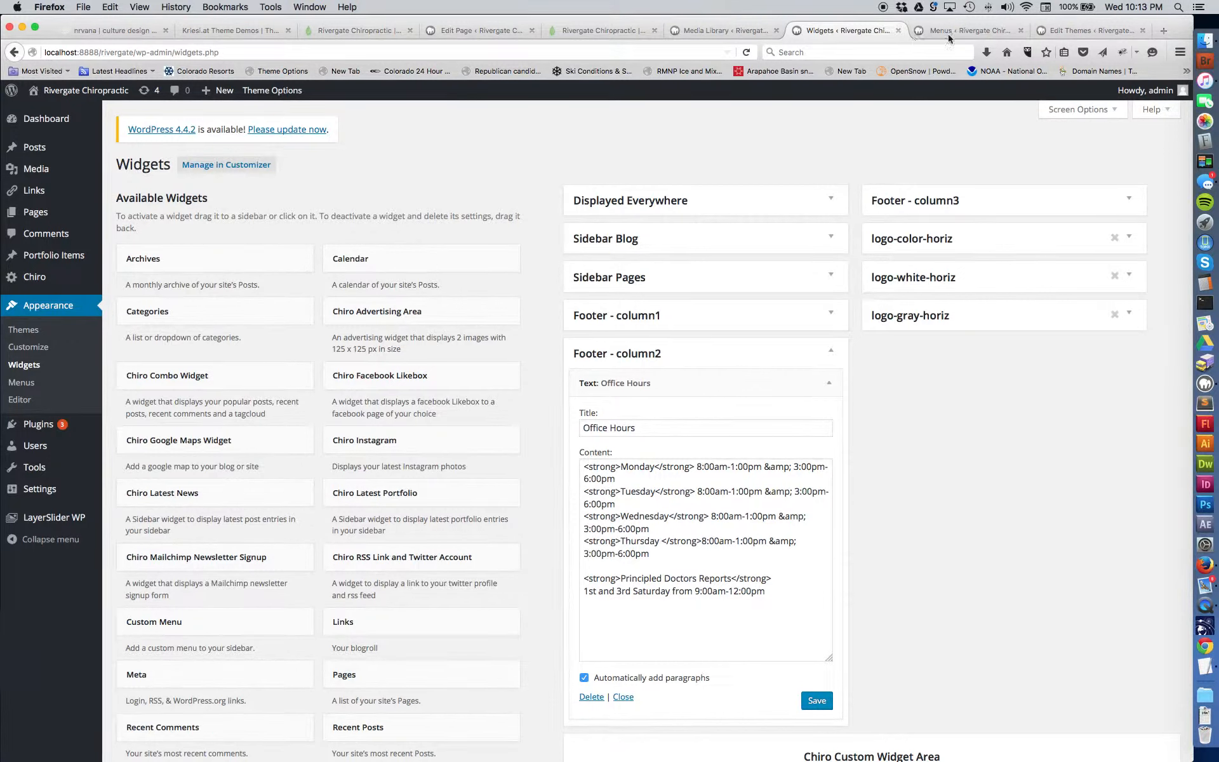
Close the image details in the Media Library and inspect the logo-color.png image code in the logo-color-horiz Text widget
{"action": "left_click", "coordinate": [723, 36]}
{"action": "left_click", "coordinate": [1158, 115]}
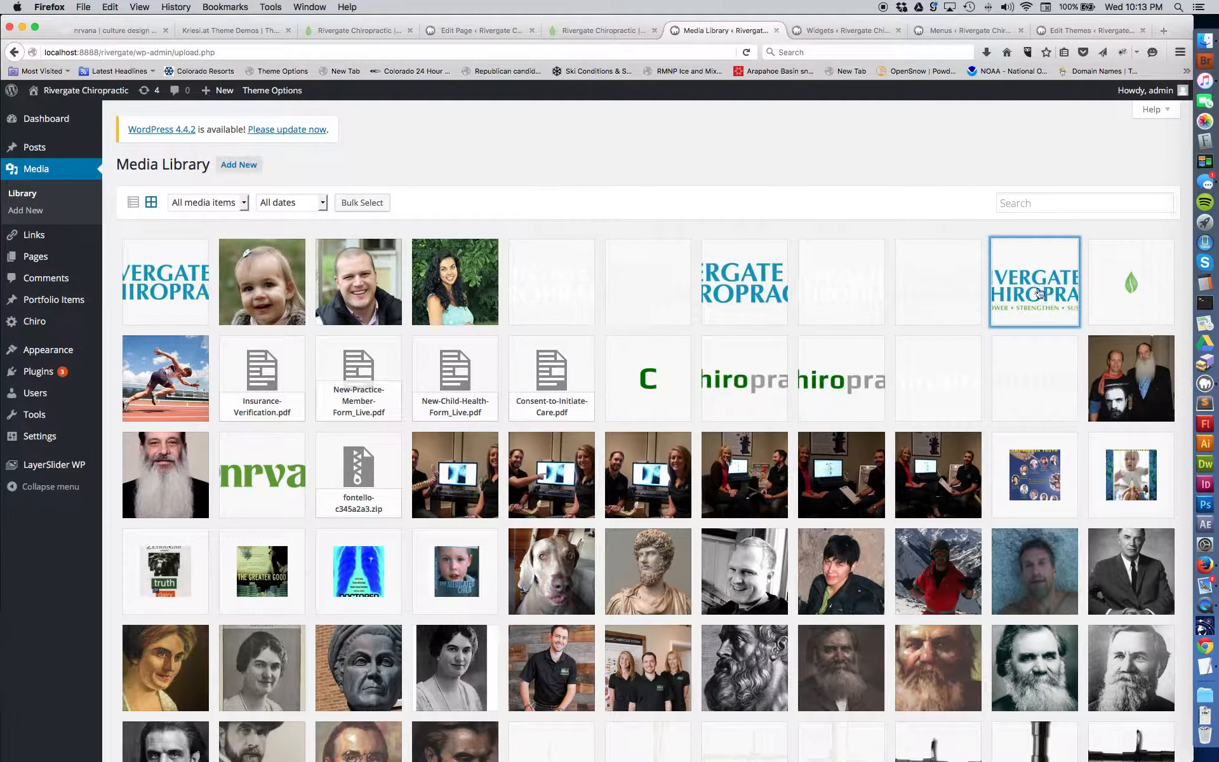
{"action": "left_click", "coordinate": [856, 34]}
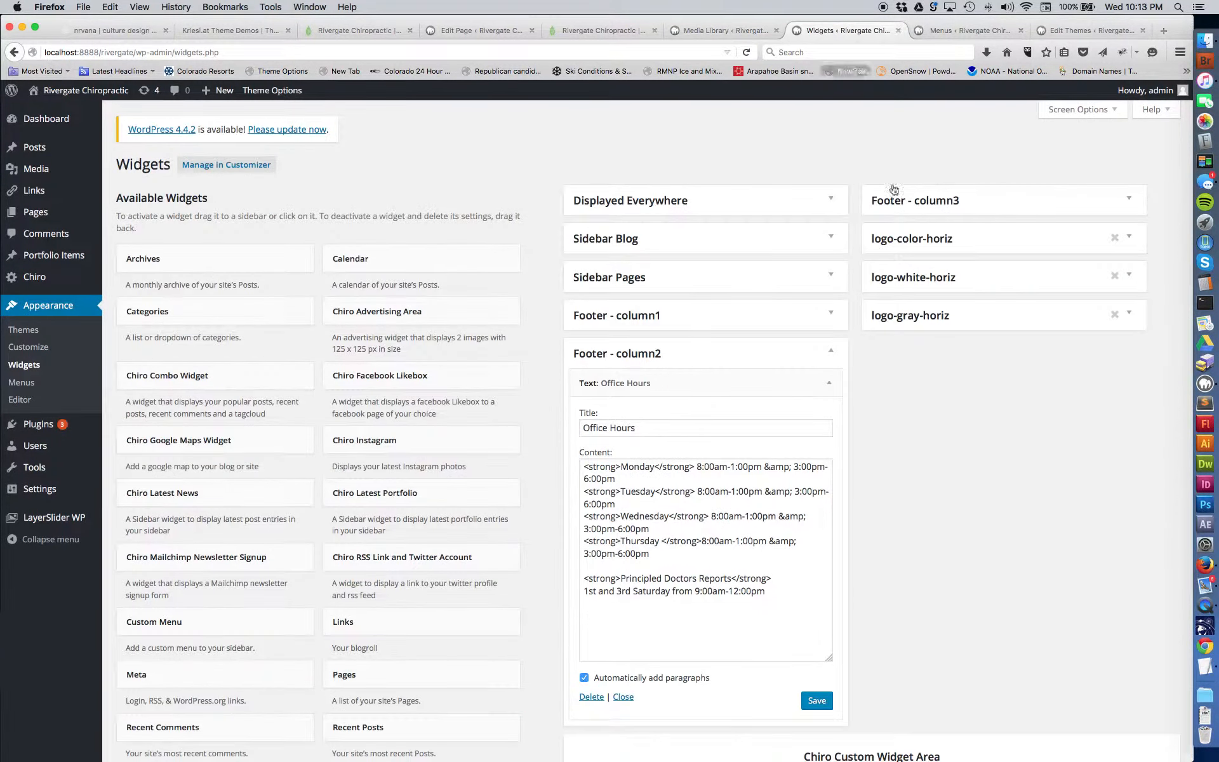
{"action": "left_click", "coordinate": [1134, 241]}
{"action": "left_click", "coordinate": [1130, 270]}
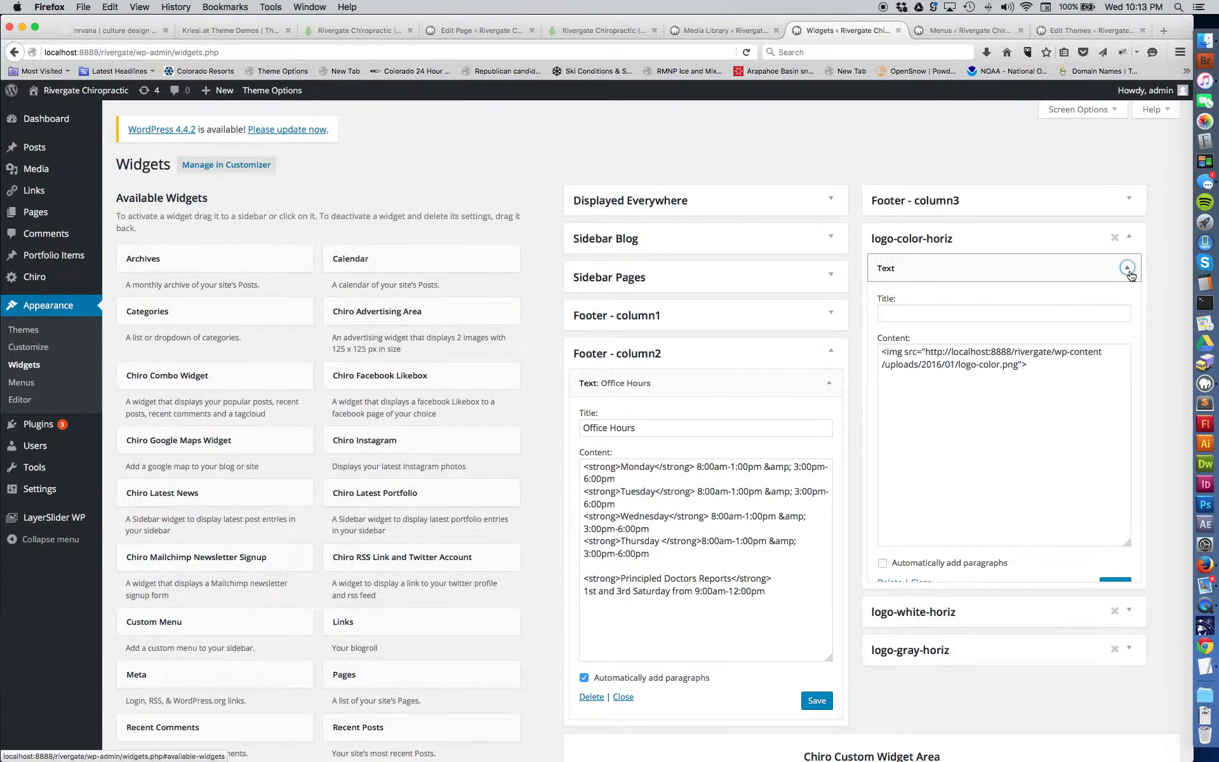
{"action": "left_click_drag", "start_coordinate": [1039, 369], "coordinate": [849, 360]}
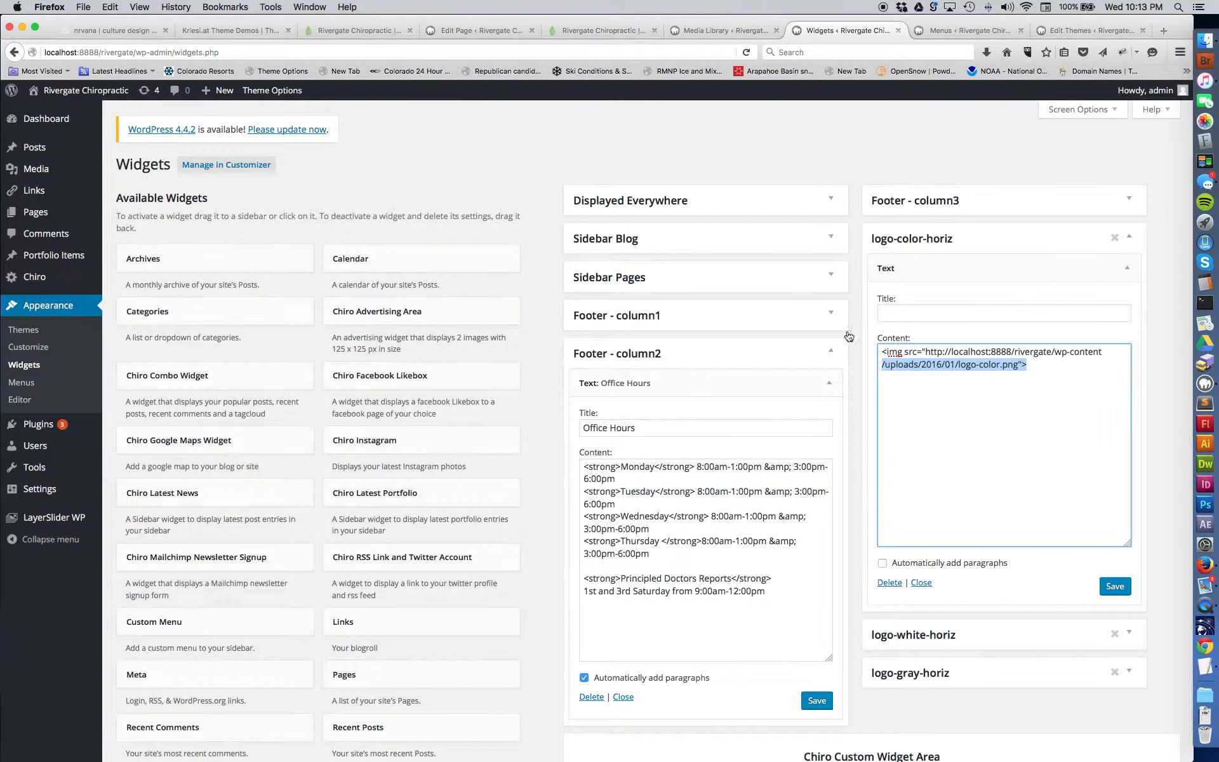
Check the Widget Area element assigned to logo-color-horiz in the Home page's layout builder
{"action": "left_click", "coordinate": [470, 29]}
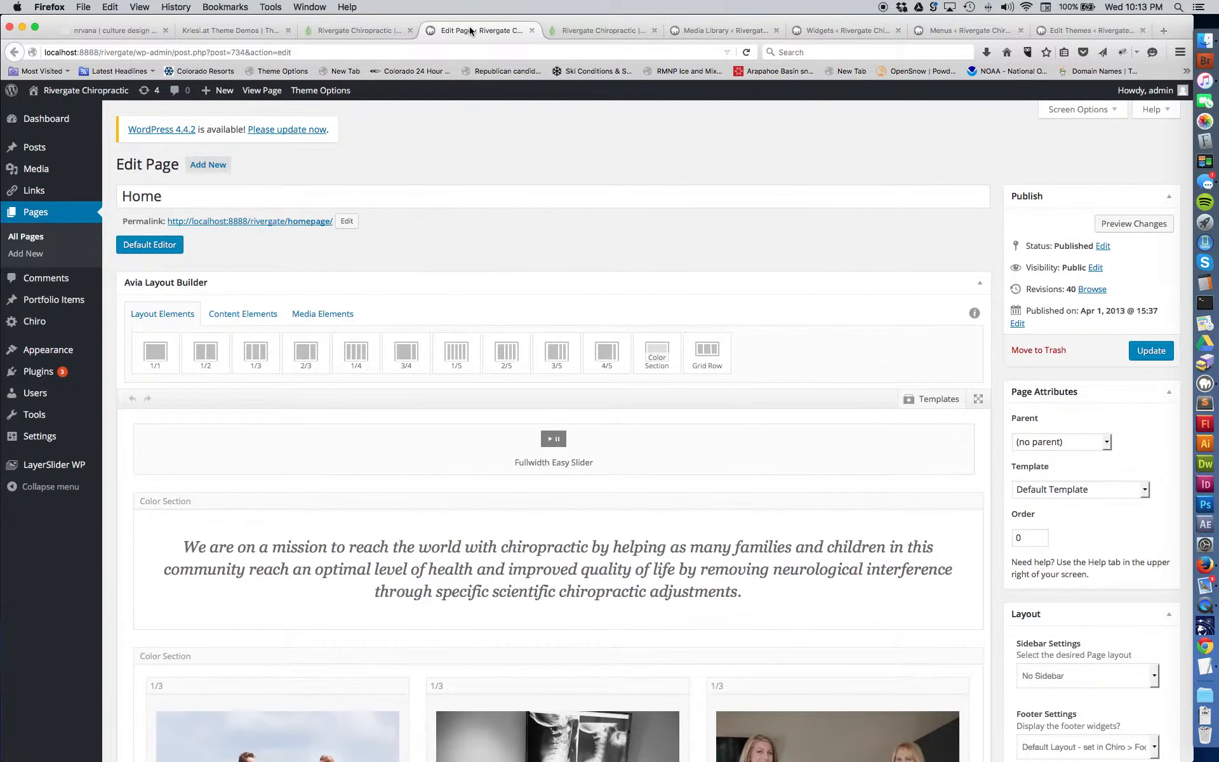
{"action": "scroll", "coordinate": [635, 459], "scroll_direction": "down", "scroll_amount": 10}
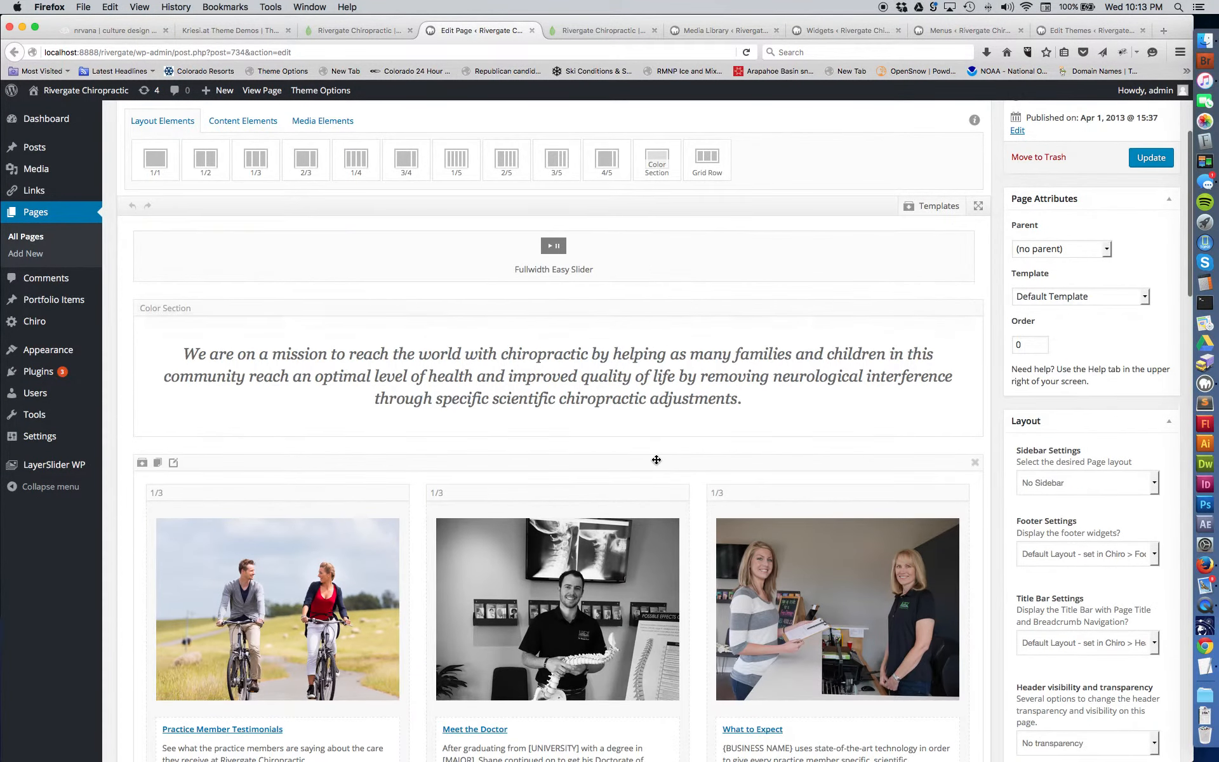
{"action": "scroll", "coordinate": [656, 460], "scroll_direction": "down", "scroll_amount": 2}
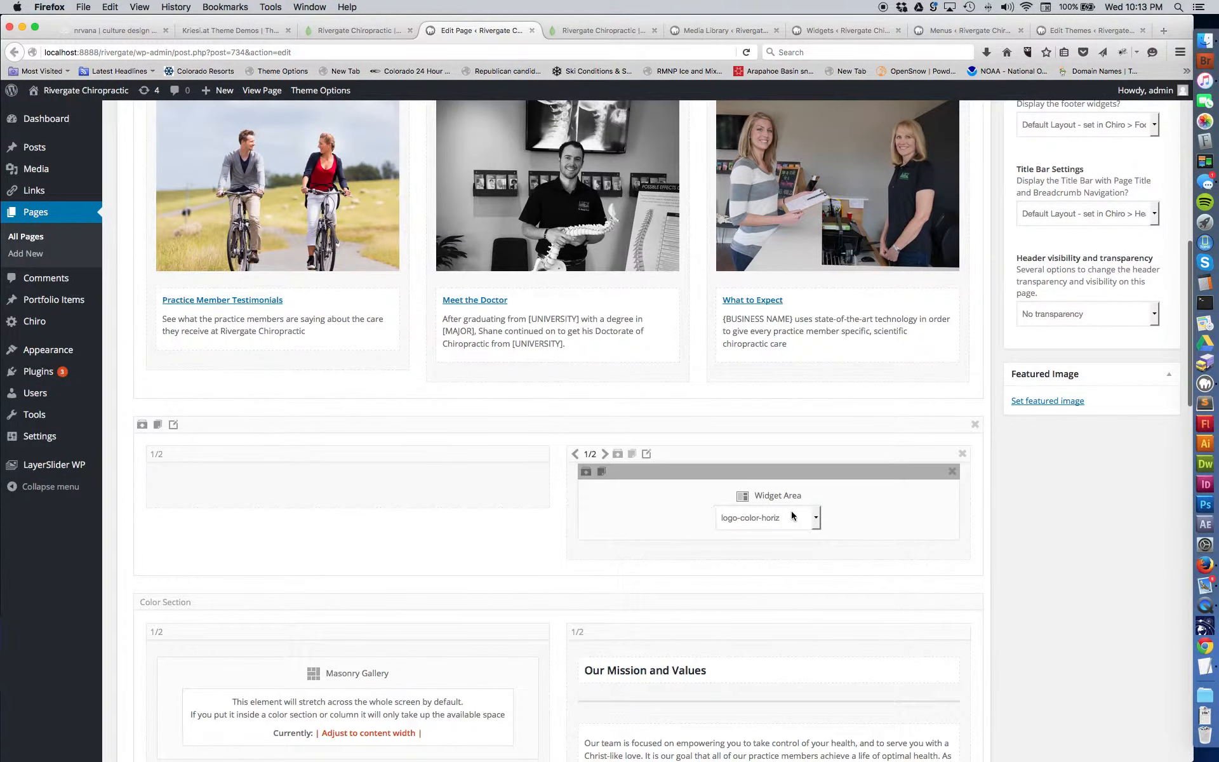
{"action": "scroll", "coordinate": [619, 249], "scroll_direction": "up", "scroll_amount": 10}
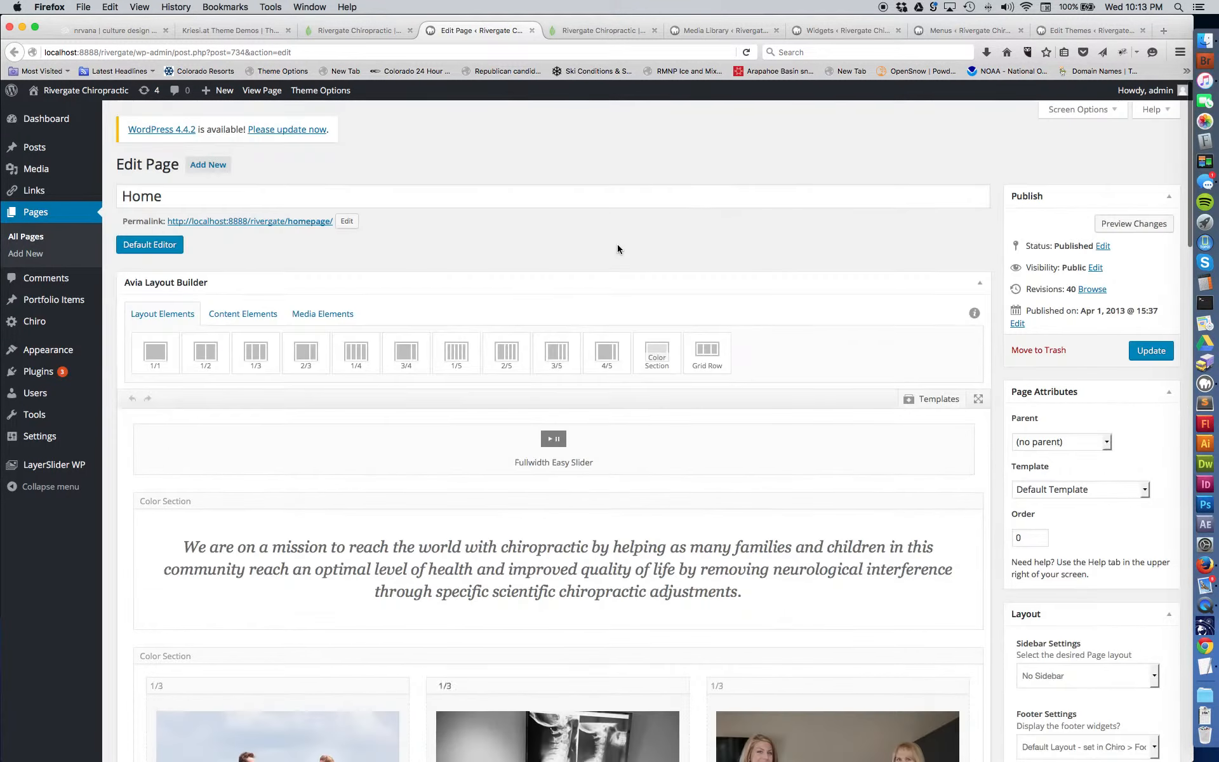
Add a Widget Area content element below the Fullwidth Easy Slider on the Home page and delete it again
{"action": "left_click", "coordinate": [256, 316]}
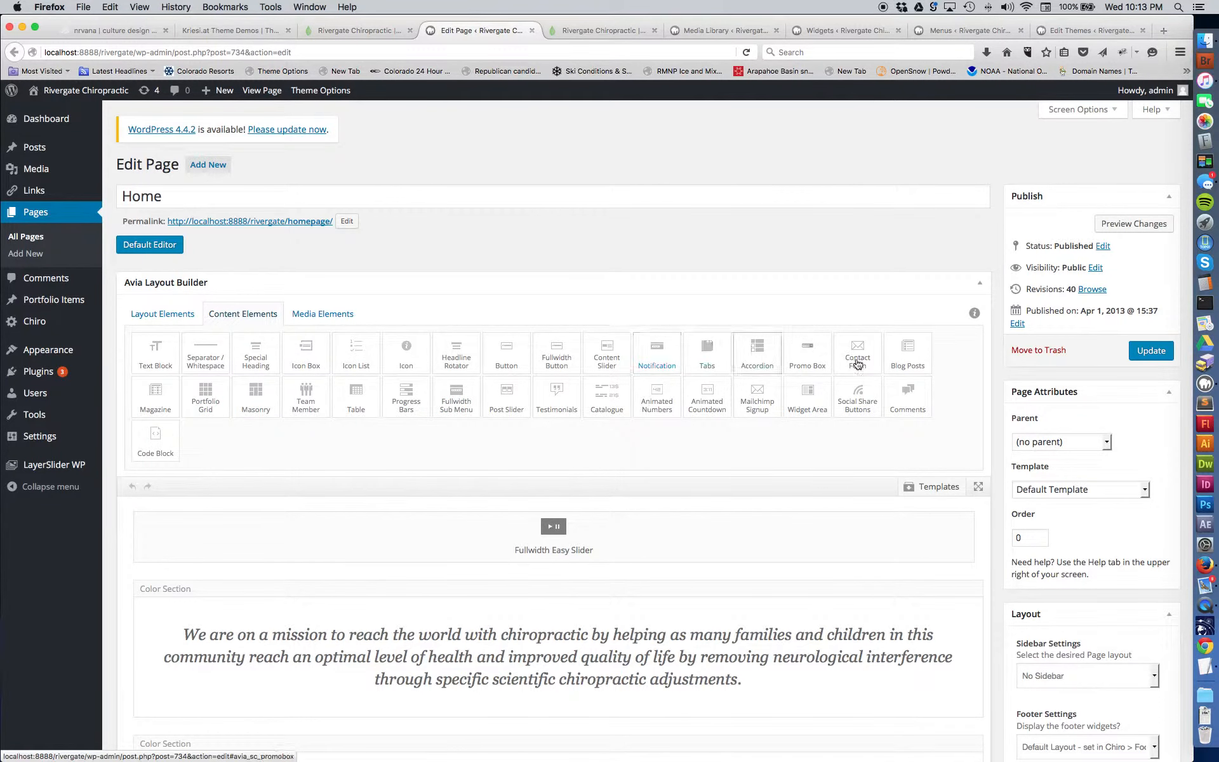
{"action": "left_click_drag", "start_coordinate": [808, 397], "coordinate": [809, 551]}
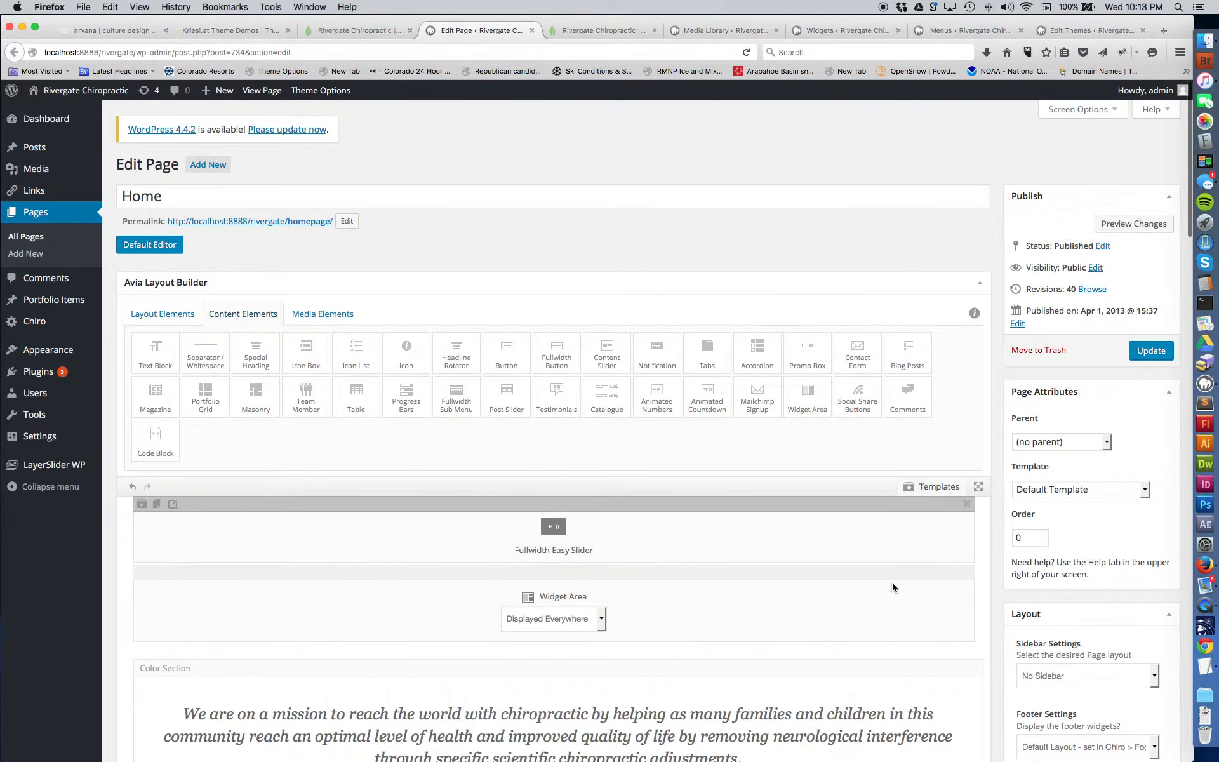
{"action": "left_click", "coordinate": [964, 570]}
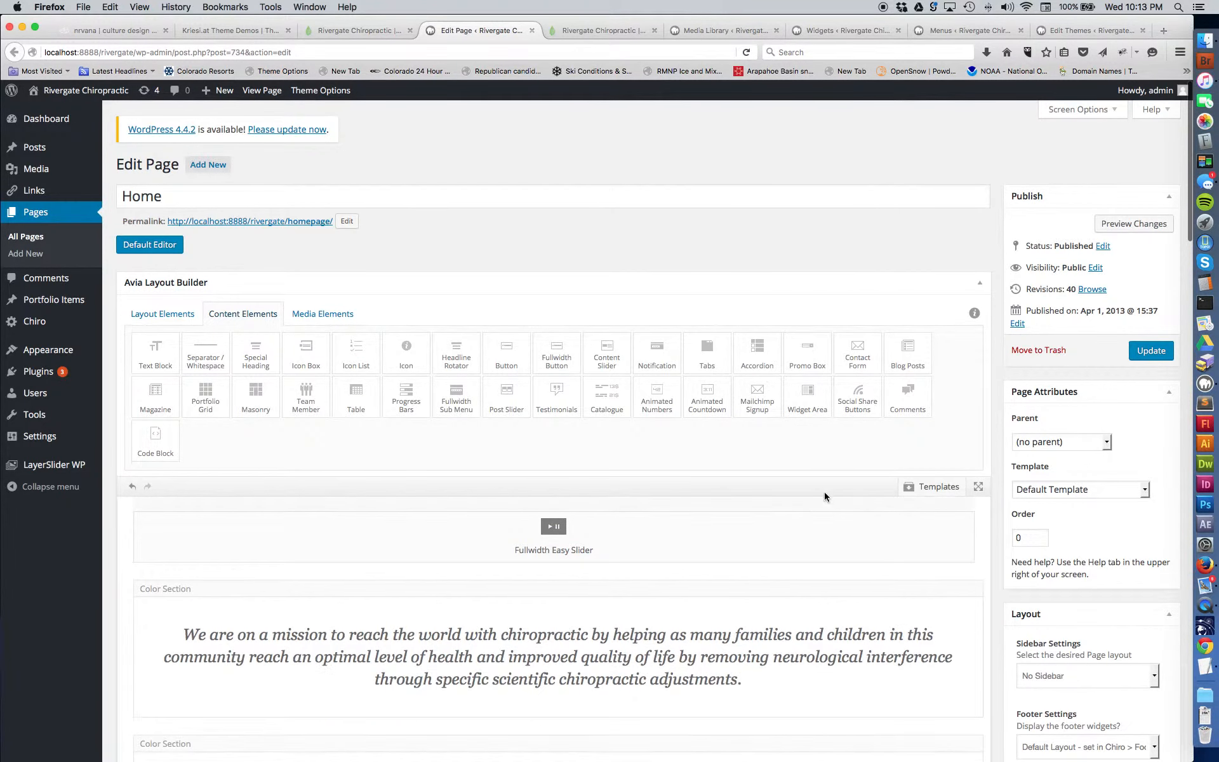
Check which widget areas the logo-color-horiz Widget Area element on the Home page can be assigned to
{"action": "scroll", "coordinate": [822, 506], "scroll_direction": "down", "scroll_amount": 20}
{"action": "scroll", "coordinate": [818, 499], "scroll_direction": "up", "scroll_amount": 15}
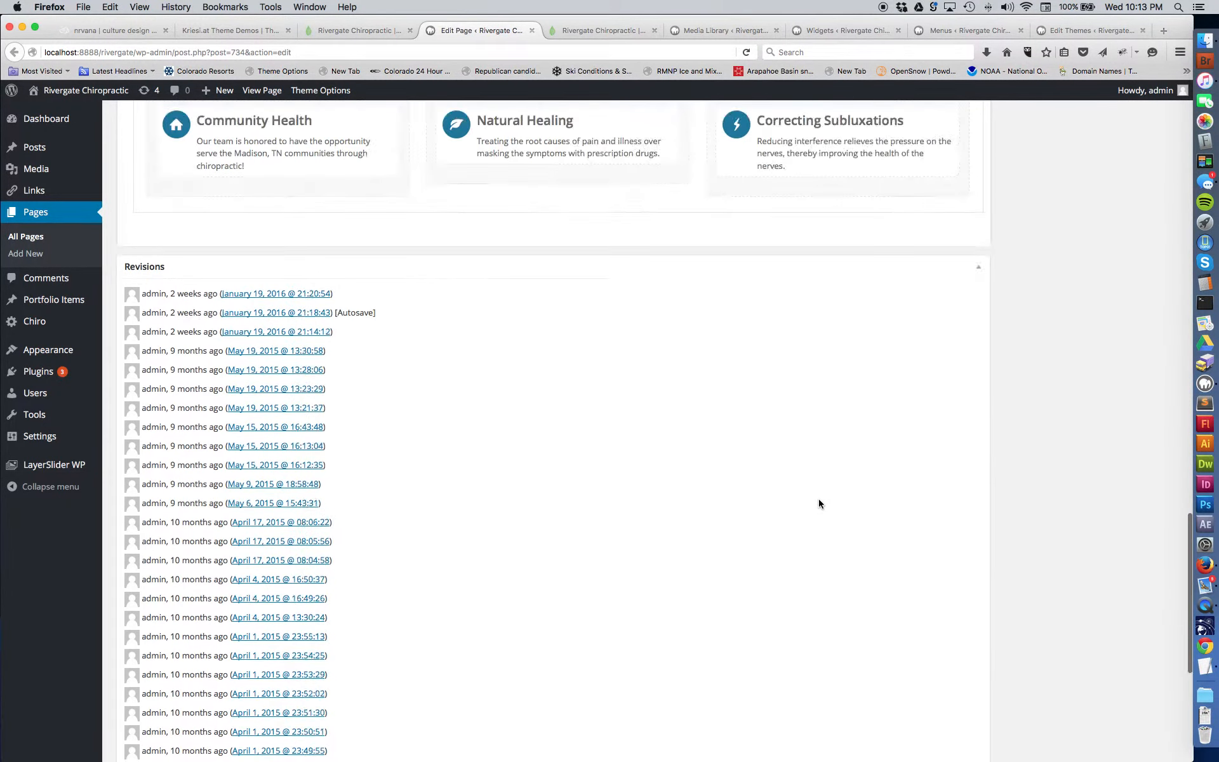
{"action": "scroll", "coordinate": [818, 502], "scroll_direction": "up", "scroll_amount": 3}
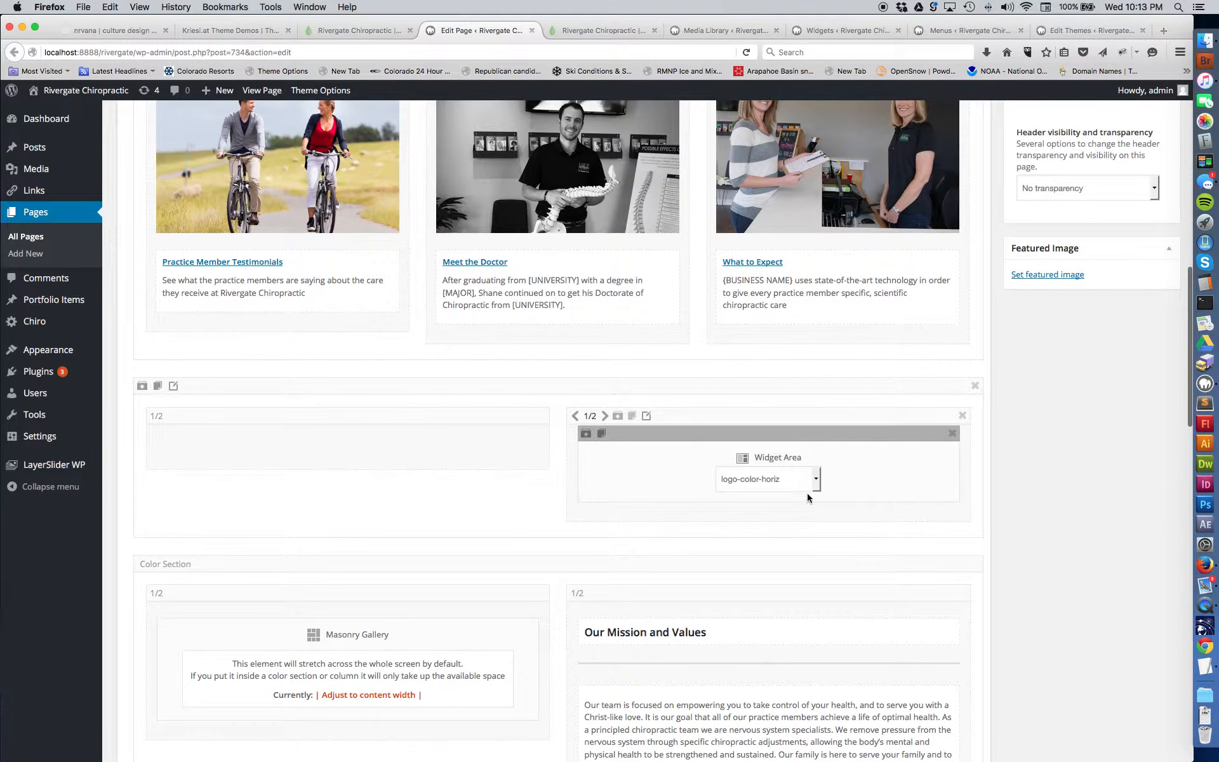
{"action": "left_click", "coordinate": [816, 480]}
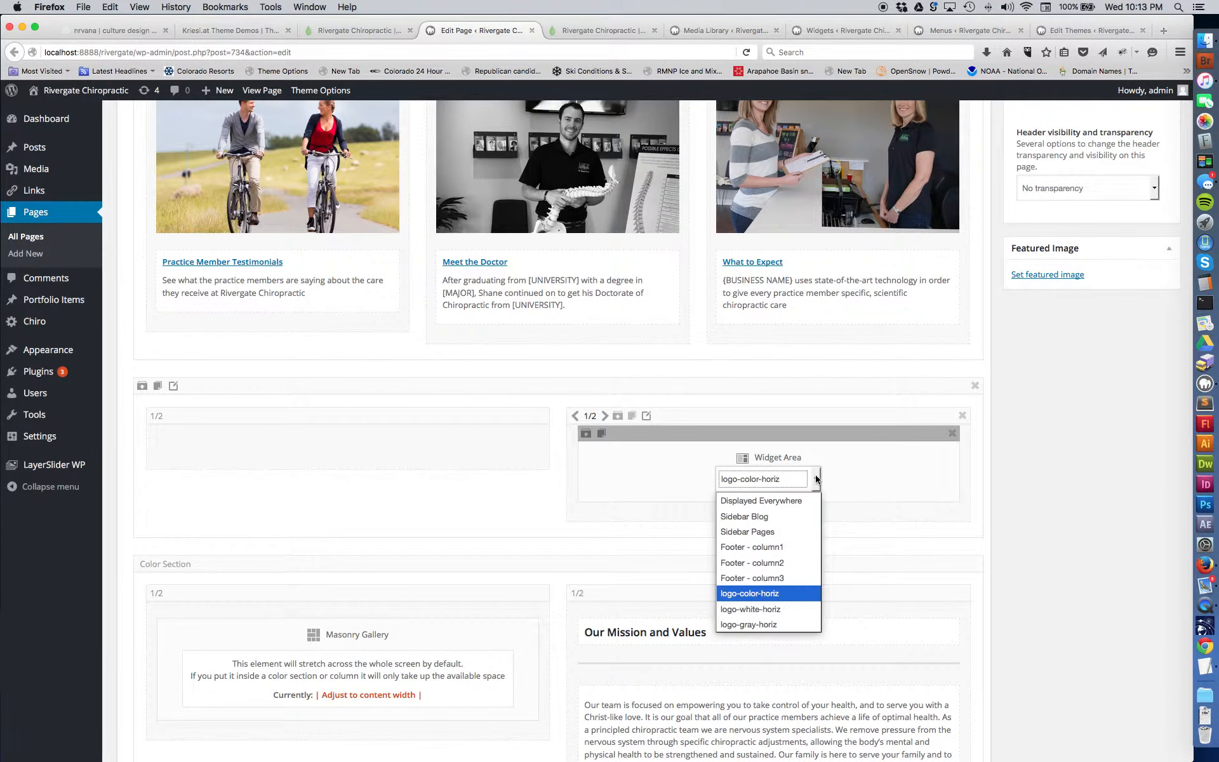
{"action": "left_click", "coordinate": [870, 475]}
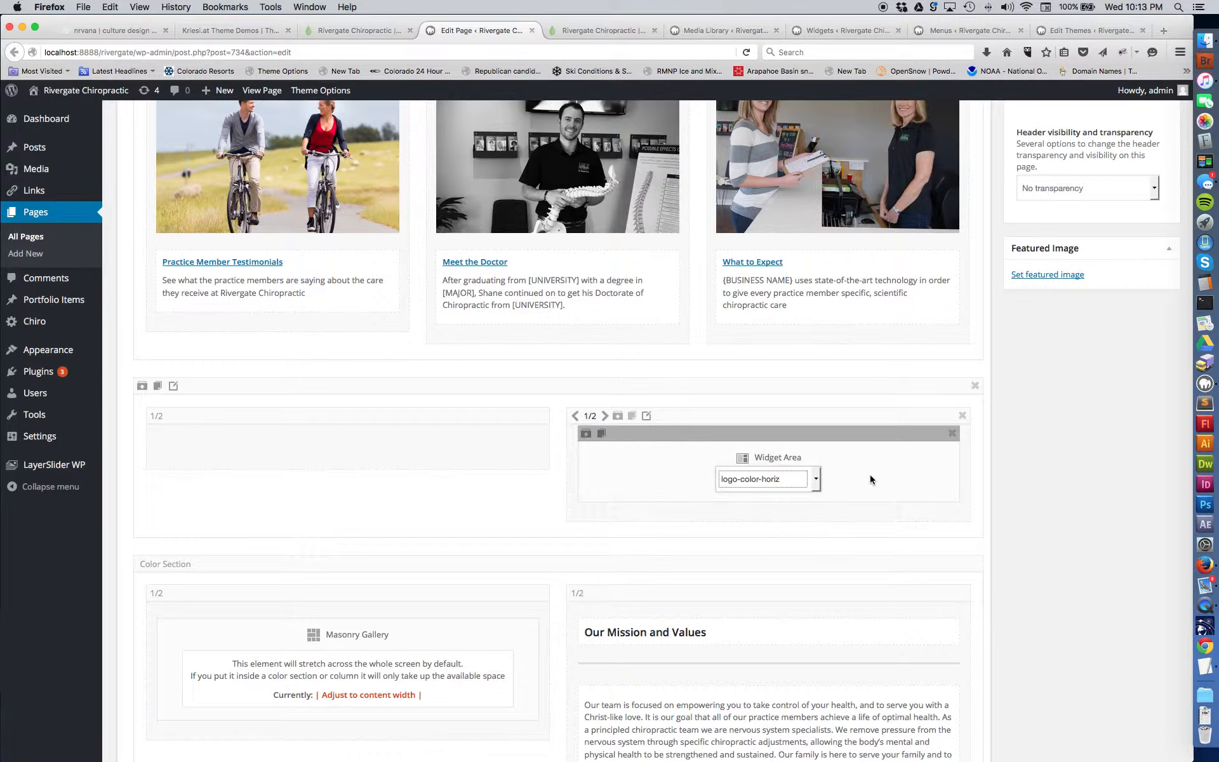
{"action": "scroll", "coordinate": [871, 475], "scroll_direction": "up", "scroll_amount": 10}
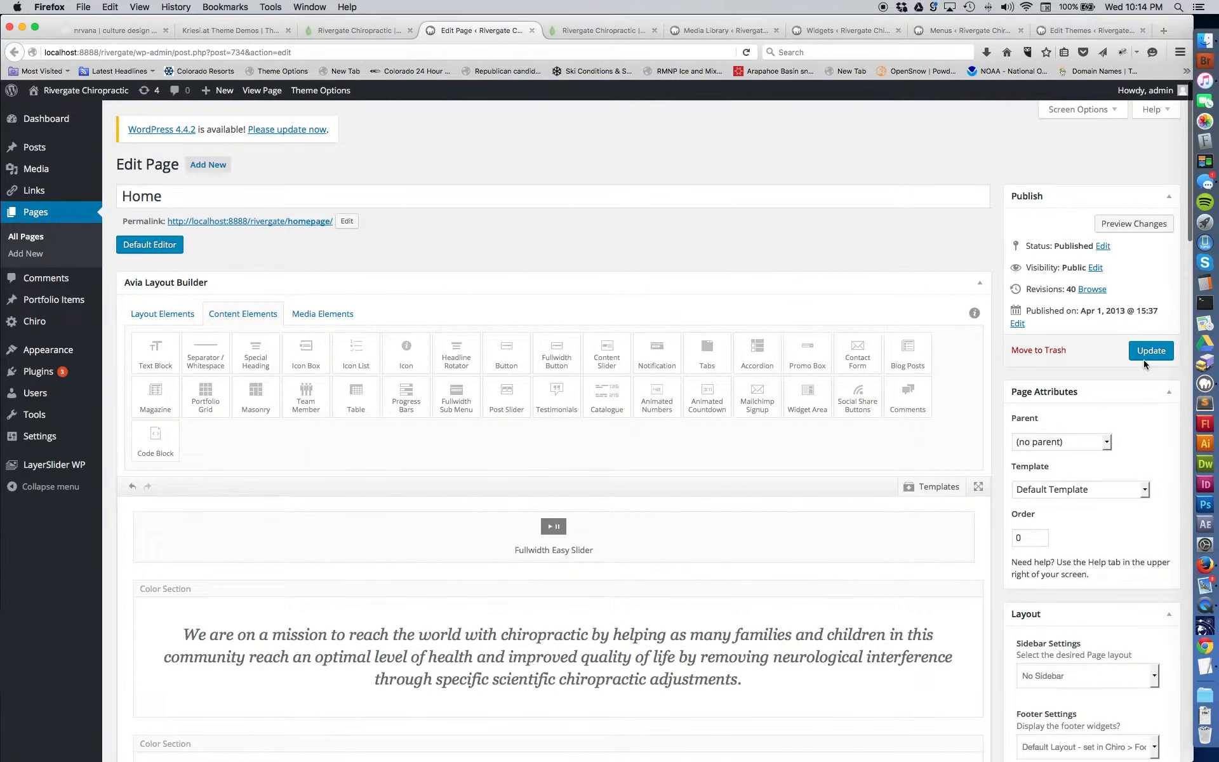
Return to the Widgets page and review the available widgets, from Archives and Chiro Combo Widget to Tag Cloud and Text
{"action": "left_click", "coordinate": [852, 32]}
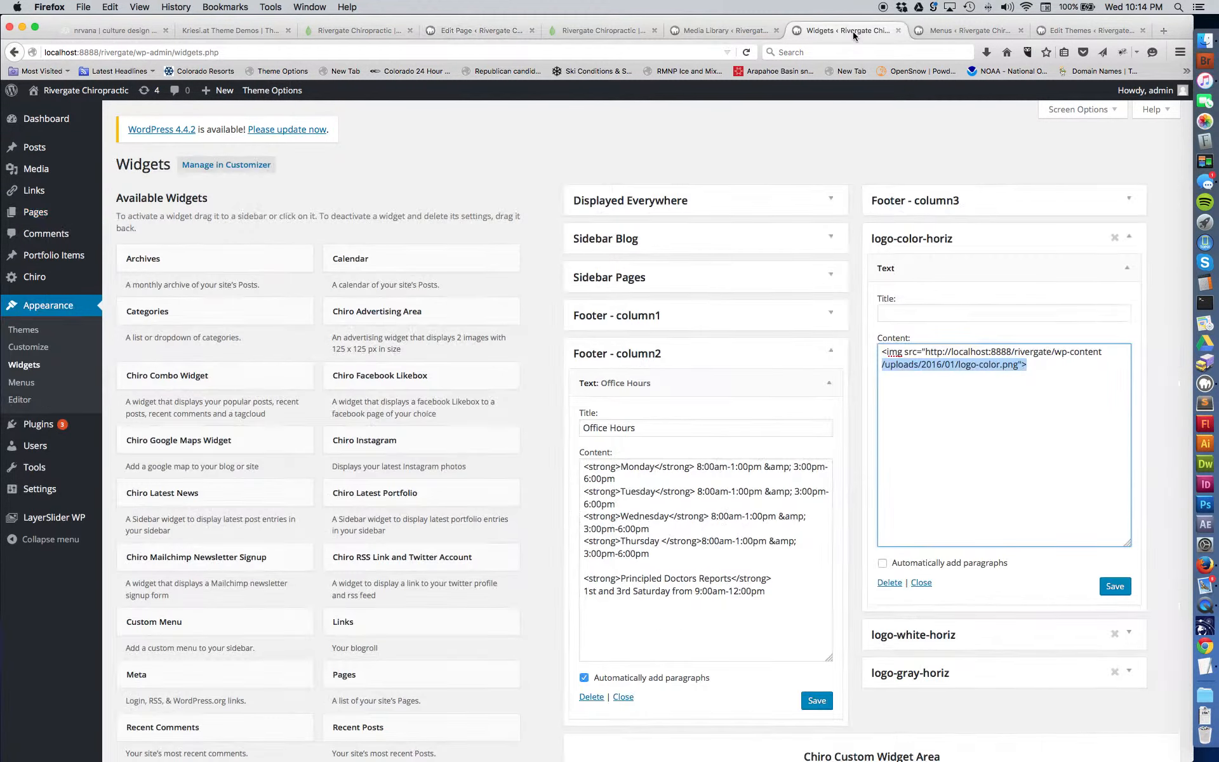
{"action": "scroll", "coordinate": [293, 461], "scroll_direction": "down", "scroll_amount": 3}
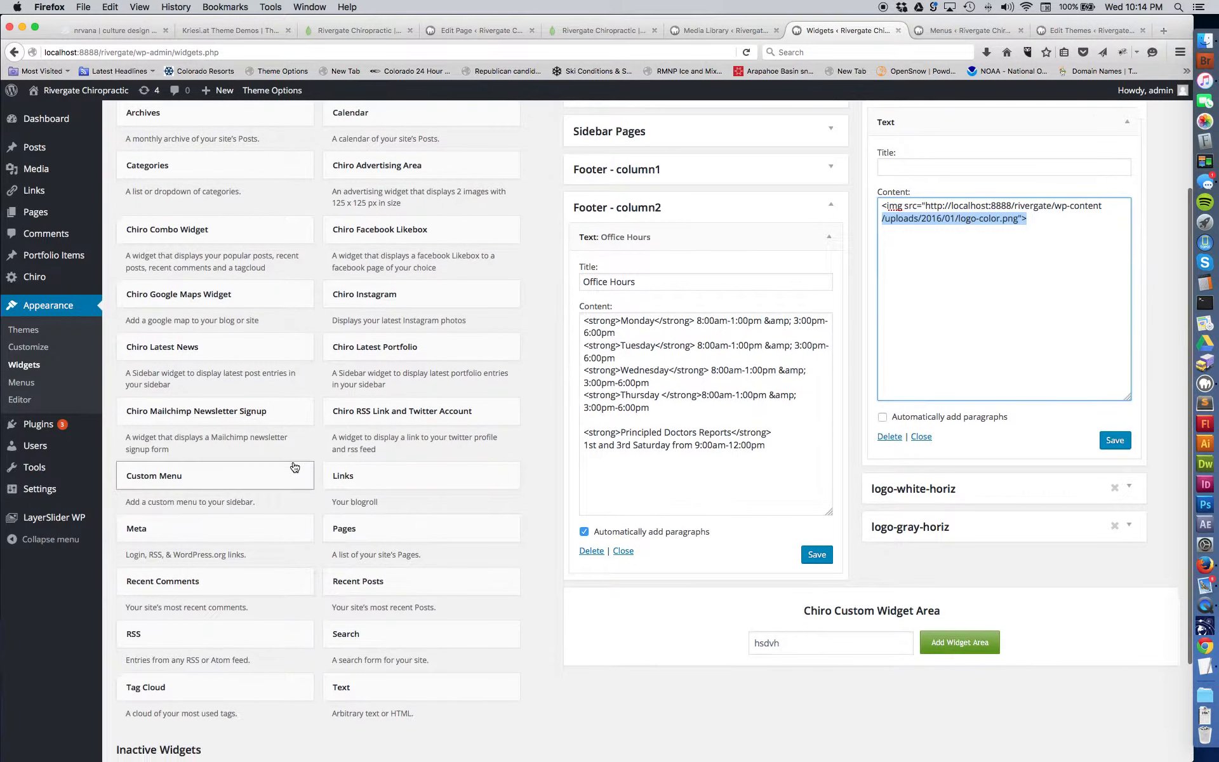
{"action": "scroll", "coordinate": [294, 468], "scroll_direction": "up", "scroll_amount": 2}
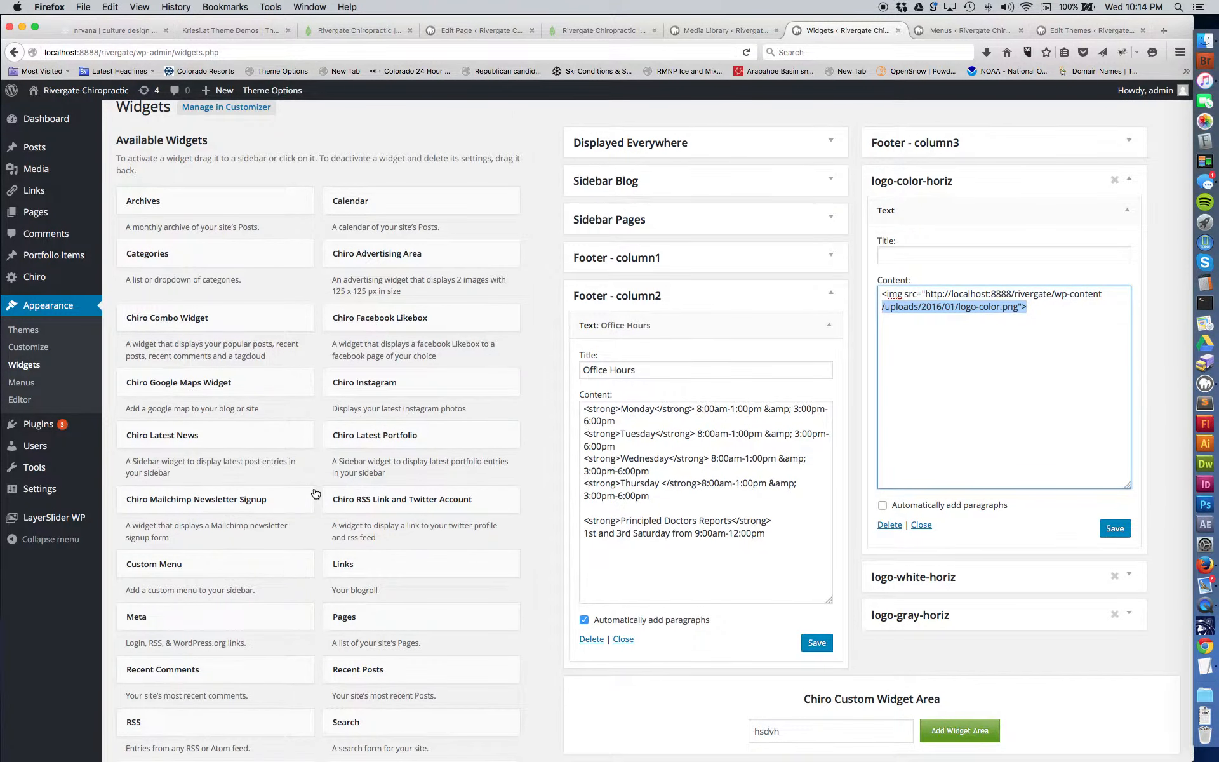
{"action": "scroll", "coordinate": [314, 494], "scroll_direction": "down", "scroll_amount": 2}
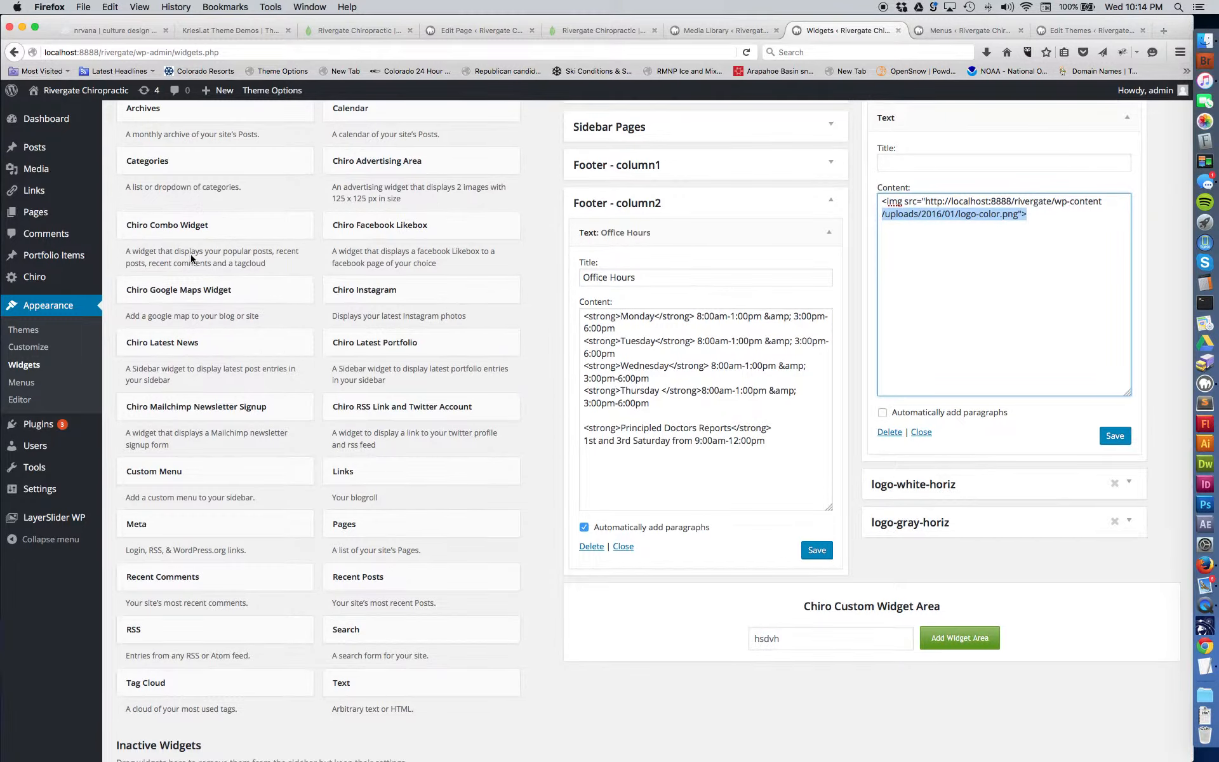
{"action": "scroll", "coordinate": [191, 267], "scroll_direction": "up", "scroll_amount": 1}
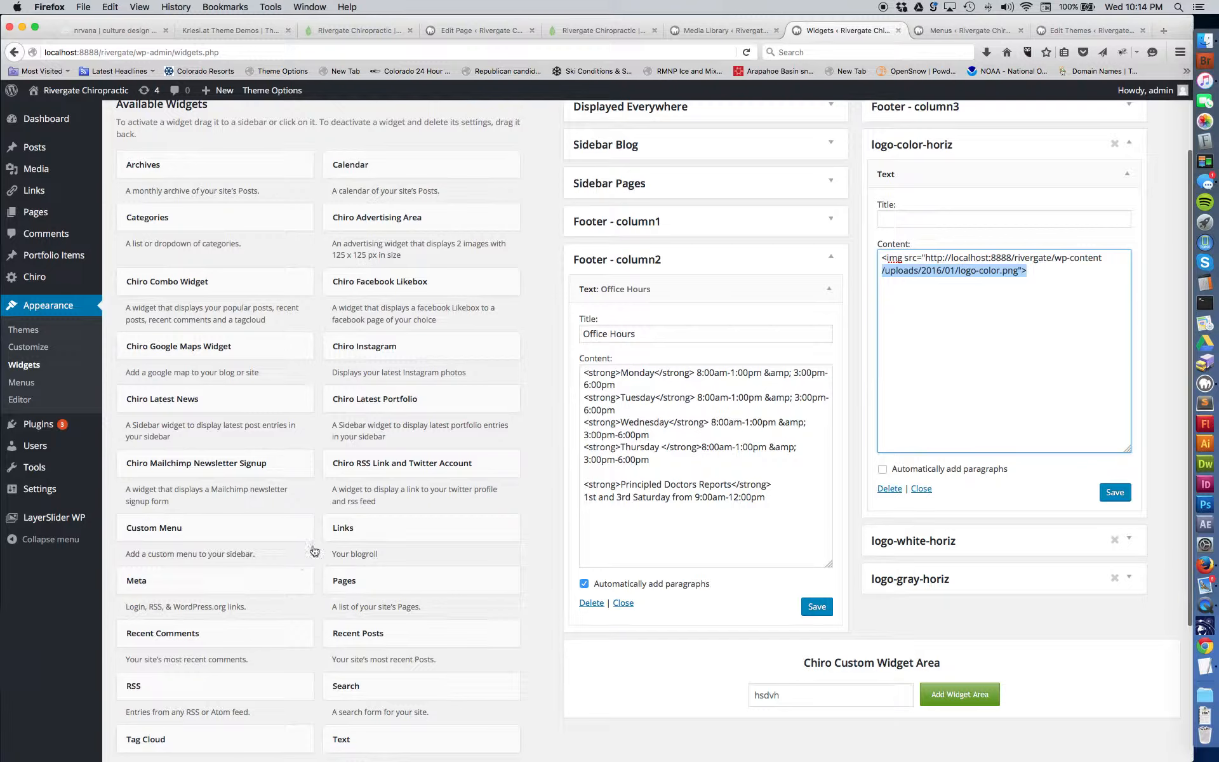
{"action": "scroll", "coordinate": [231, 325], "scroll_direction": "up", "scroll_amount": 3}
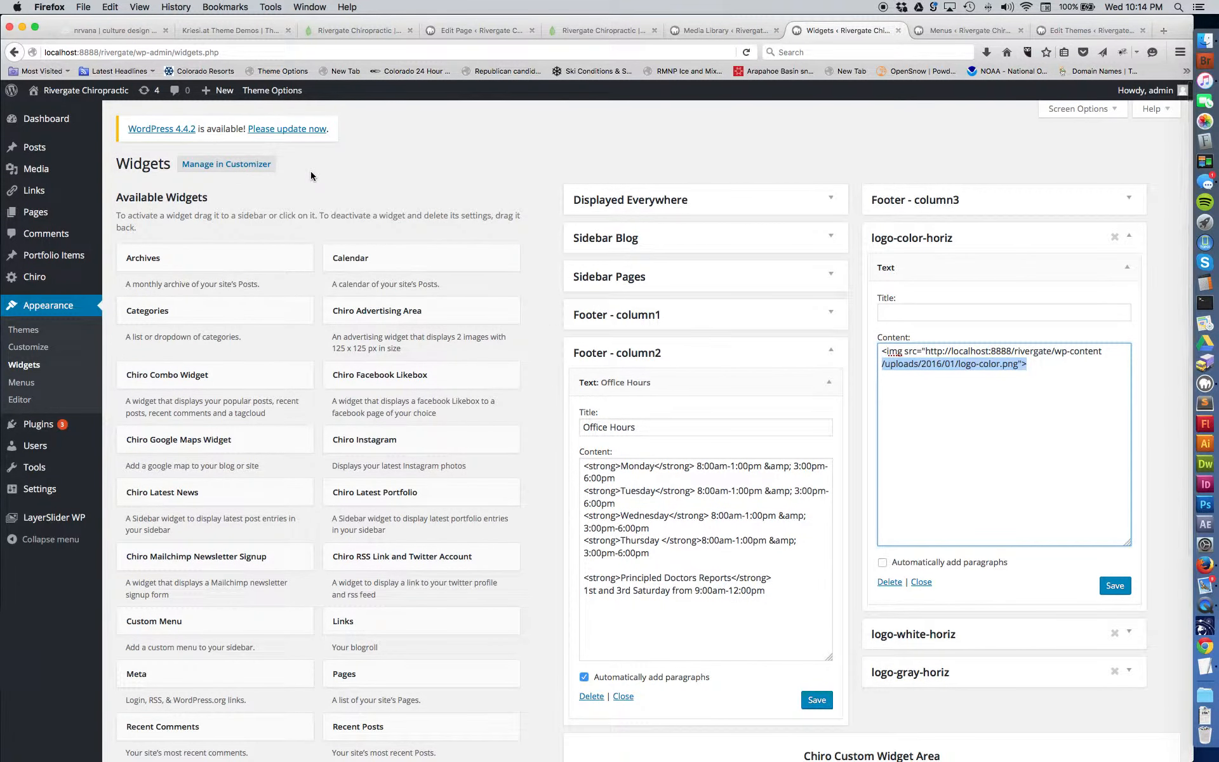
Leave the Home page editor without saving its changes and open the list of all pages
{"action": "left_click", "coordinate": [945, 32]}
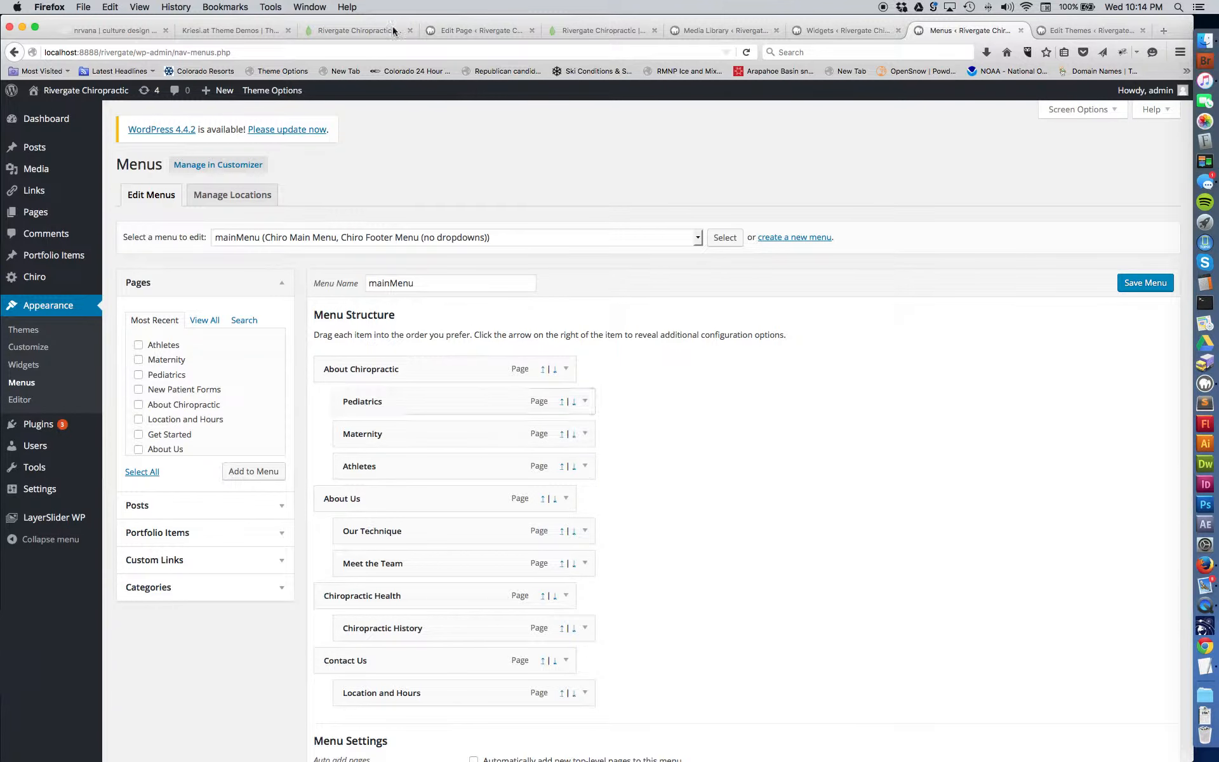
{"action": "left_click", "coordinate": [489, 31]}
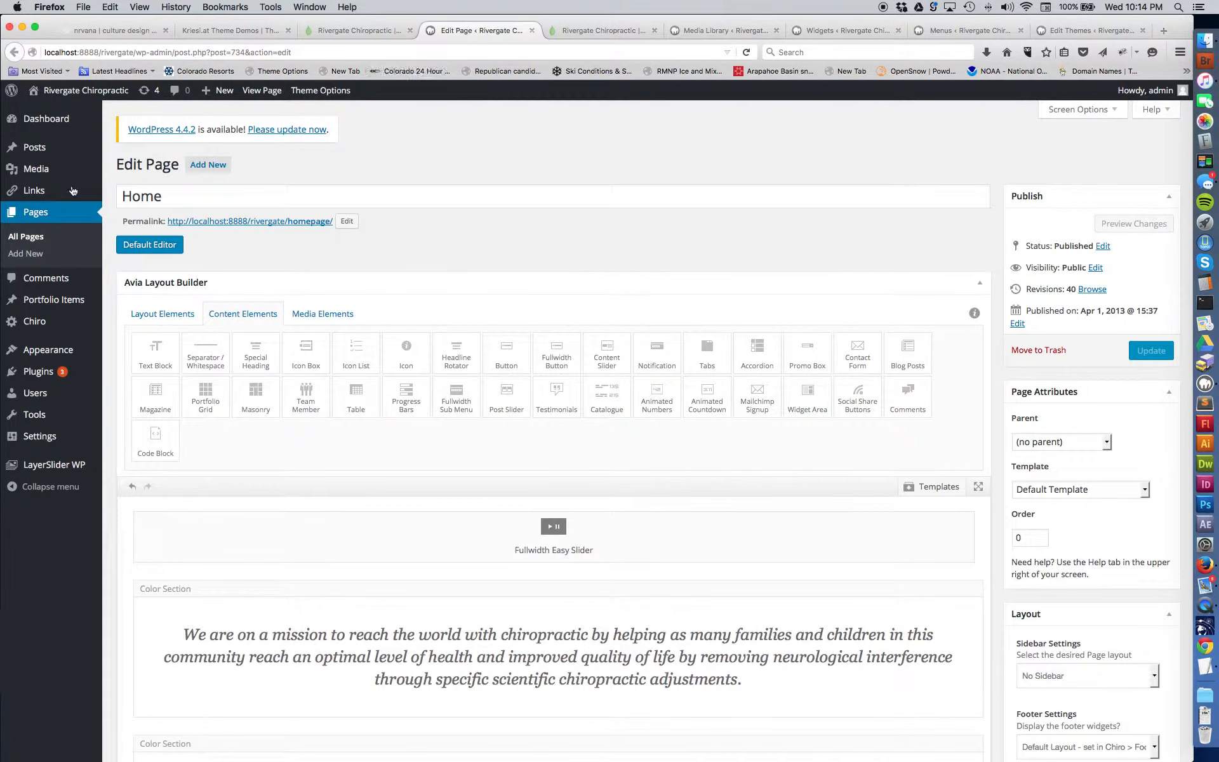
{"action": "left_click", "coordinate": [20, 219]}
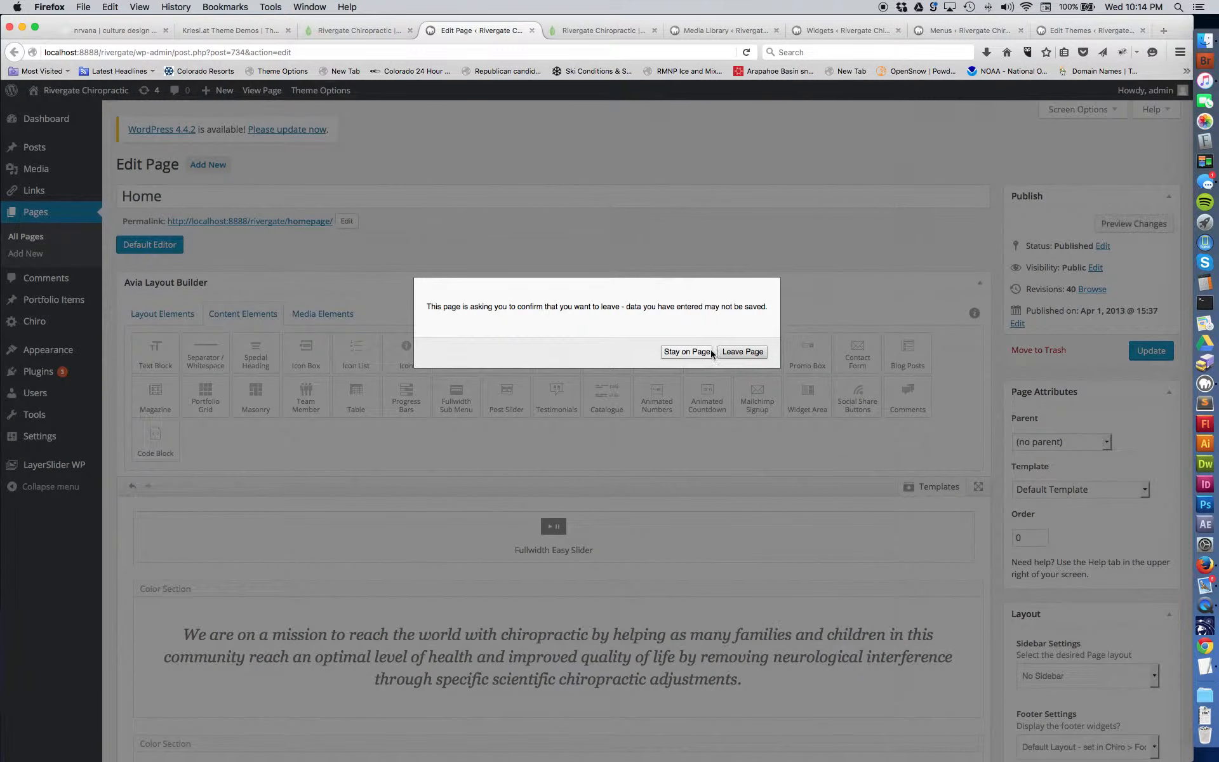
{"action": "left_click", "coordinate": [742, 353]}
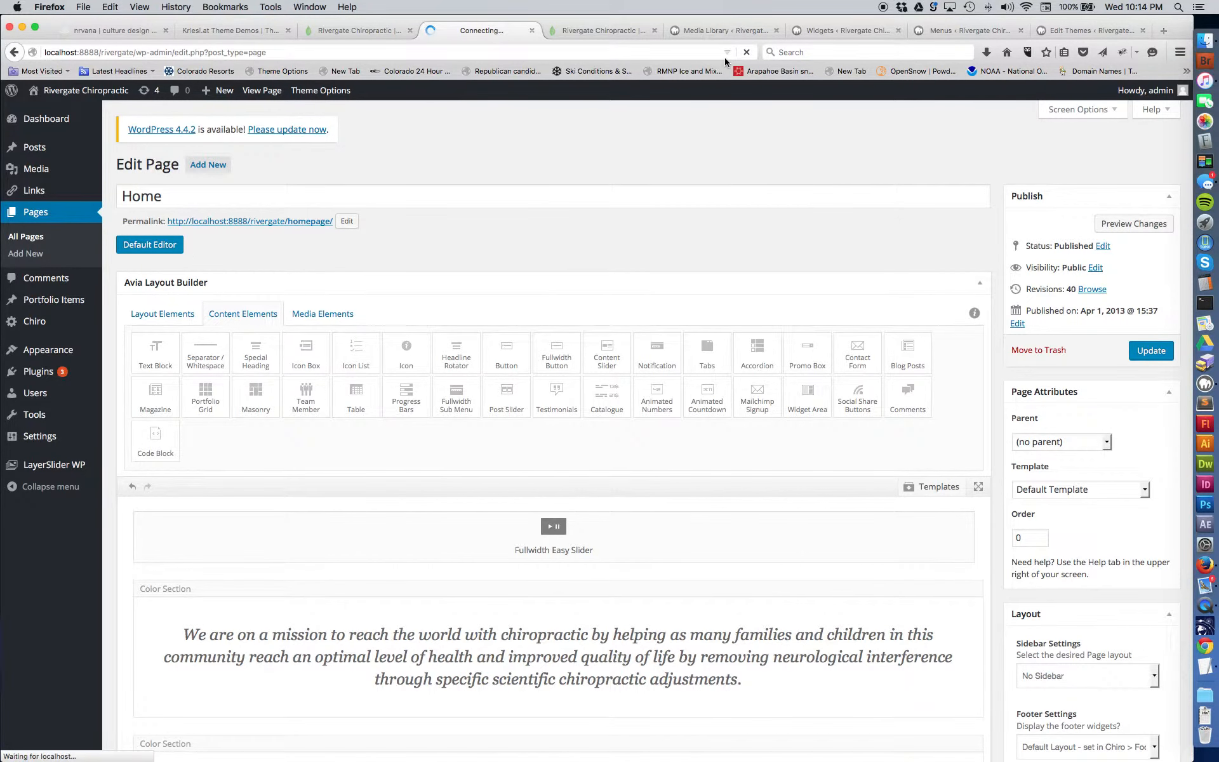
Examine mainMenu's structure and theme locations, and compare them with the header dropdowns and footer menu on the site's front page
{"action": "left_click", "coordinate": [934, 33]}
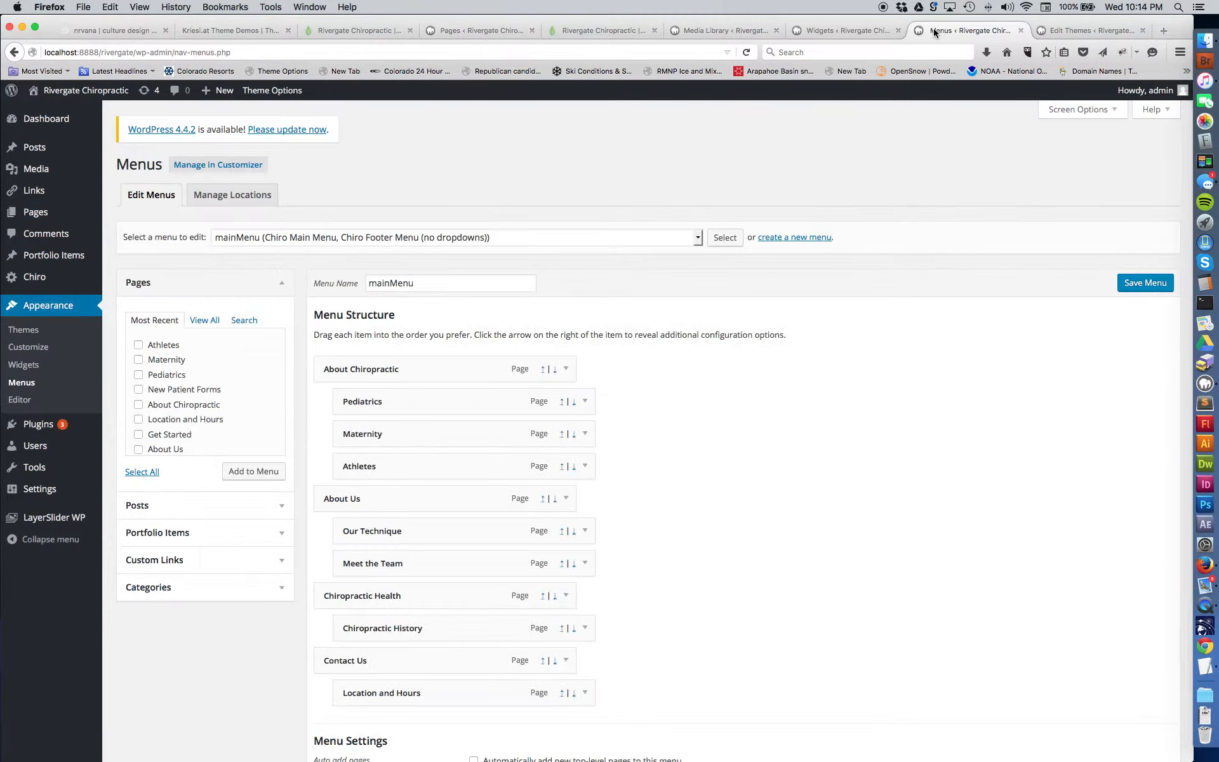
{"action": "scroll", "coordinate": [565, 424], "scroll_direction": "down", "scroll_amount": 3}
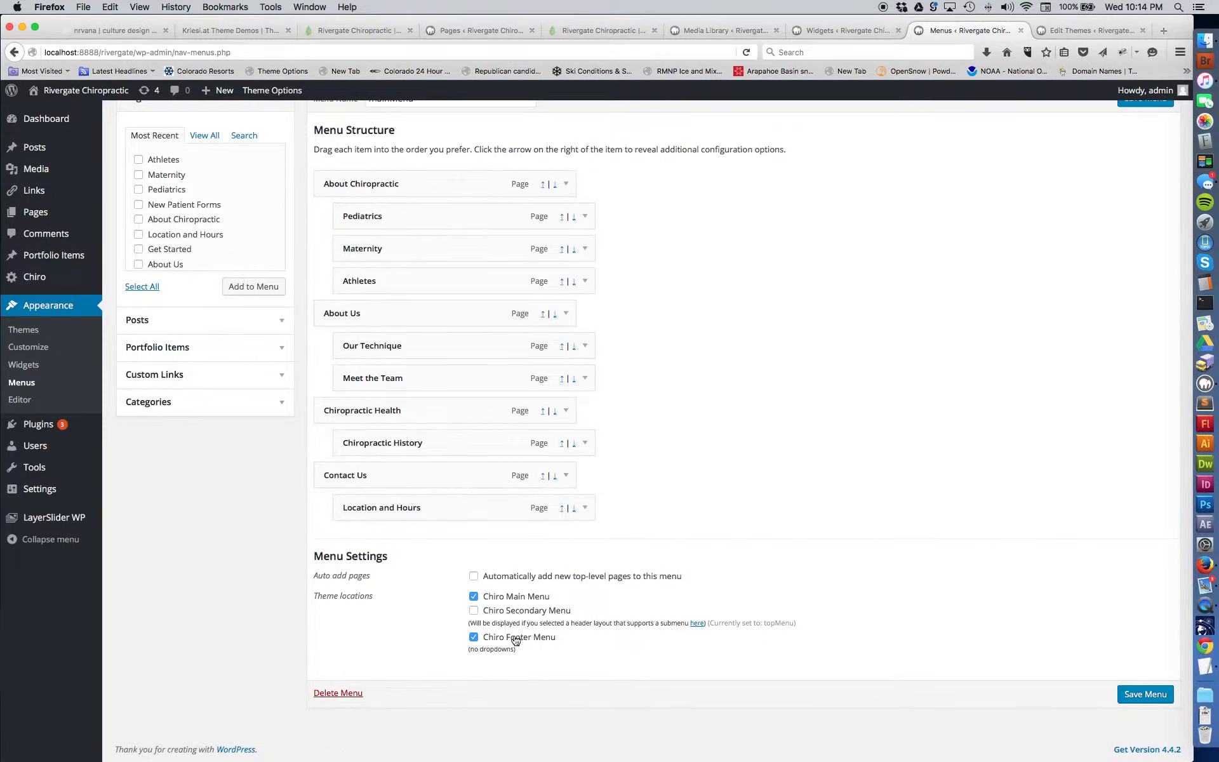
{"action": "left_click", "coordinate": [349, 31]}
{"action": "scroll", "coordinate": [703, 159], "scroll_direction": "up", "scroll_amount": 10}
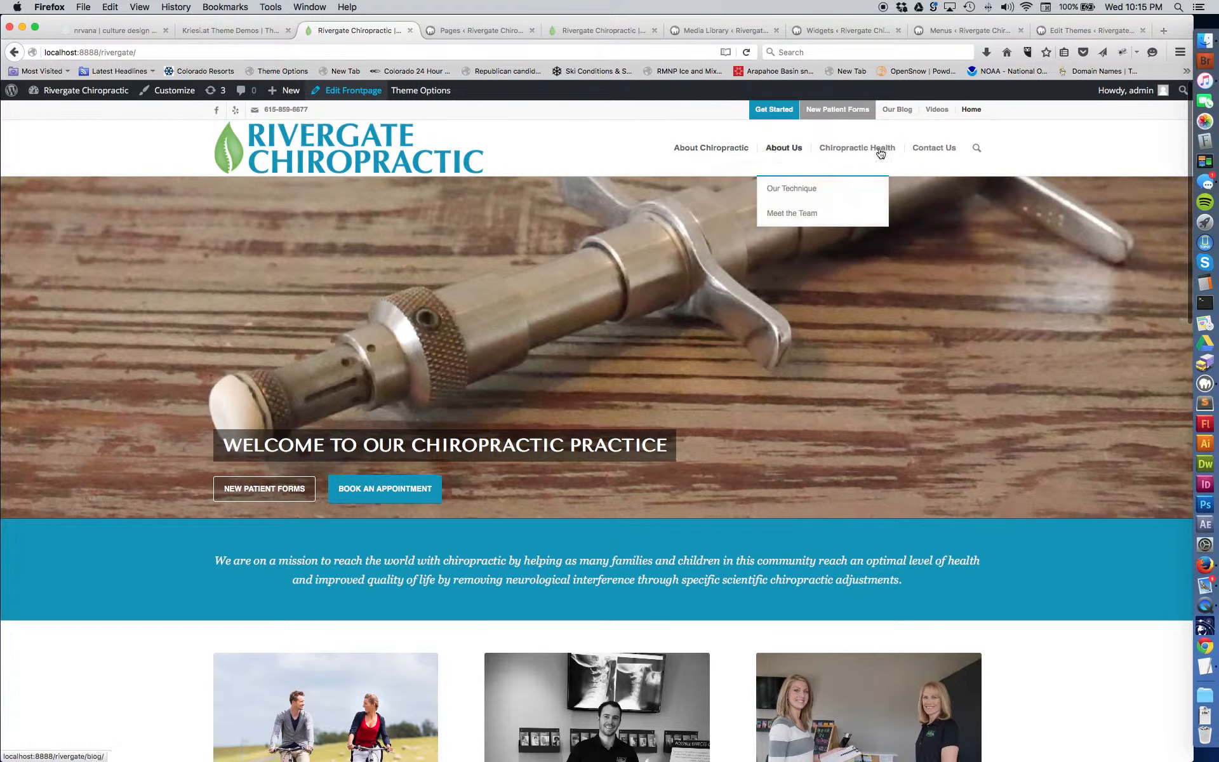
{"action": "scroll", "coordinate": [718, 235], "scroll_direction": "down", "scroll_amount": 3}
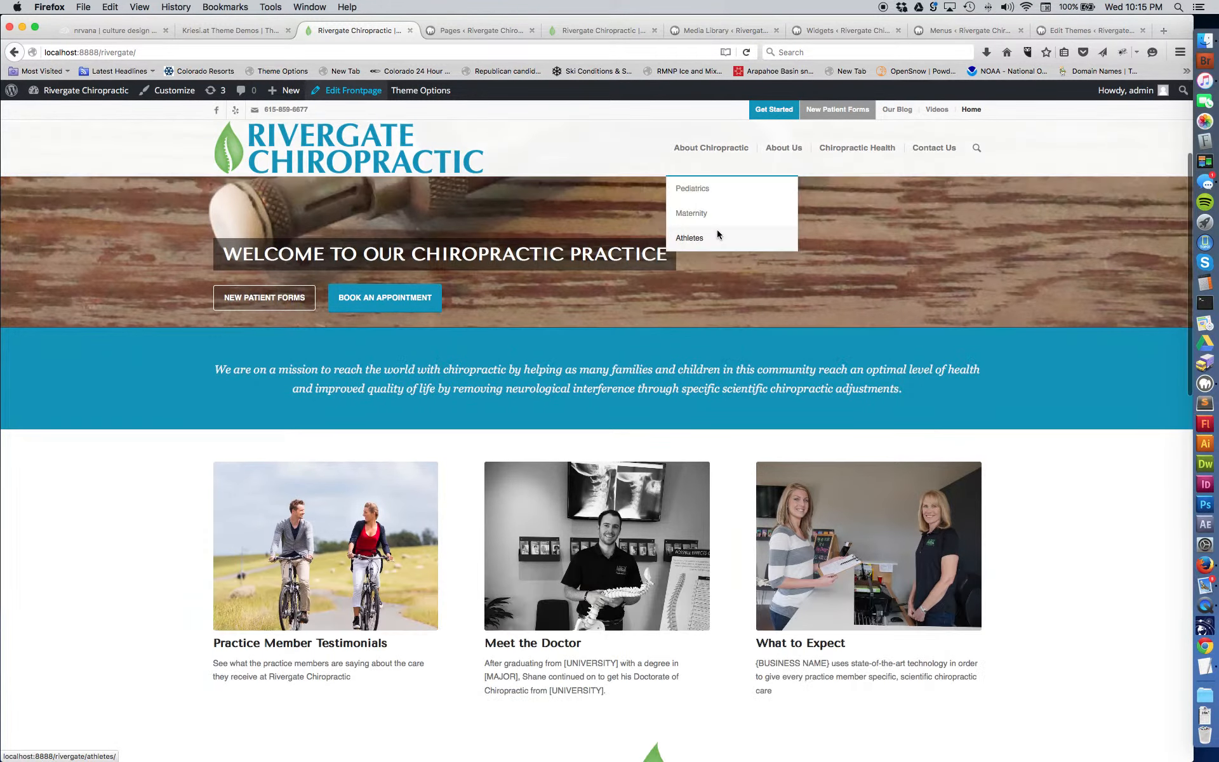
{"action": "scroll", "coordinate": [718, 233], "scroll_direction": "down", "scroll_amount": 15}
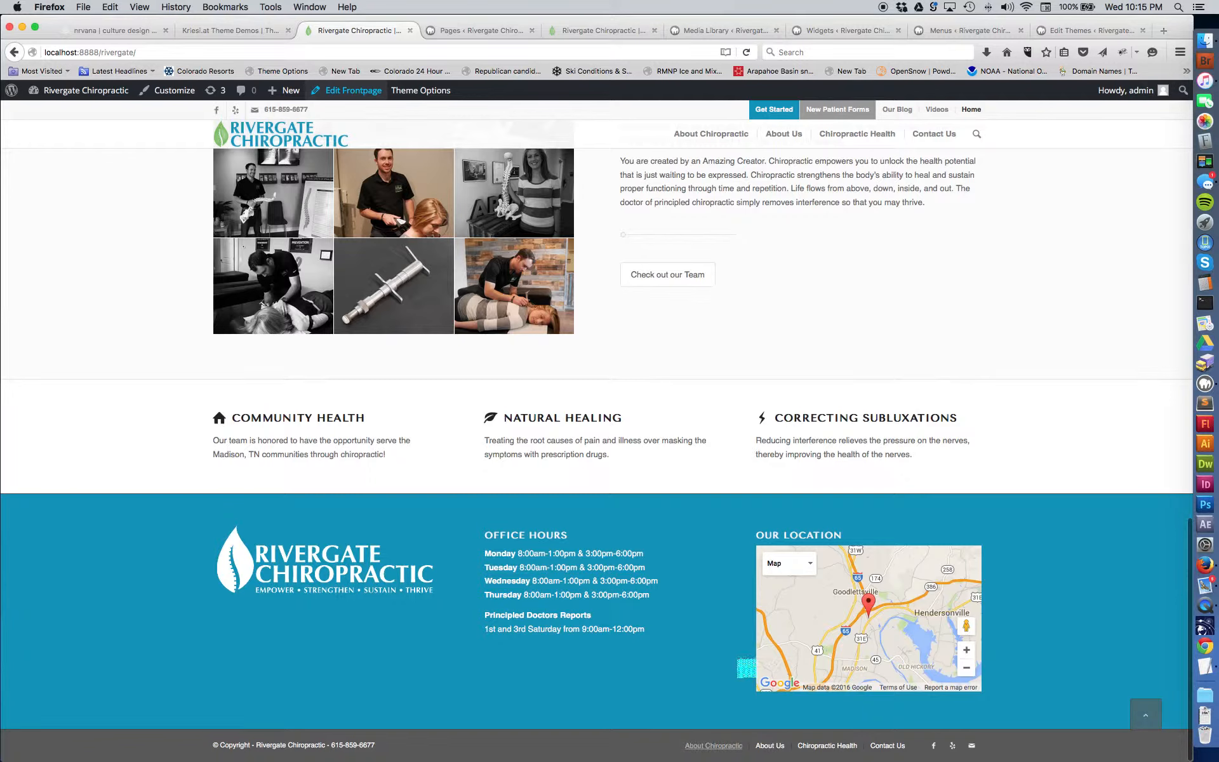
Load literacypro.com in place of the Edit Themes page
{"action": "left_click", "coordinate": [1094, 36]}
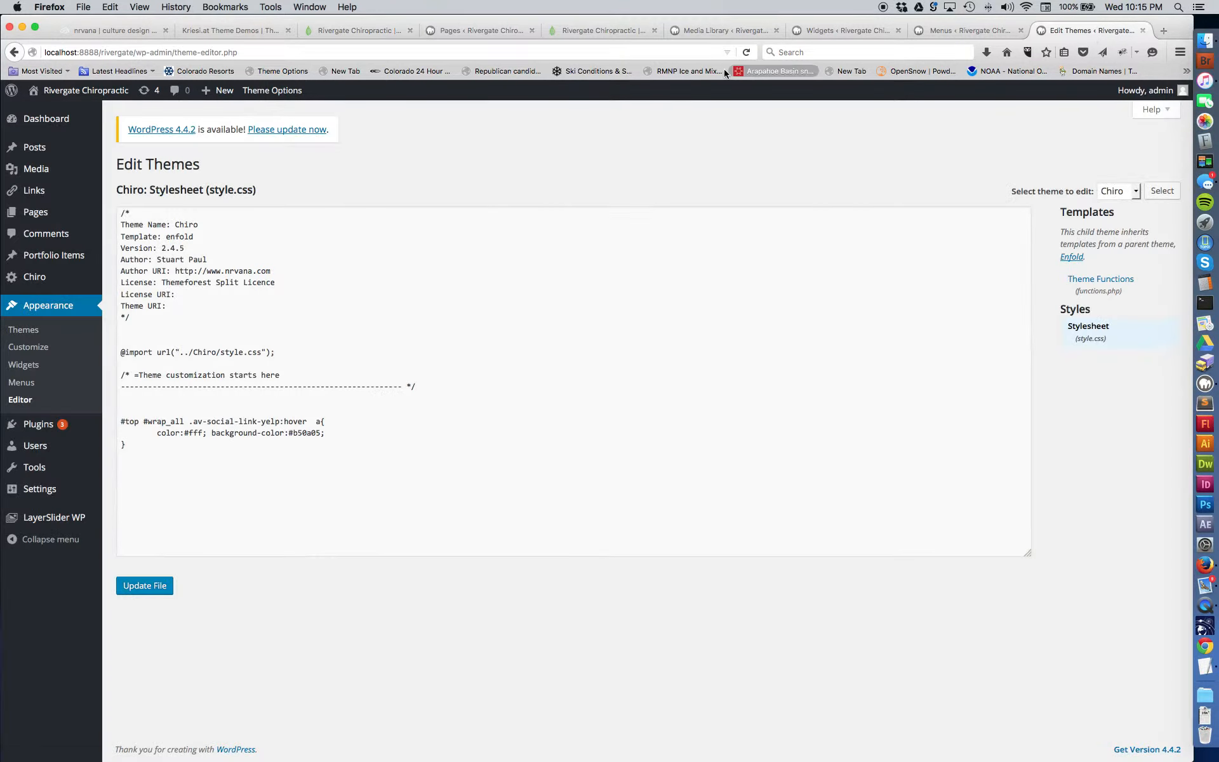
{"action": "left_click", "coordinate": [665, 52]}
{"action": "type", "text": "literacypro.com/"}
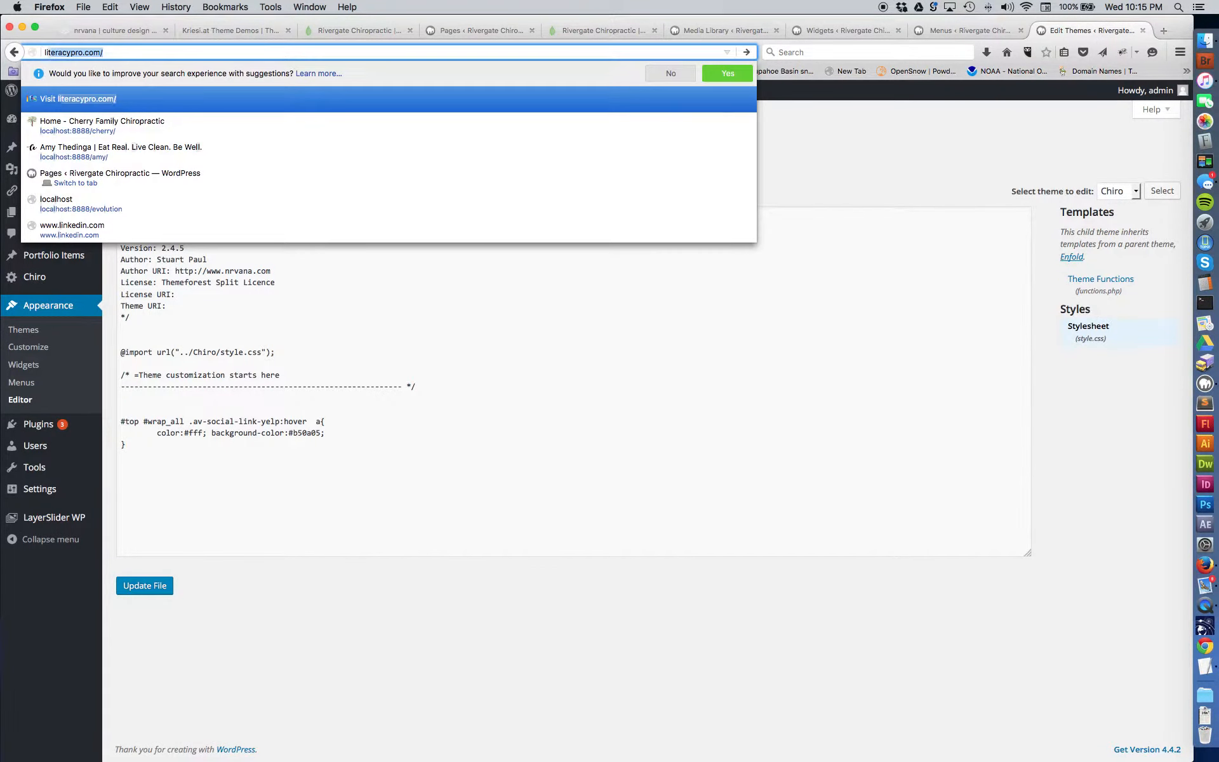
{"action": "key", "text": "Return"}
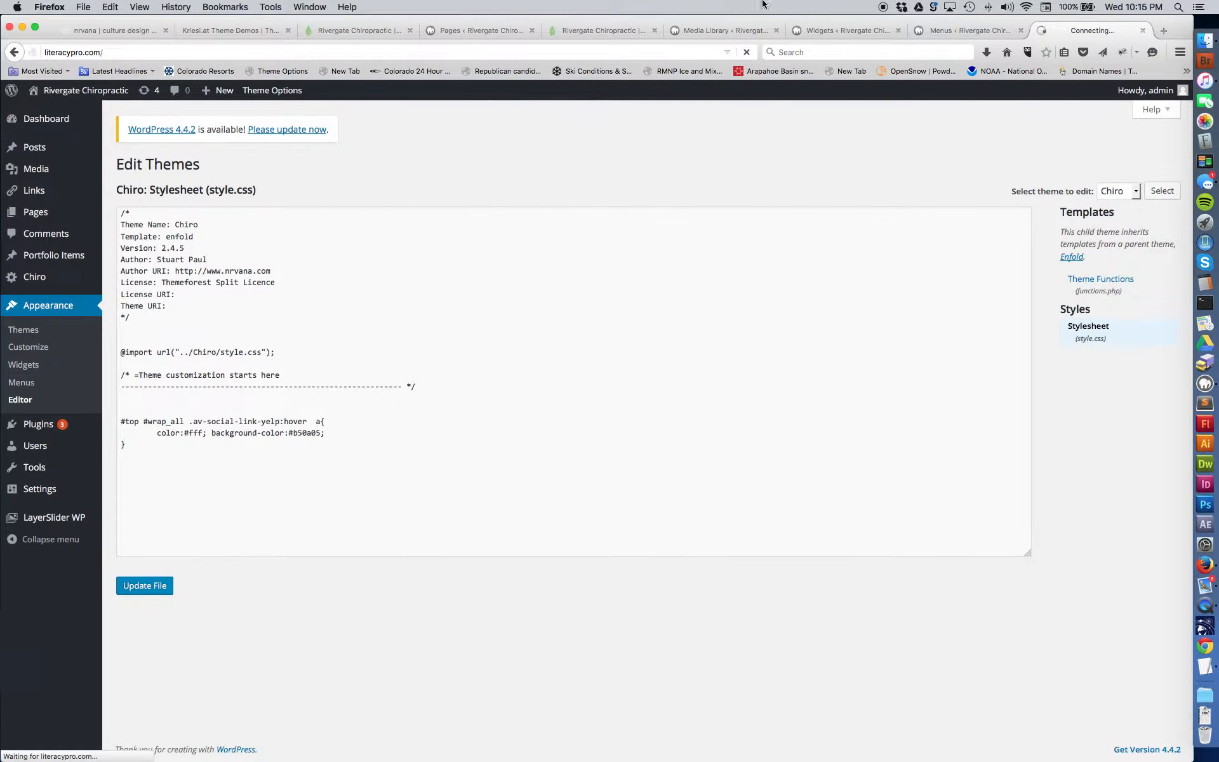
Return to the Menus page and check which menus are available to edit, keeping mainMenu selected
{"action": "left_click", "coordinate": [954, 33]}
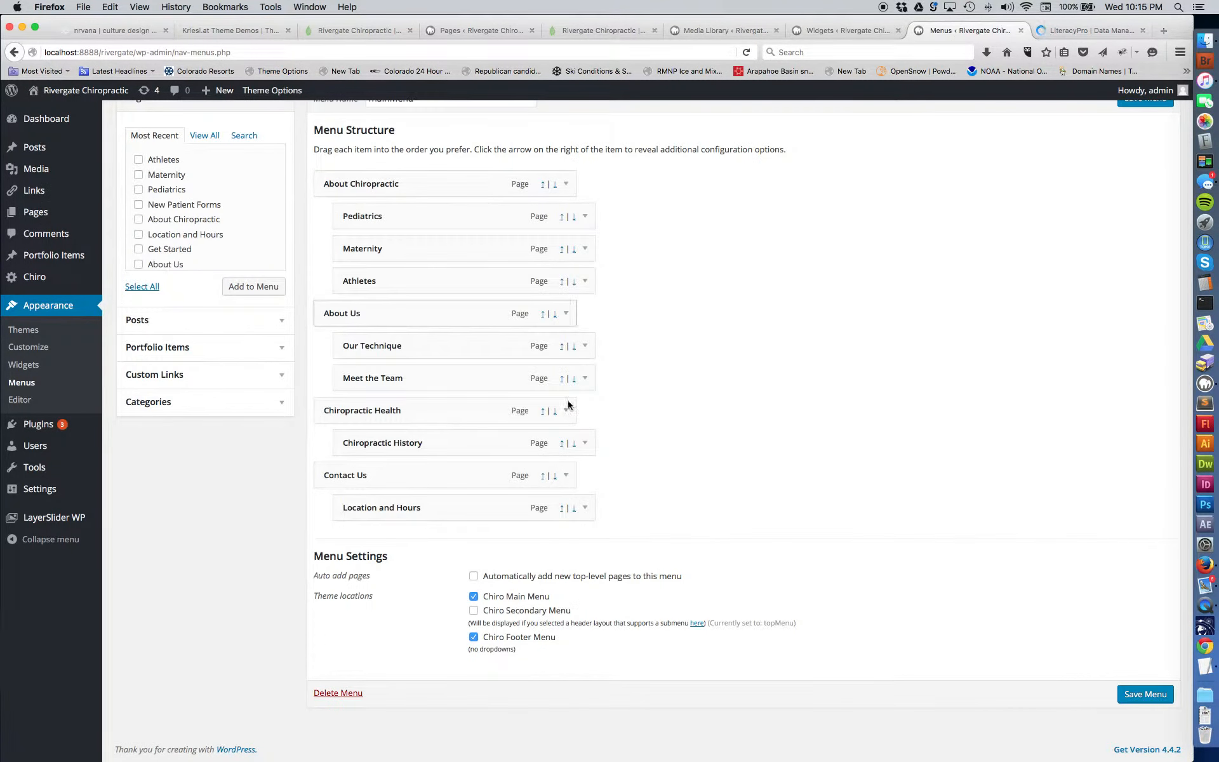
{"action": "scroll", "coordinate": [593, 432], "scroll_direction": "up", "scroll_amount": 3}
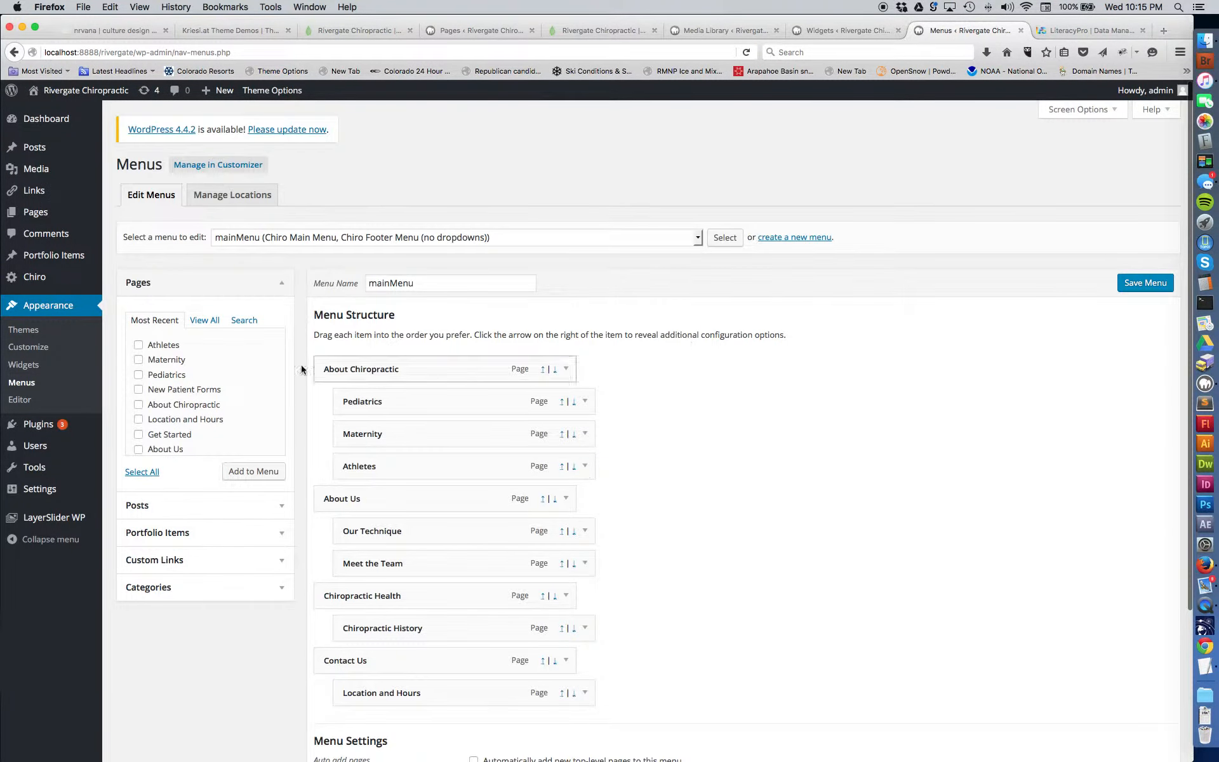
{"action": "left_click", "coordinate": [270, 238]}
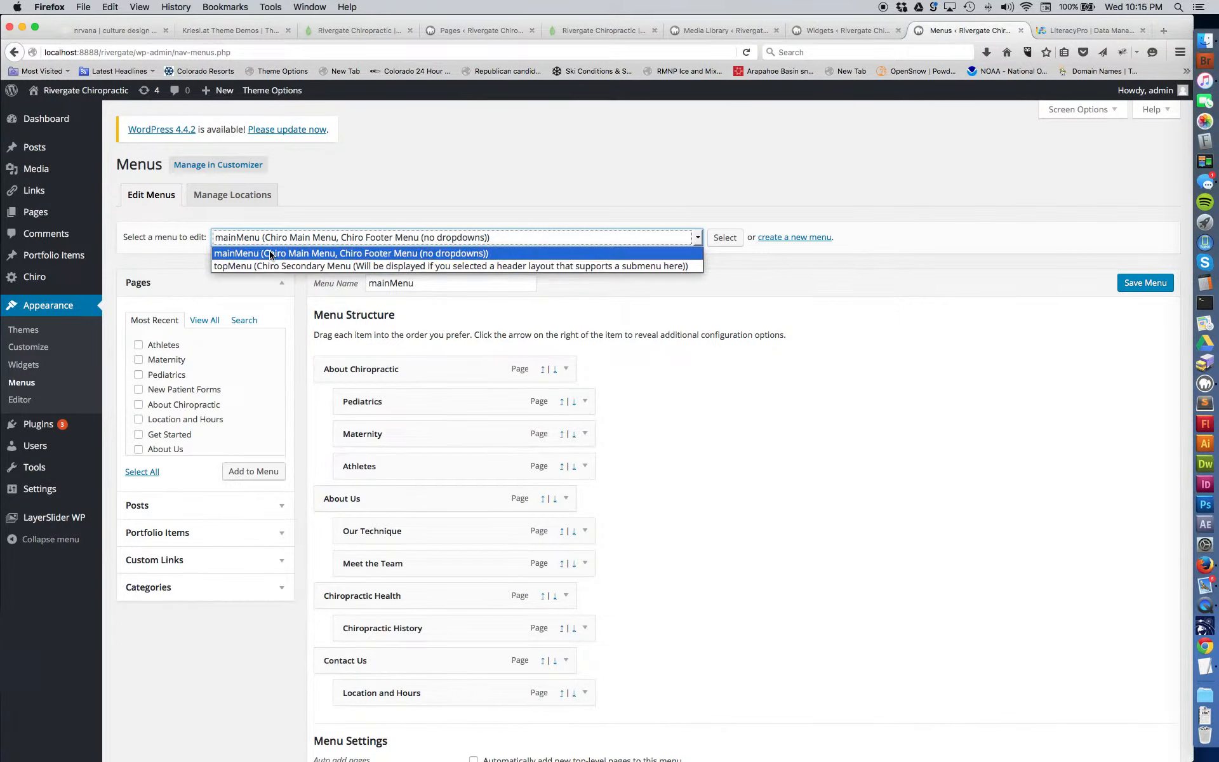
{"action": "left_click", "coordinate": [280, 240]}
Mark the Maternity, Pediatrics and New Patient Forms pages as candidates for mainMenu, and clear them again without adding them
{"action": "left_click", "coordinate": [138, 359]}
{"action": "left_click", "coordinate": [139, 374]}
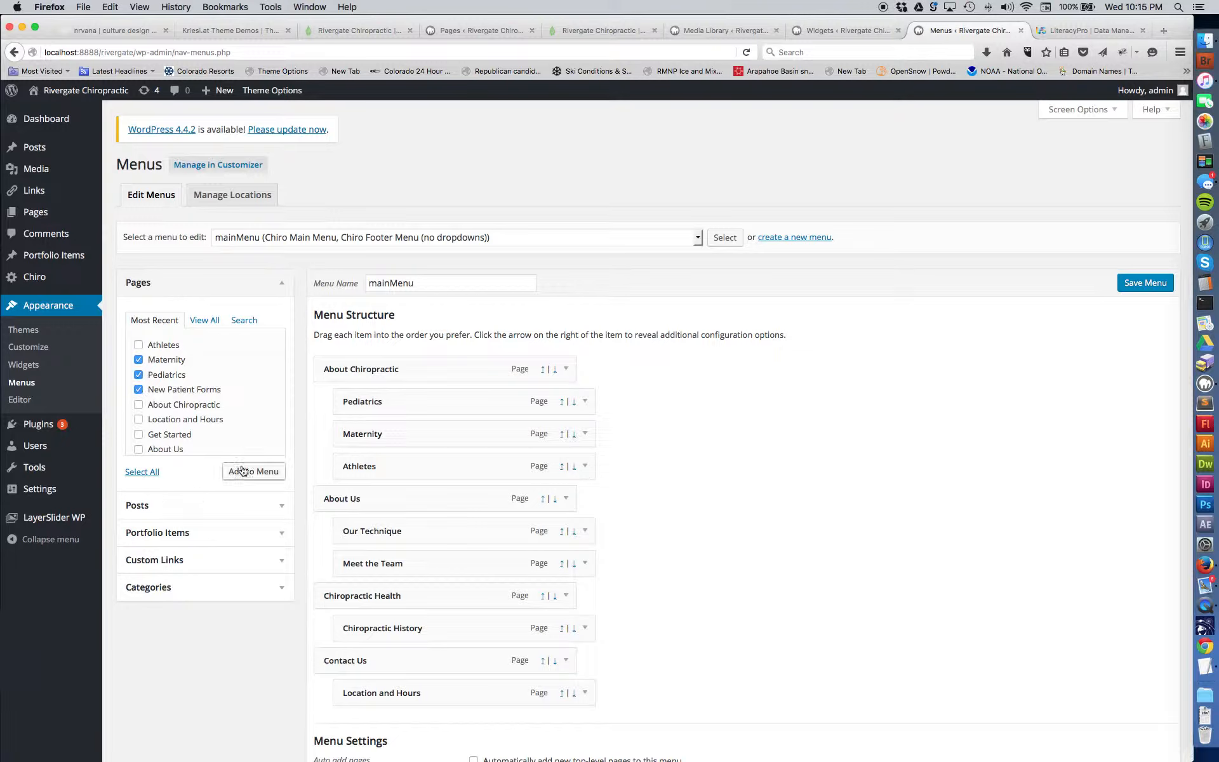
{"action": "left_click", "coordinate": [139, 360]}
{"action": "left_click", "coordinate": [139, 390]}
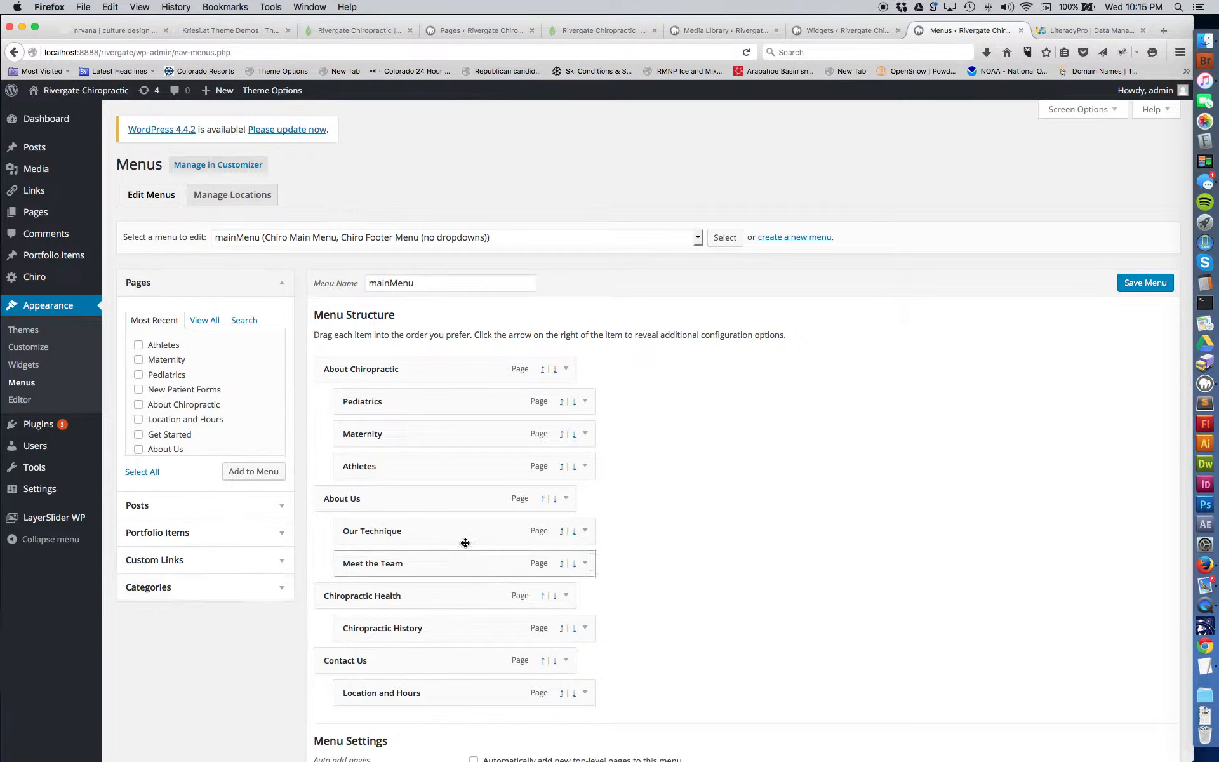
Nest Maternity under Pediatrics and Athletes under Maternity, save mainMenu, and check the About Chiropractic dropdown on the site
{"action": "scroll", "coordinate": [700, 486], "scroll_direction": "down", "scroll_amount": 5}
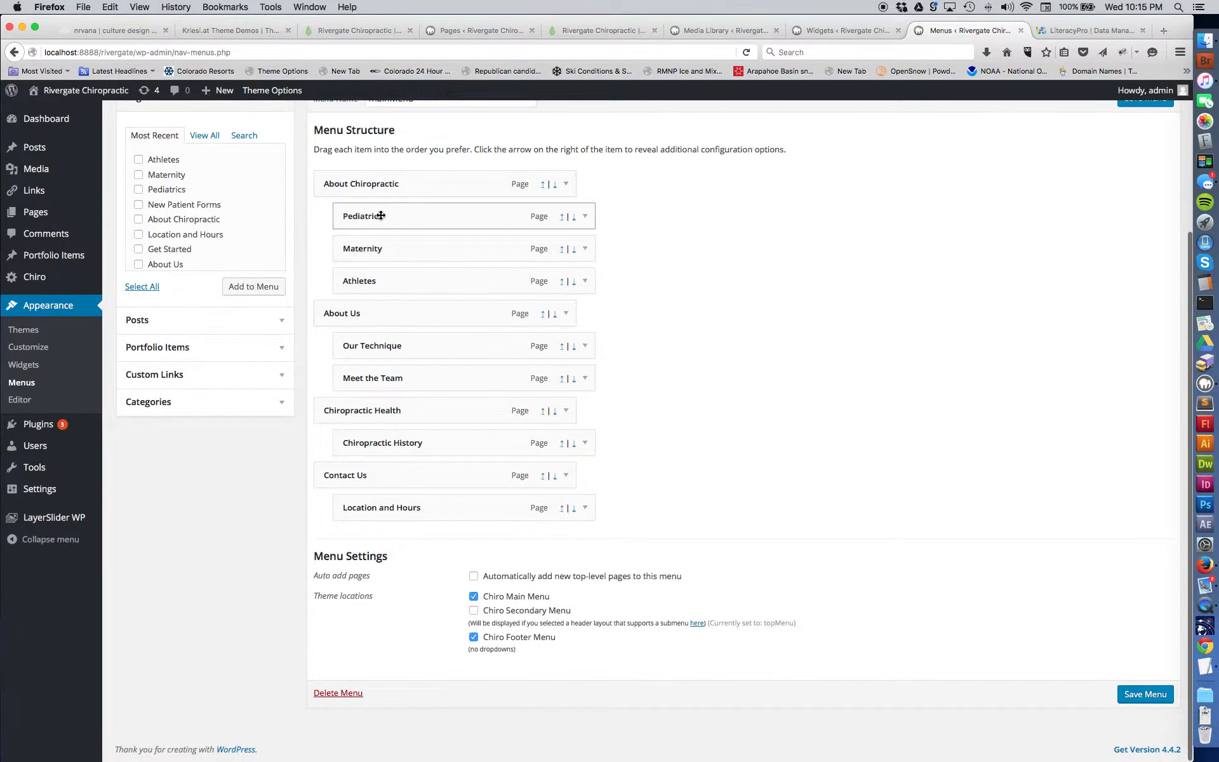
{"action": "left_click_drag", "start_coordinate": [395, 216], "coordinate": [392, 320]}
{"action": "left_click", "coordinate": [1158, 131]}
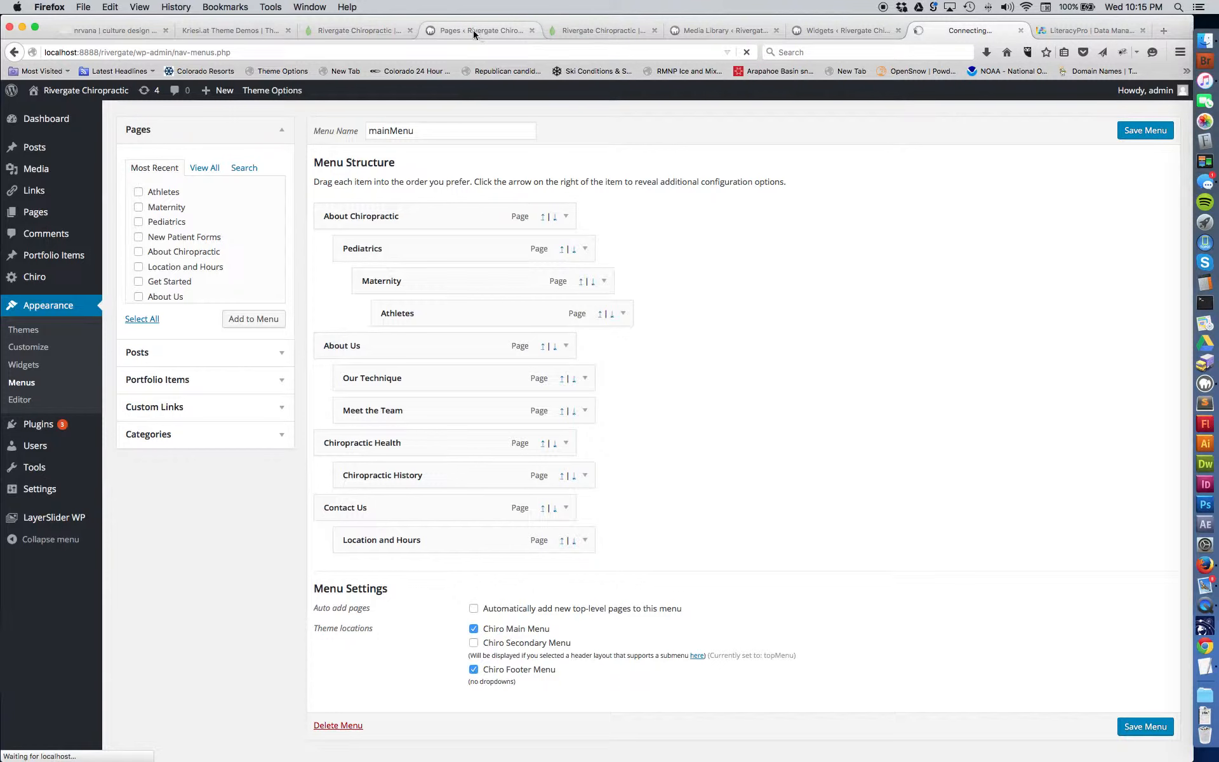
{"action": "left_click", "coordinate": [401, 30]}
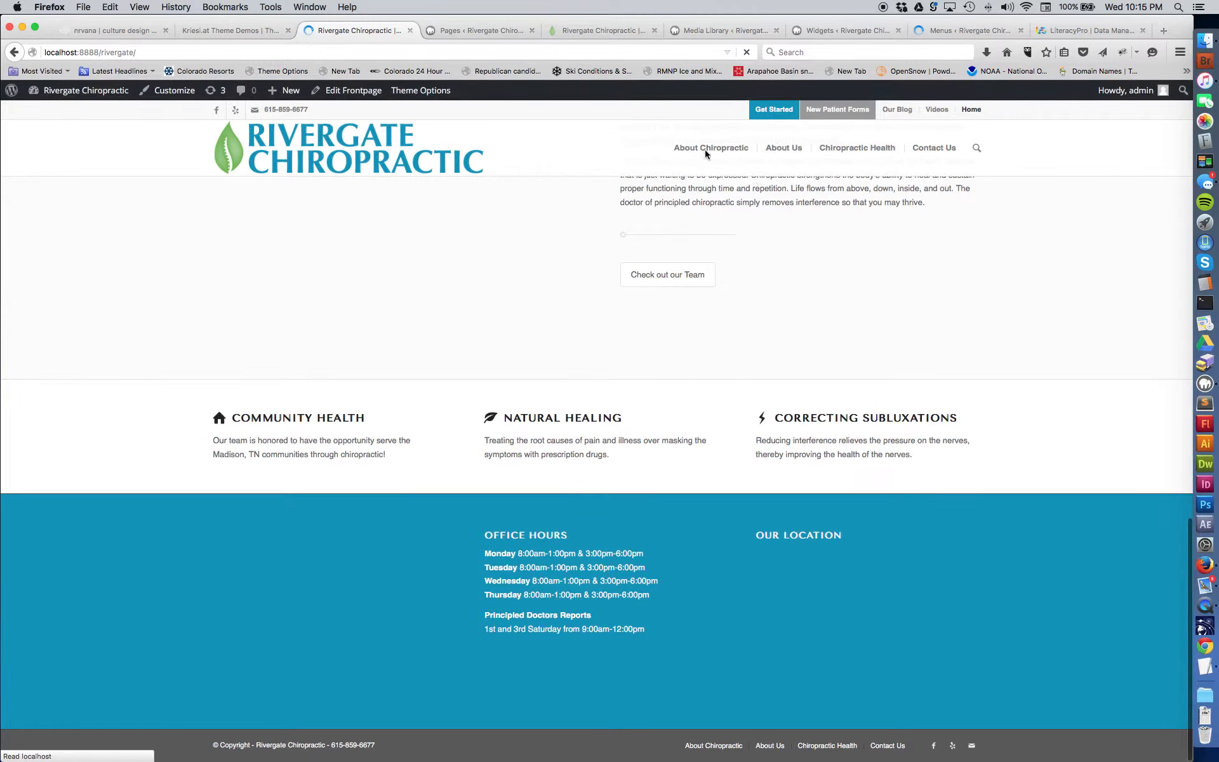
{"action": "mouse_move", "coordinate": [704, 155]}
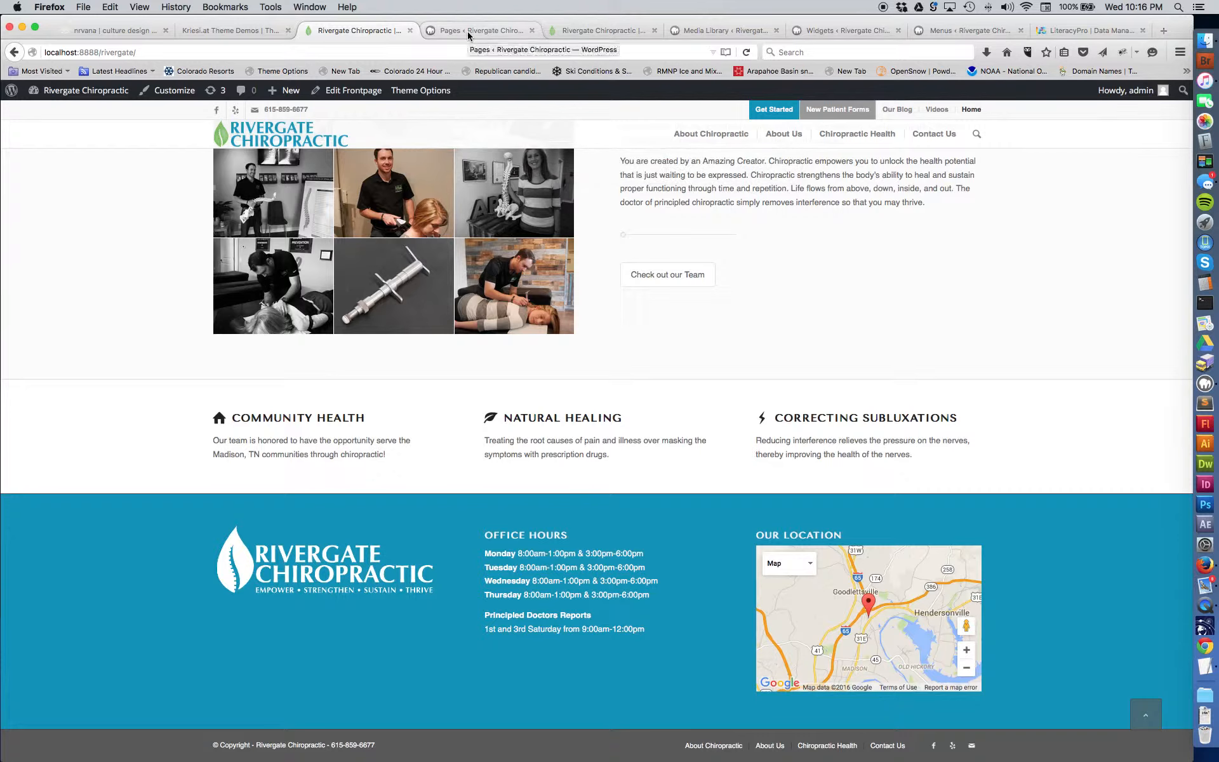
Move Maternity and Athletes in mainMenu back to the same level as Pediatrics under About Chiropractic
{"action": "left_click", "coordinate": [954, 31]}
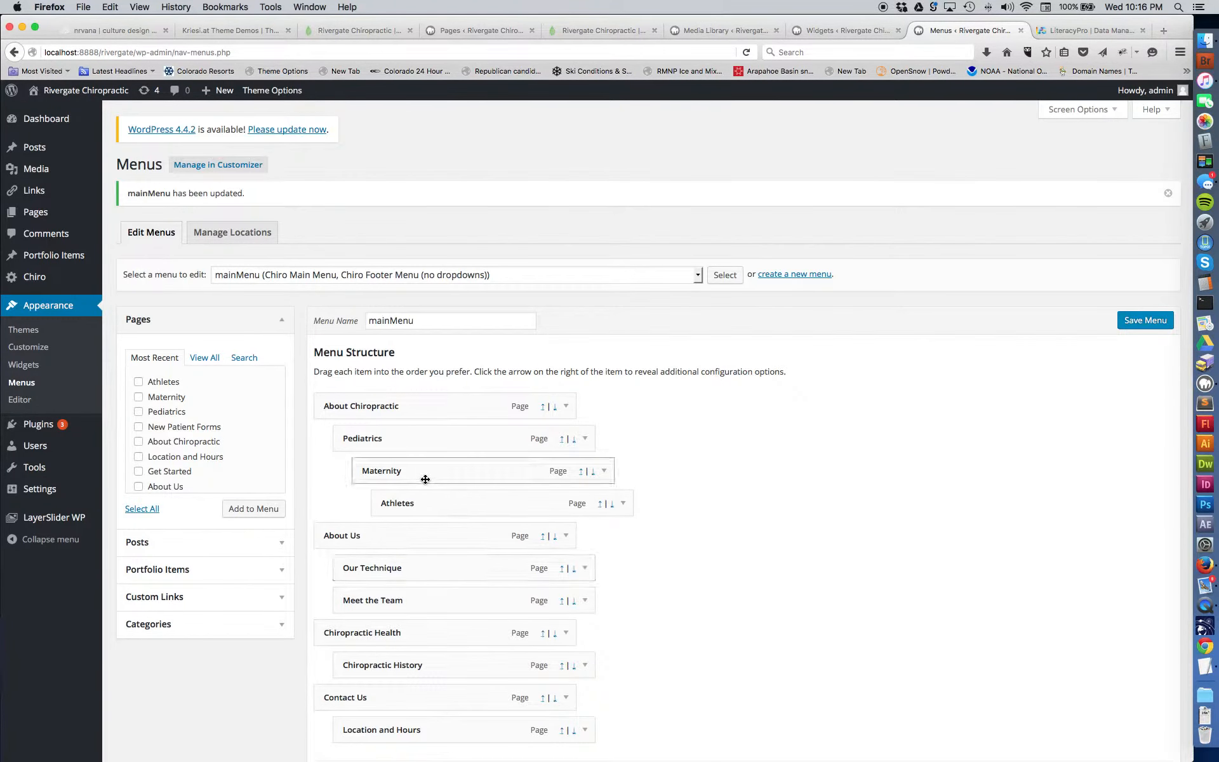
{"action": "mouse_move", "coordinate": [400, 468]}
{"action": "left_mouse_down"}
{"action": "mouse_move", "coordinate": [370, 472]}
{"action": "mouse_move", "coordinate": [381, 470]}
{"action": "left_mouse_up"}
{"action": "left_click_drag", "start_coordinate": [365, 503], "coordinate": [356, 502]}
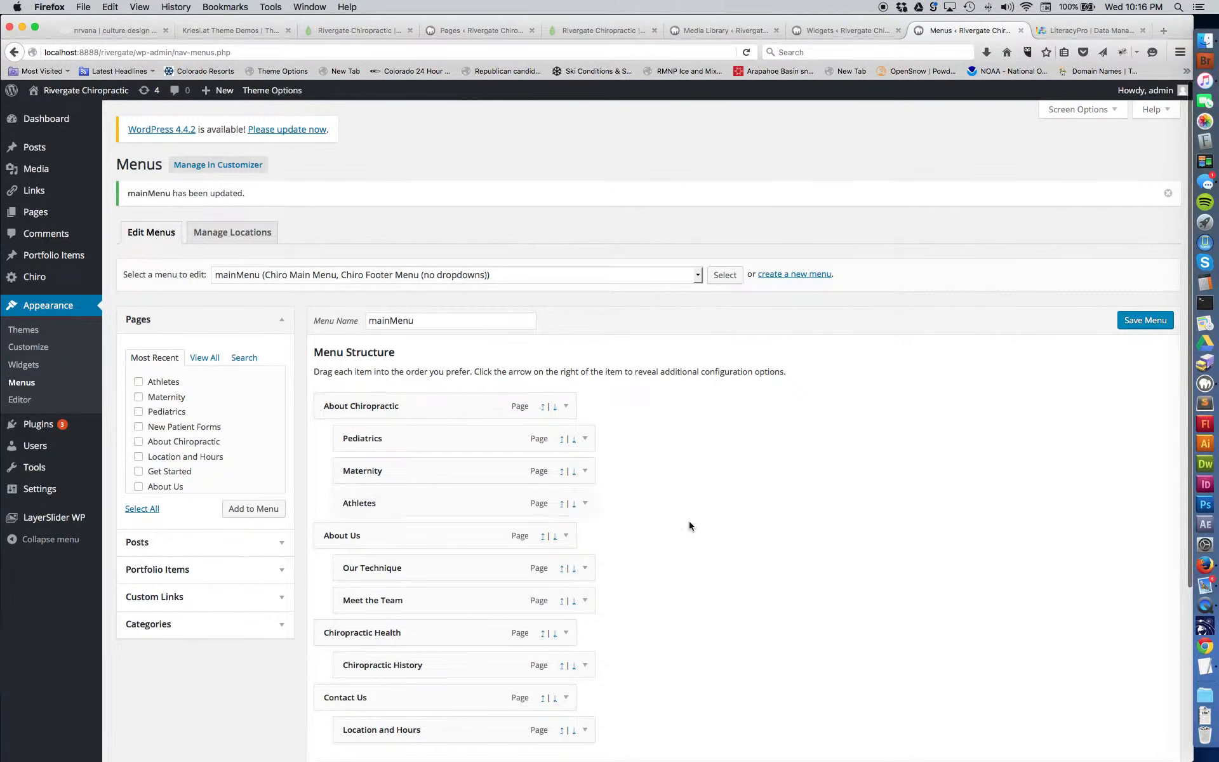
{"action": "scroll", "coordinate": [618, 544], "scroll_direction": "down", "scroll_amount": 5}
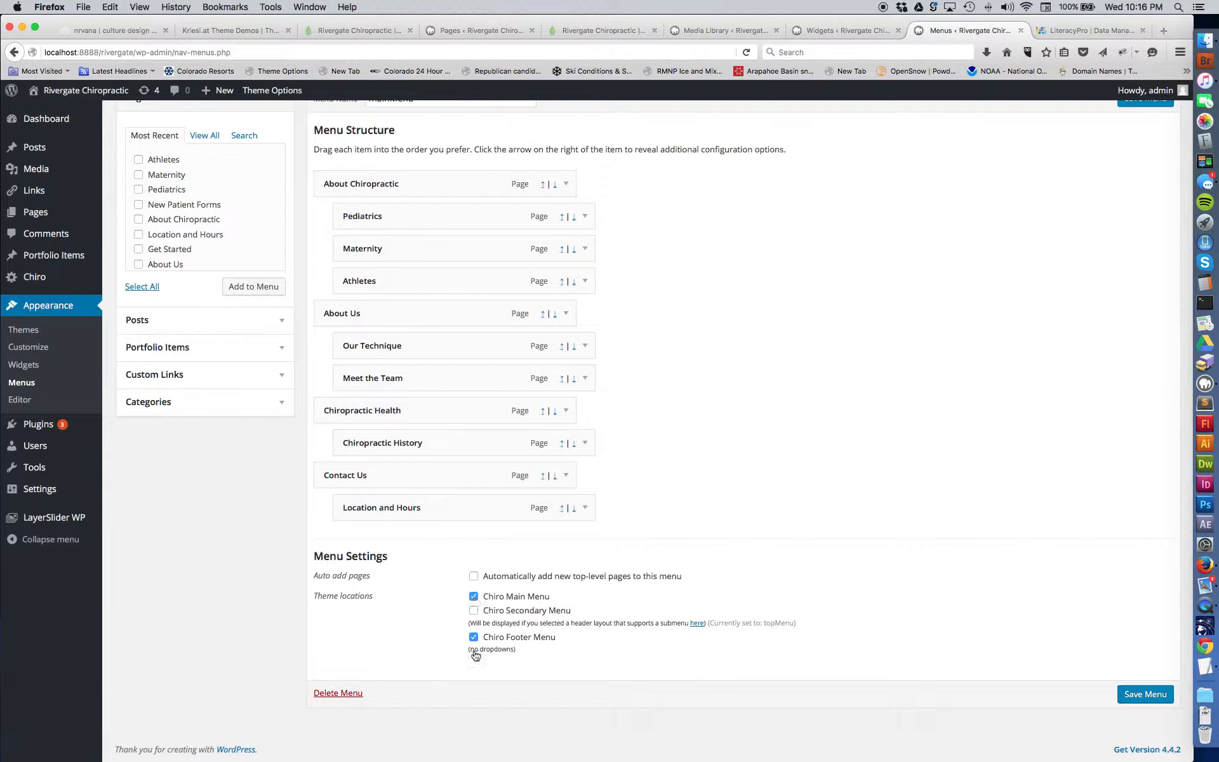
Check the header dropdowns of About Chiropractic, About Us, Chiropractic Health and Contact Us on the site, and compare the footer menu
{"action": "left_click", "coordinate": [362, 32]}
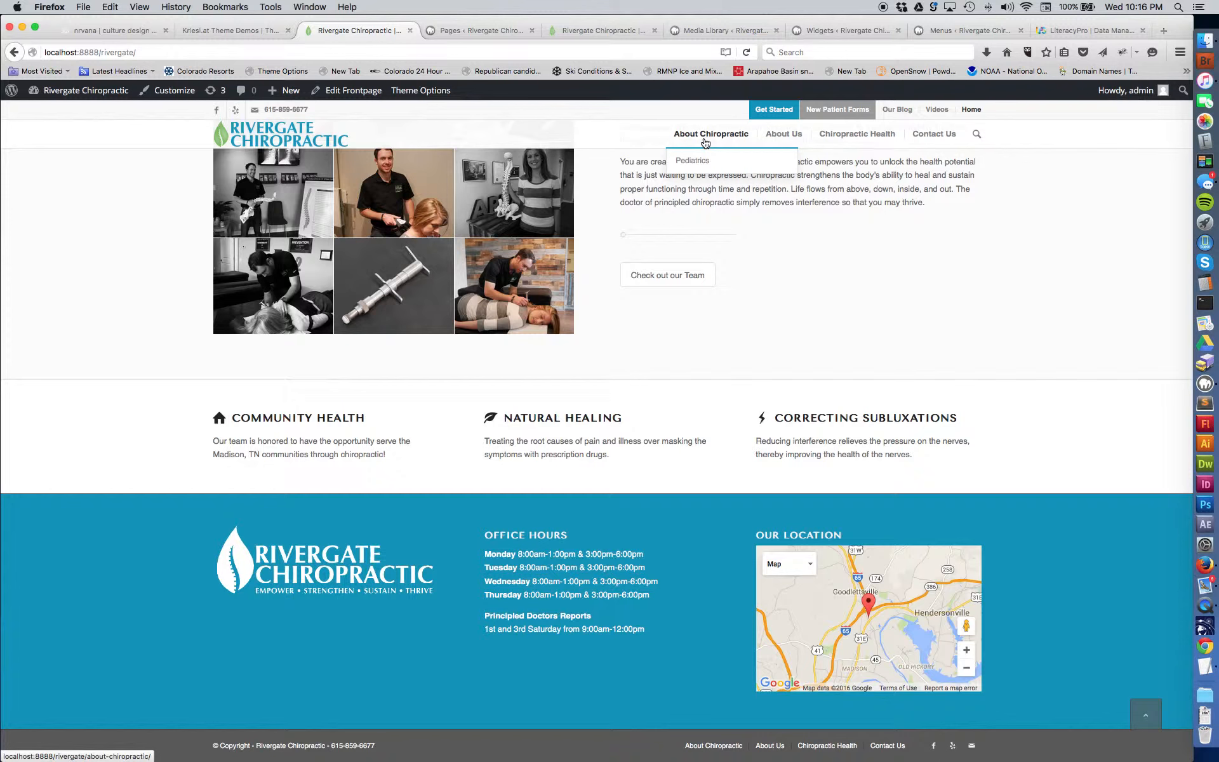
{"action": "left_click", "coordinate": [600, 30]}
{"action": "mouse_move", "coordinate": [692, 136]}
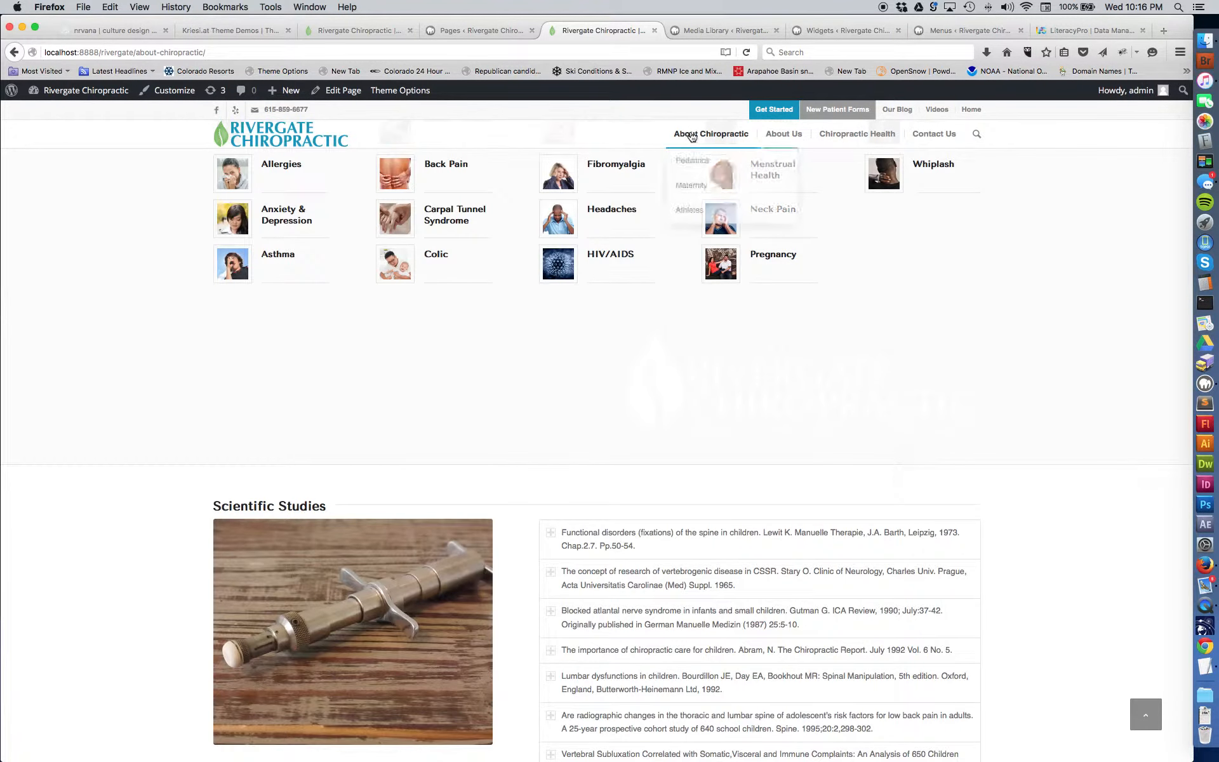
{"action": "mouse_move", "coordinate": [791, 137]}
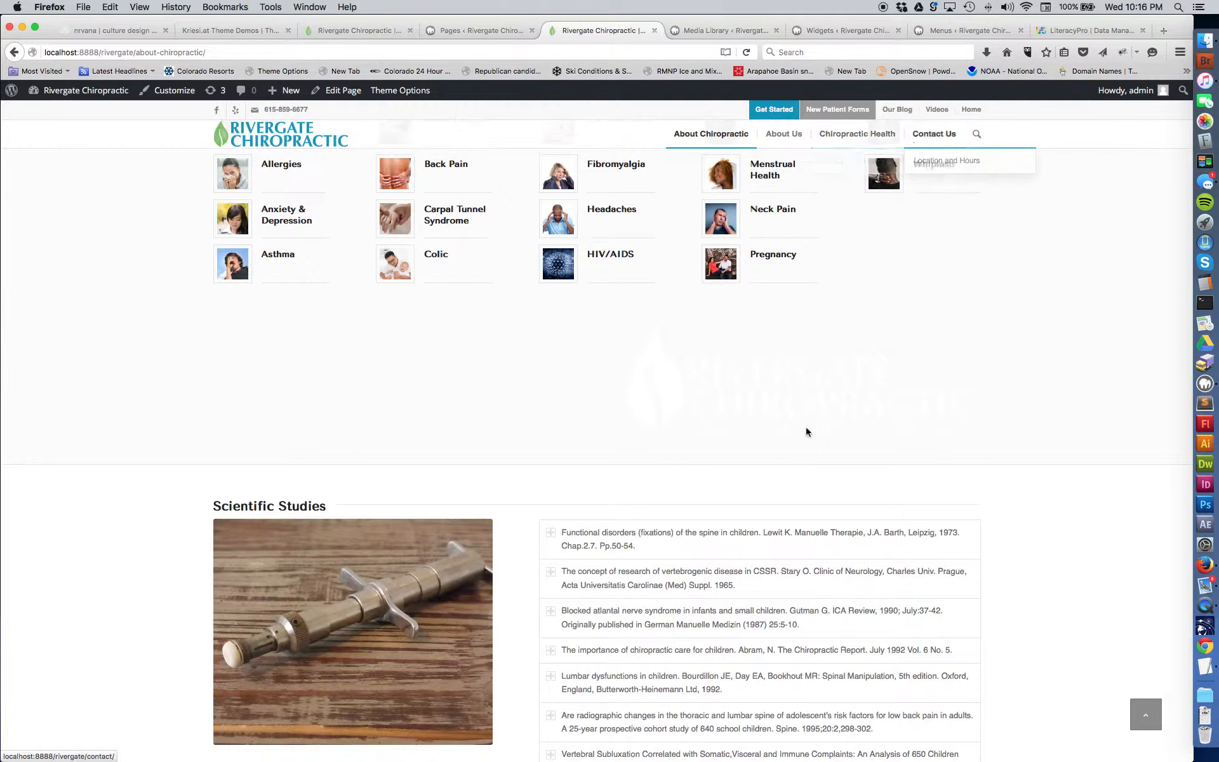
{"action": "scroll", "coordinate": [802, 427], "scroll_direction": "down", "scroll_amount": 5}
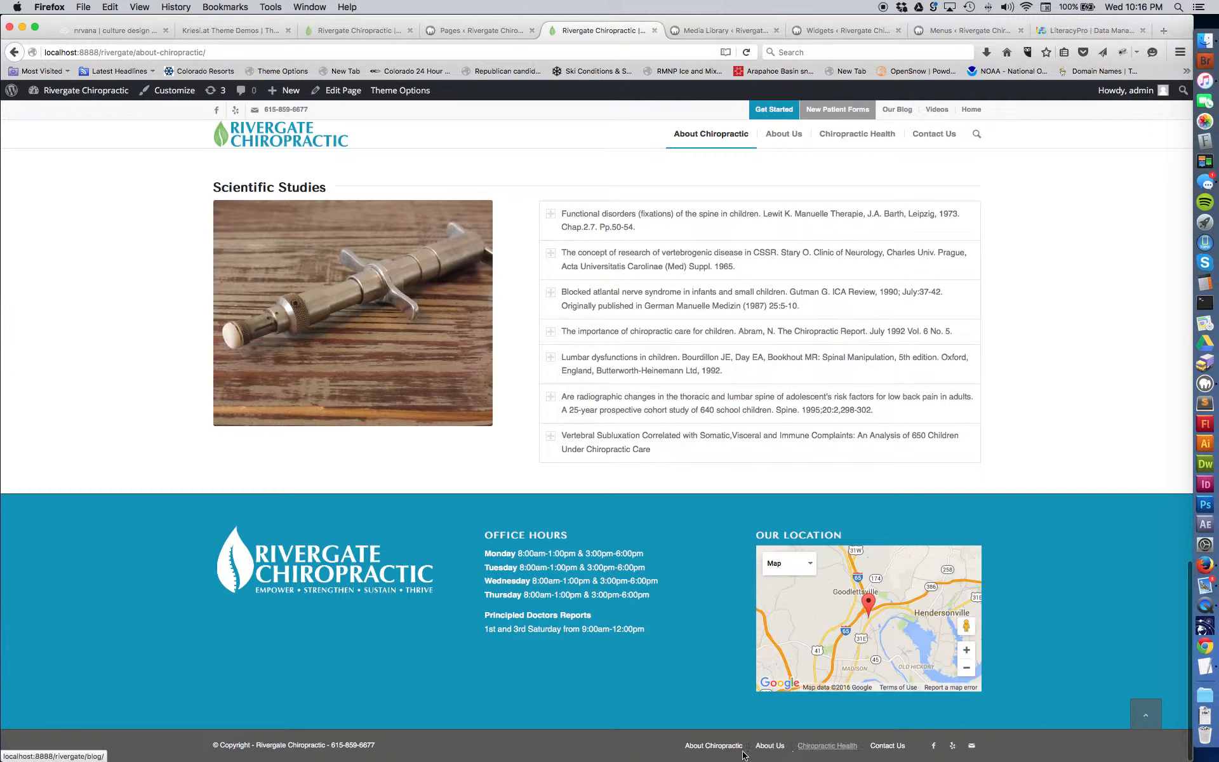
{"action": "scroll", "coordinate": [712, 697], "scroll_direction": "up", "scroll_amount": 1}
{"action": "scroll", "coordinate": [711, 692], "scroll_direction": "up", "scroll_amount": 15}
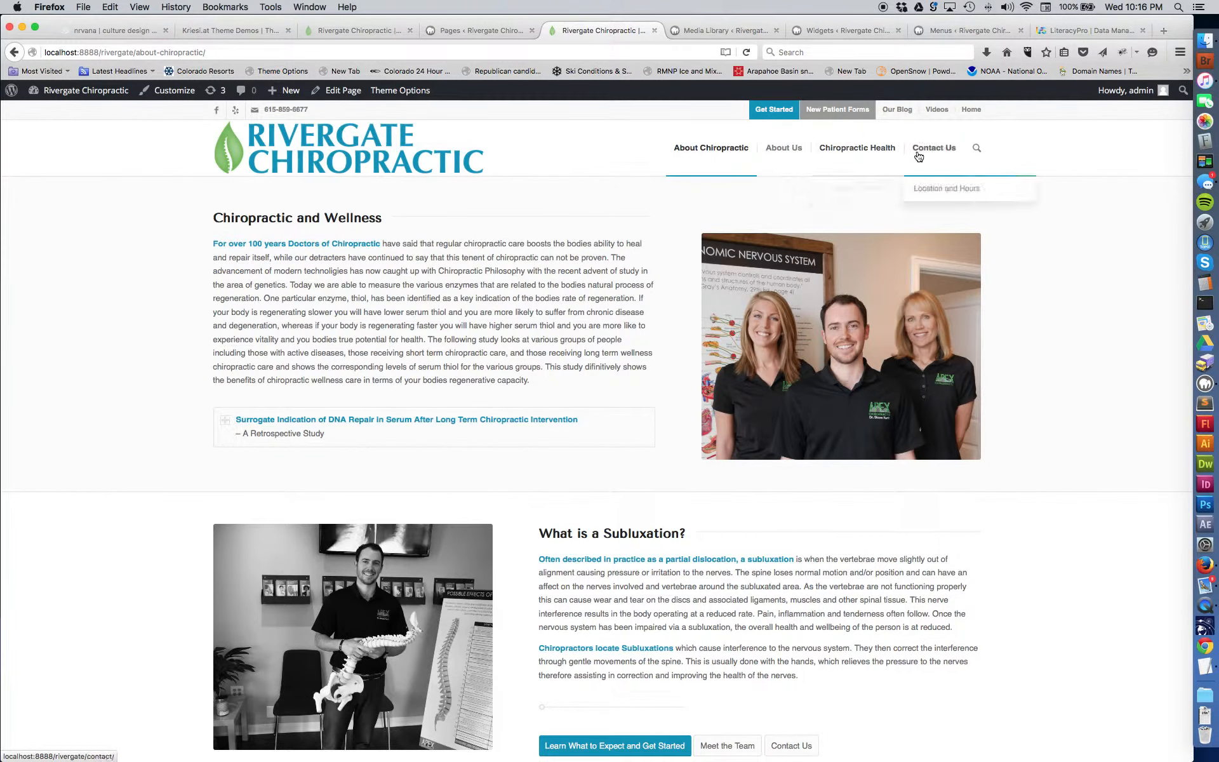
View the About Chiropractic item's settings in mainMenu, including the mega menu option, and look at the LiteracyPro site's header menu for comparison
{"action": "left_click", "coordinate": [706, 30]}
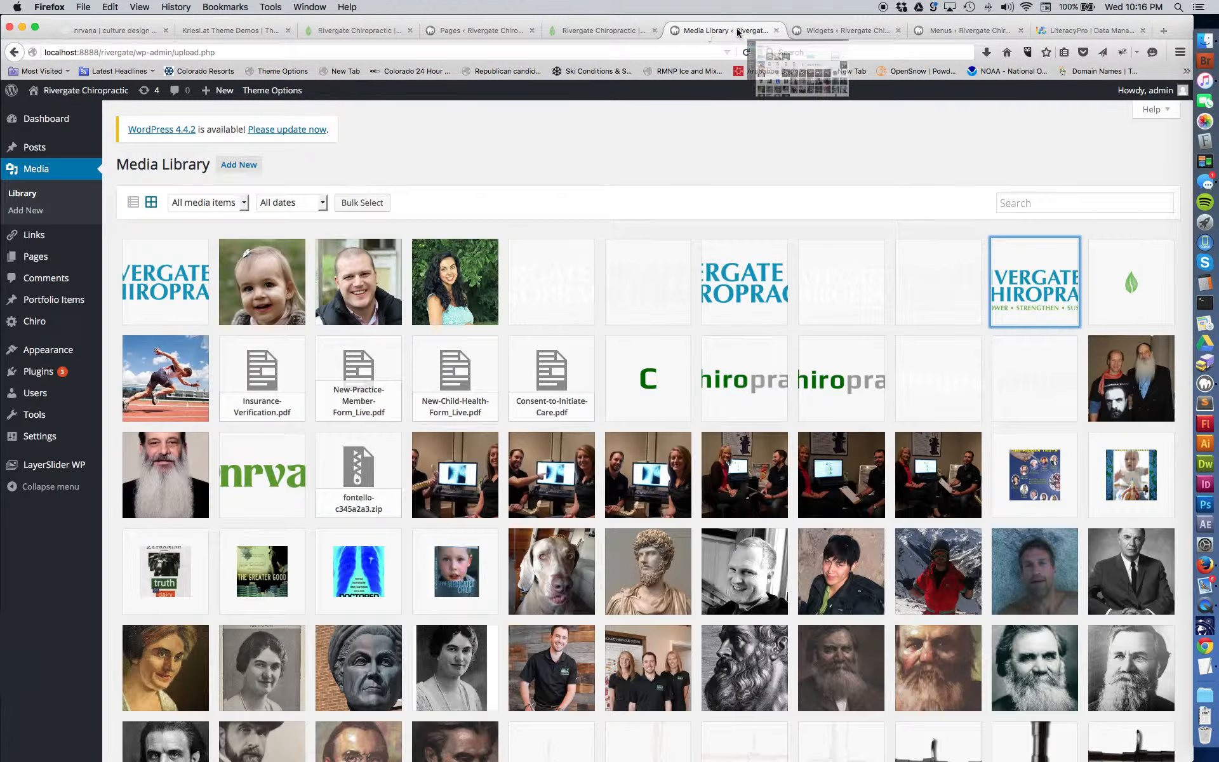
{"action": "left_click", "coordinate": [956, 30]}
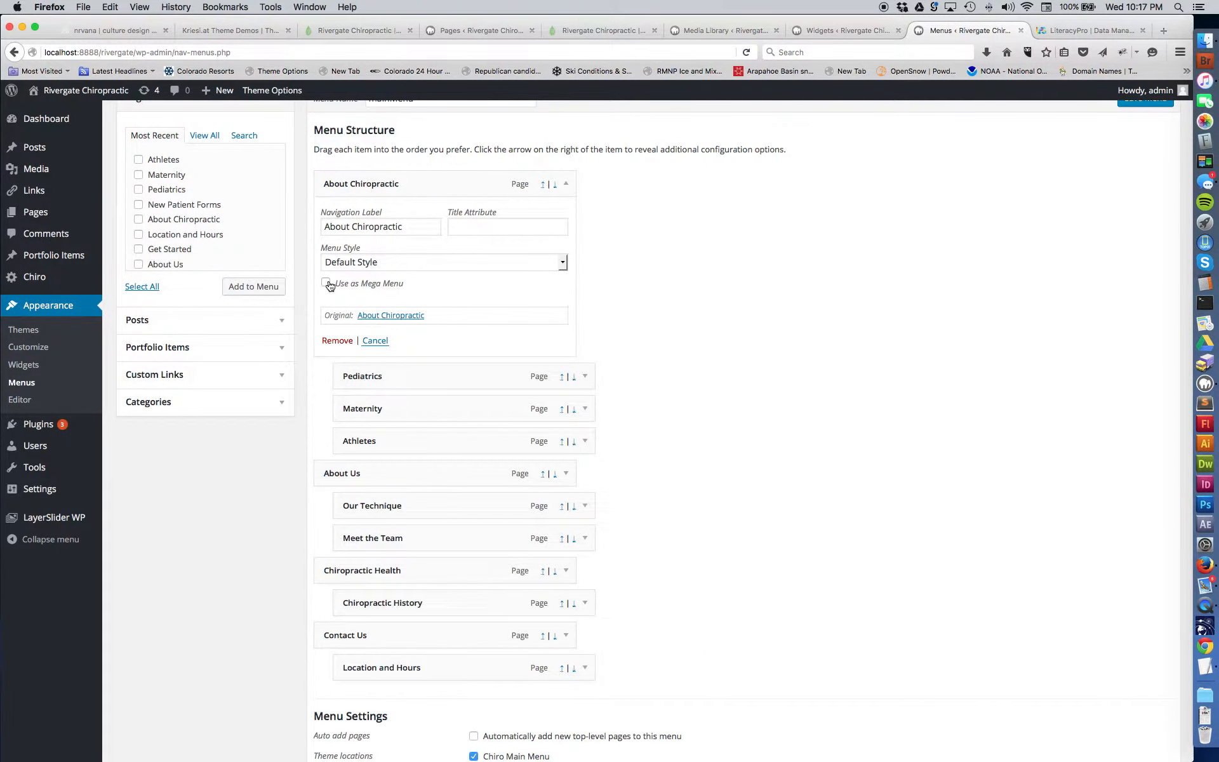
{"action": "left_click", "coordinate": [568, 185]}
{"action": "left_click", "coordinate": [1087, 34]}
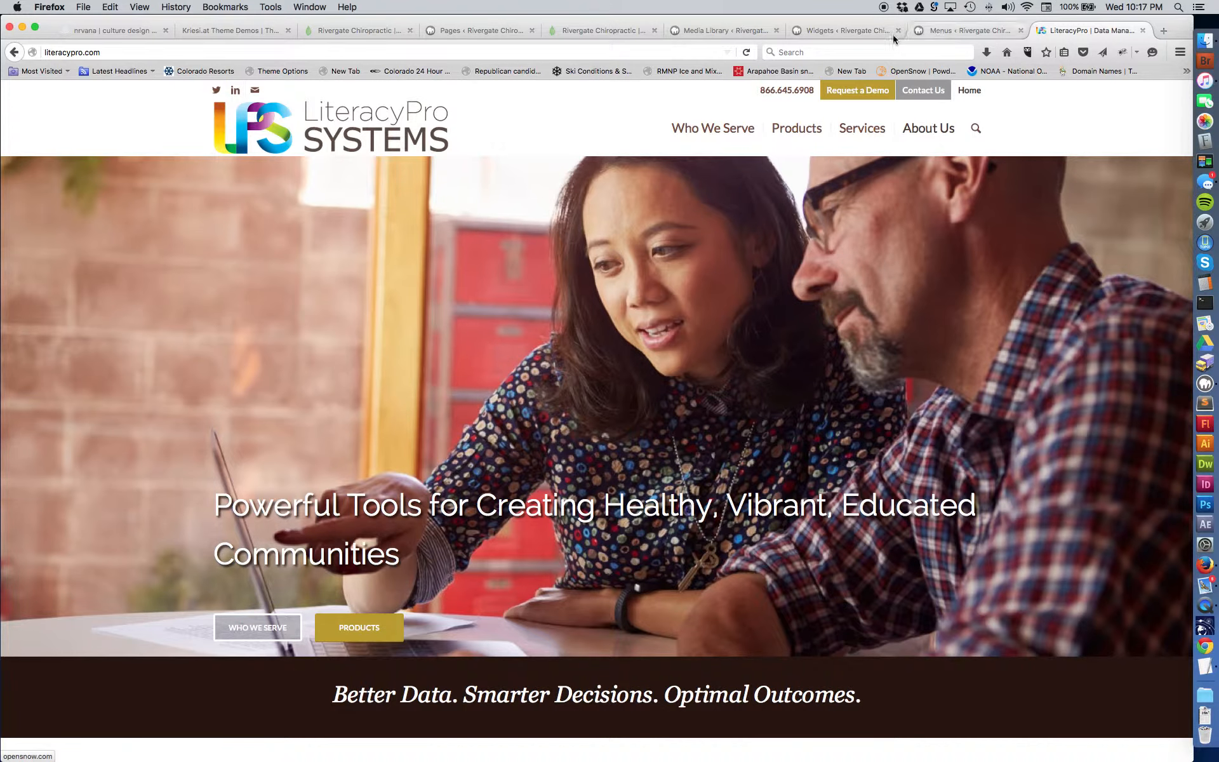
{"action": "left_click", "coordinate": [952, 33]}
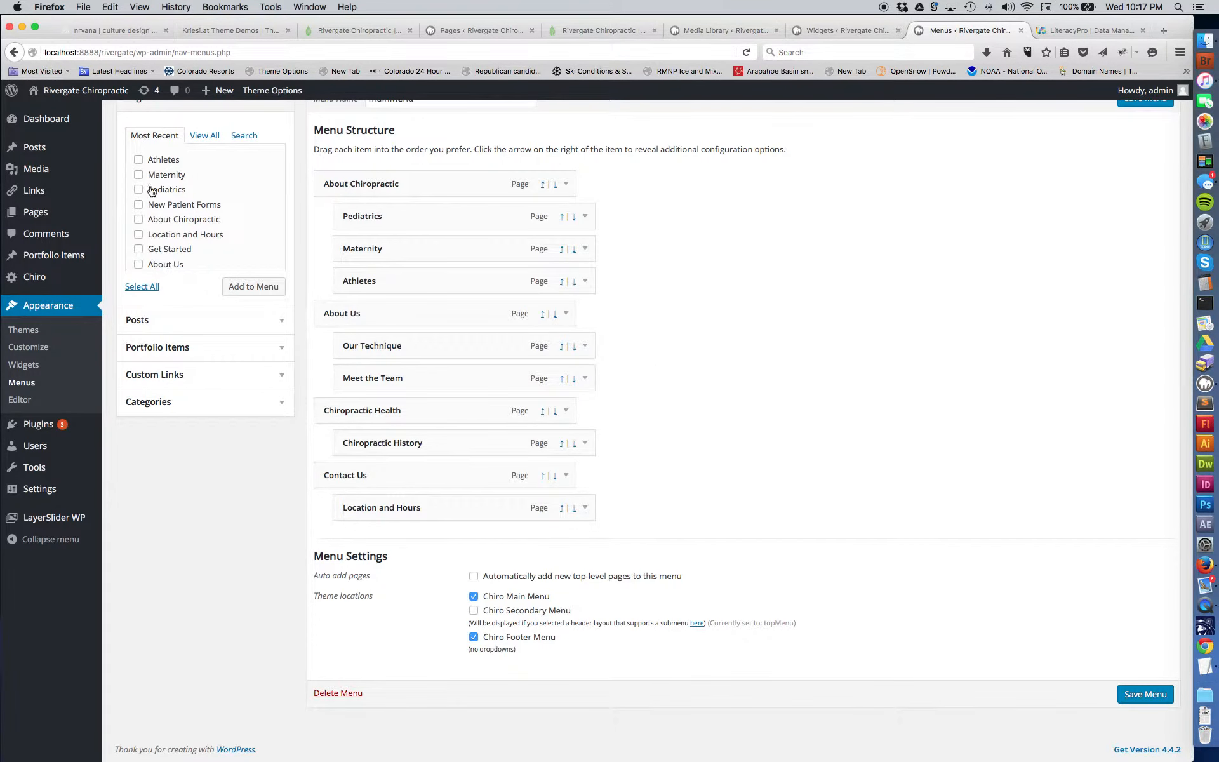
Add the About Us page to the end of mainMenu and remove that duplicate item again
{"action": "left_click", "coordinate": [146, 265]}
{"action": "left_click", "coordinate": [241, 285]}
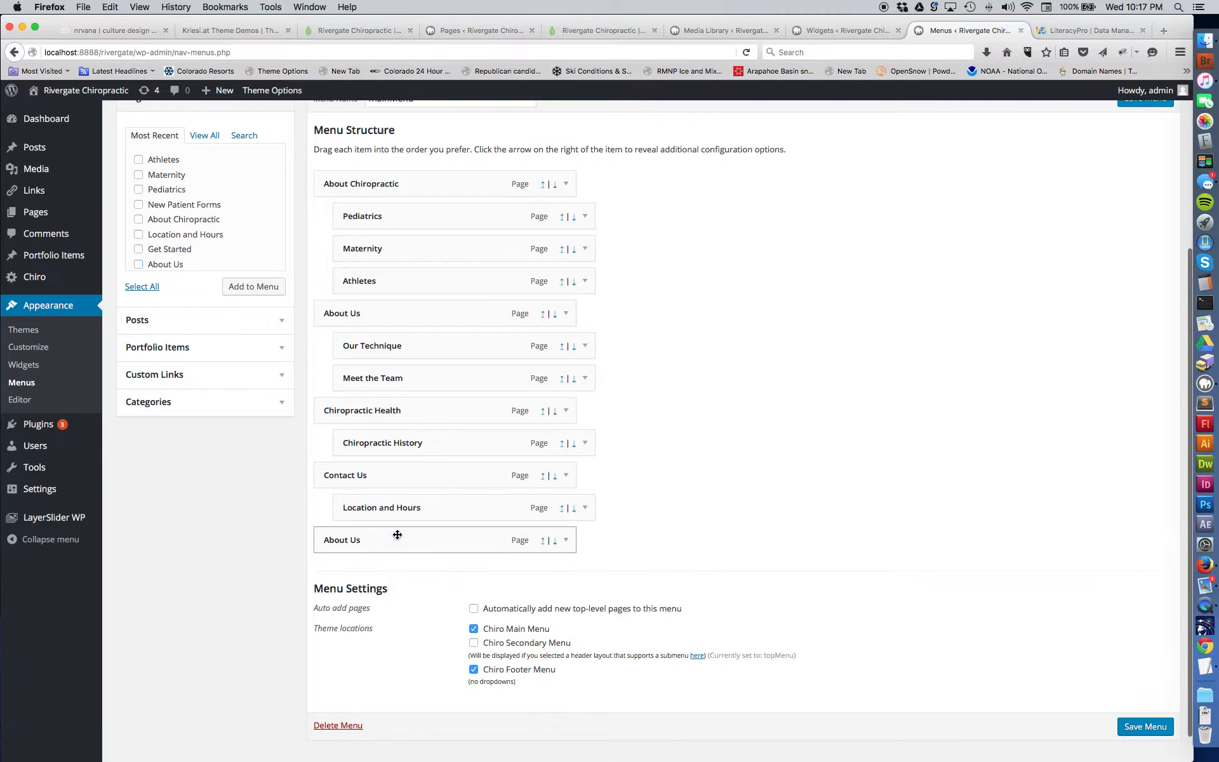
{"action": "mouse_move", "coordinate": [386, 545]}
{"action": "left_mouse_down"}
{"action": "mouse_move", "coordinate": [416, 500]}
{"action": "mouse_move", "coordinate": [419, 410]}
{"action": "mouse_move", "coordinate": [405, 558]}
{"action": "mouse_move", "coordinate": [390, 562]}
{"action": "left_mouse_up"}
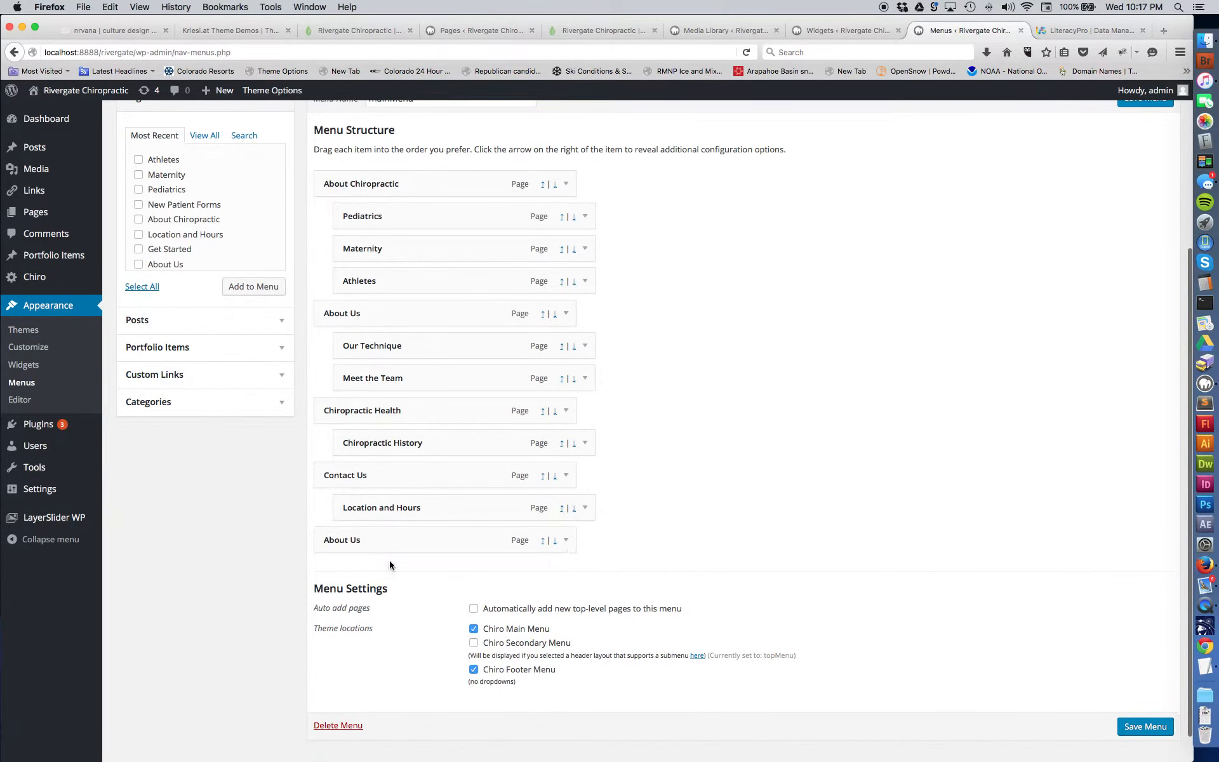
{"action": "left_click", "coordinate": [566, 539]}
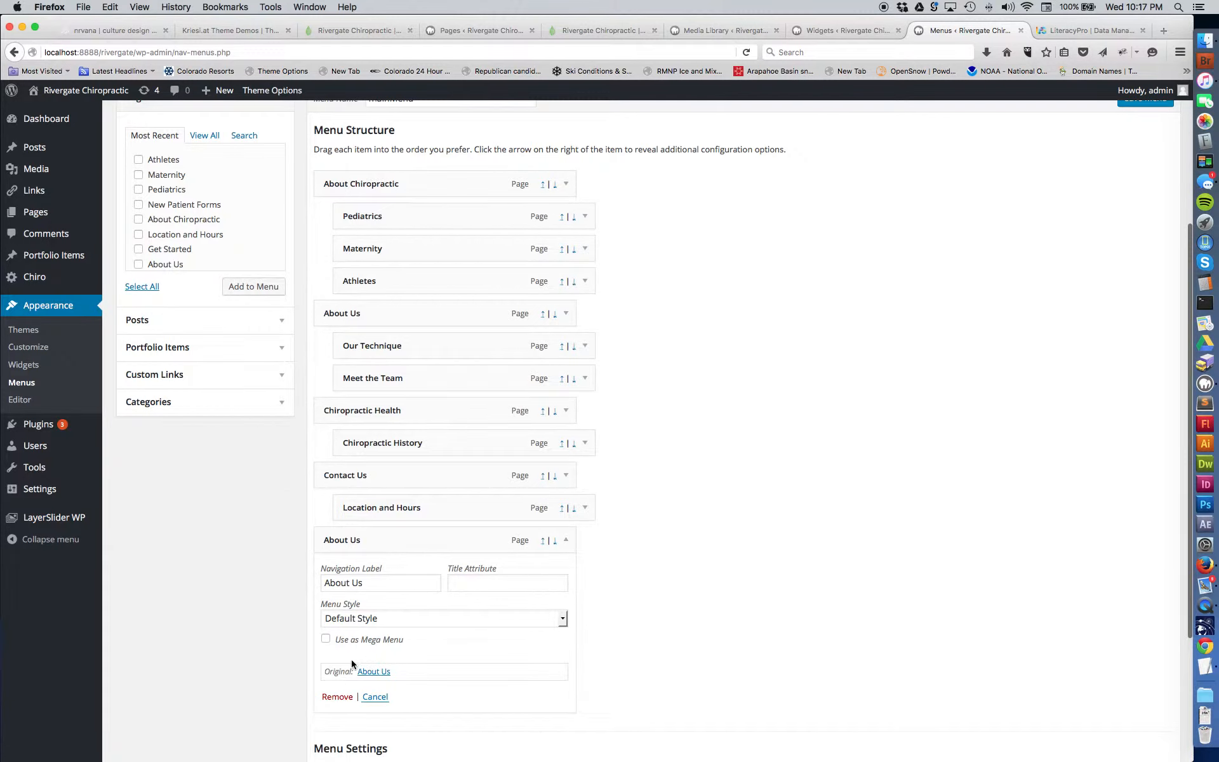
{"action": "left_click", "coordinate": [337, 697]}
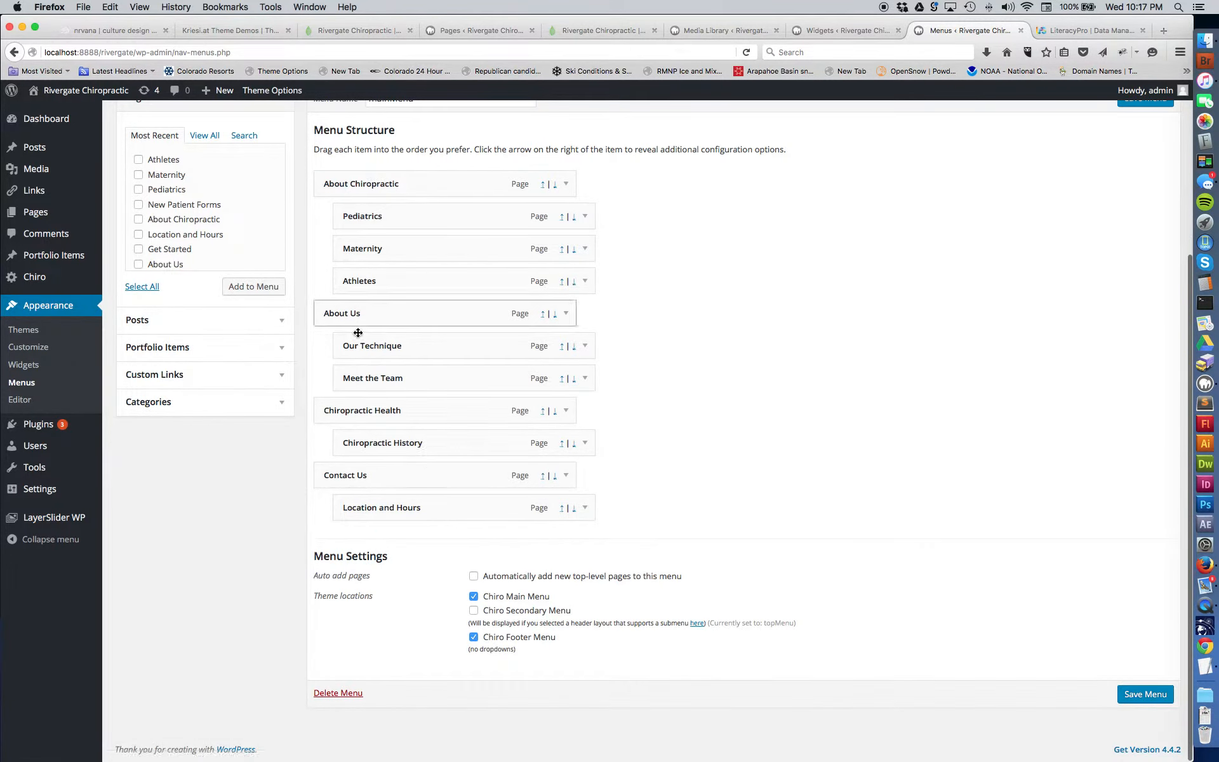
Load topMenu for editing without saving mainMenu, and compare its items with the secondary menu in the site's header
{"action": "scroll", "coordinate": [1000, 329], "scroll_direction": "up", "scroll_amount": 5}
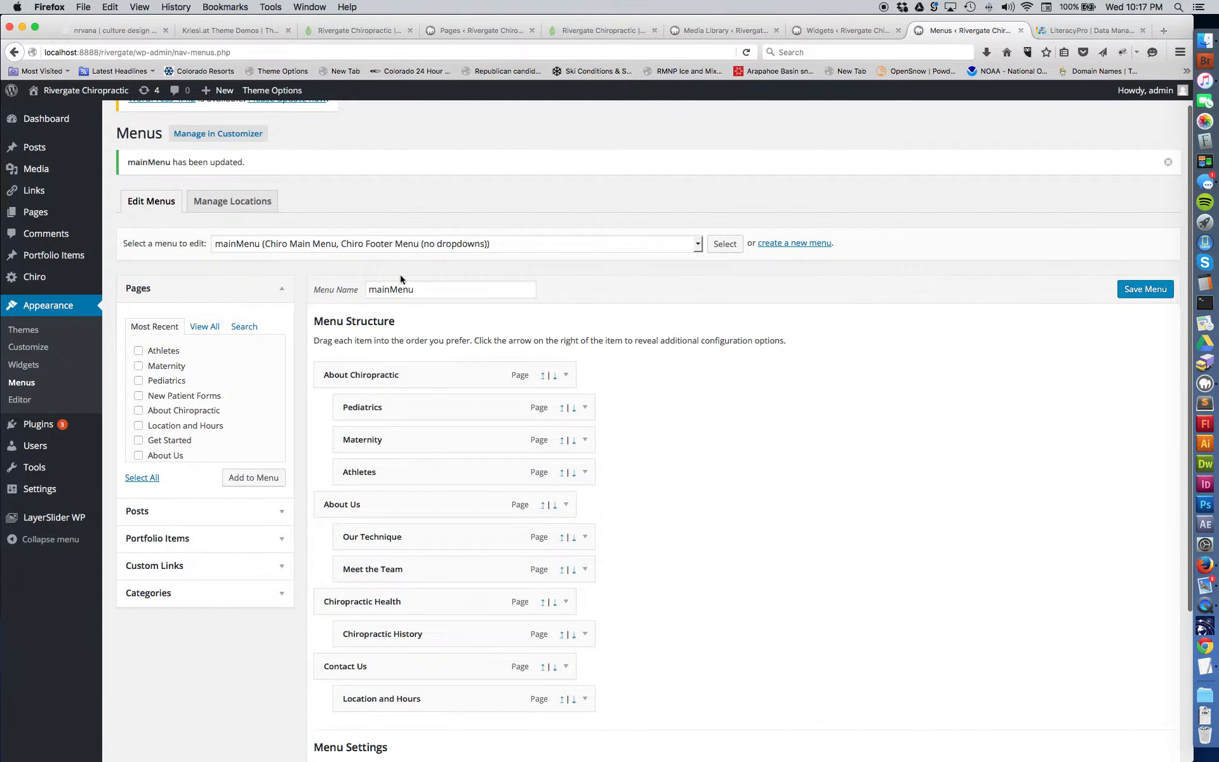
{"action": "left_click", "coordinate": [345, 242]}
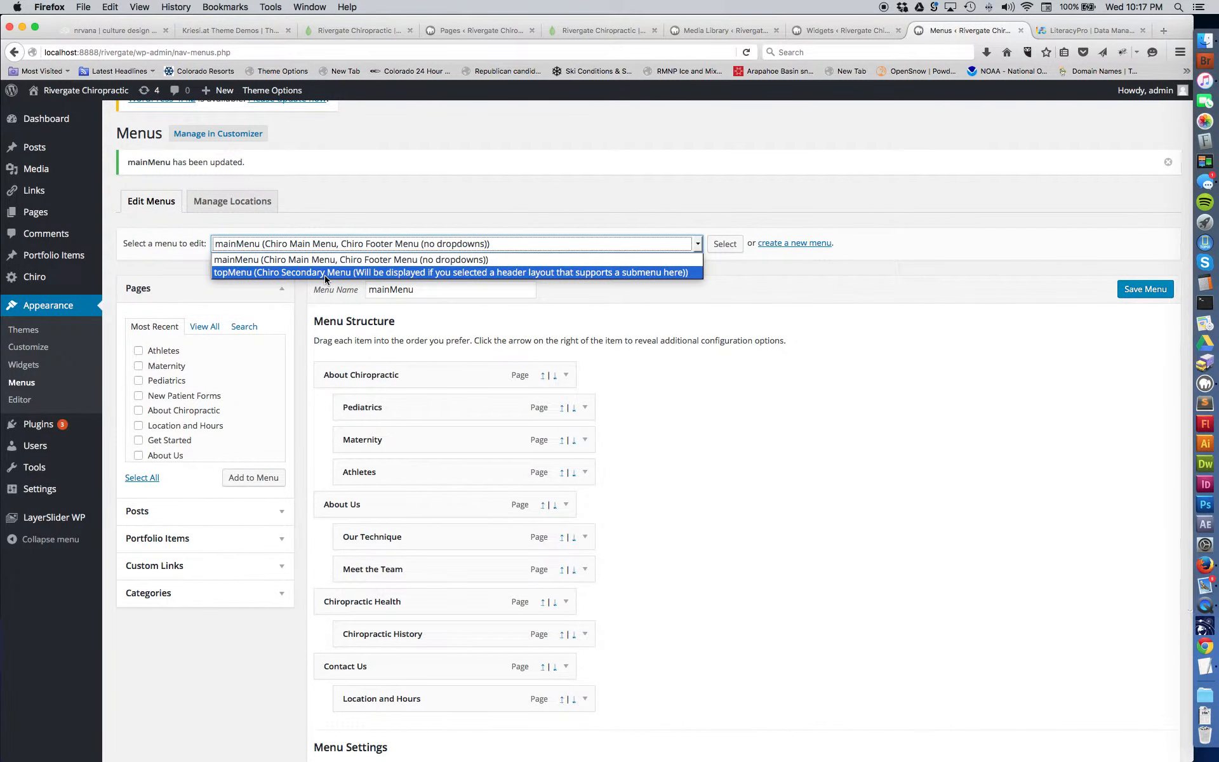
{"action": "left_click", "coordinate": [325, 276]}
{"action": "left_click", "coordinate": [724, 246]}
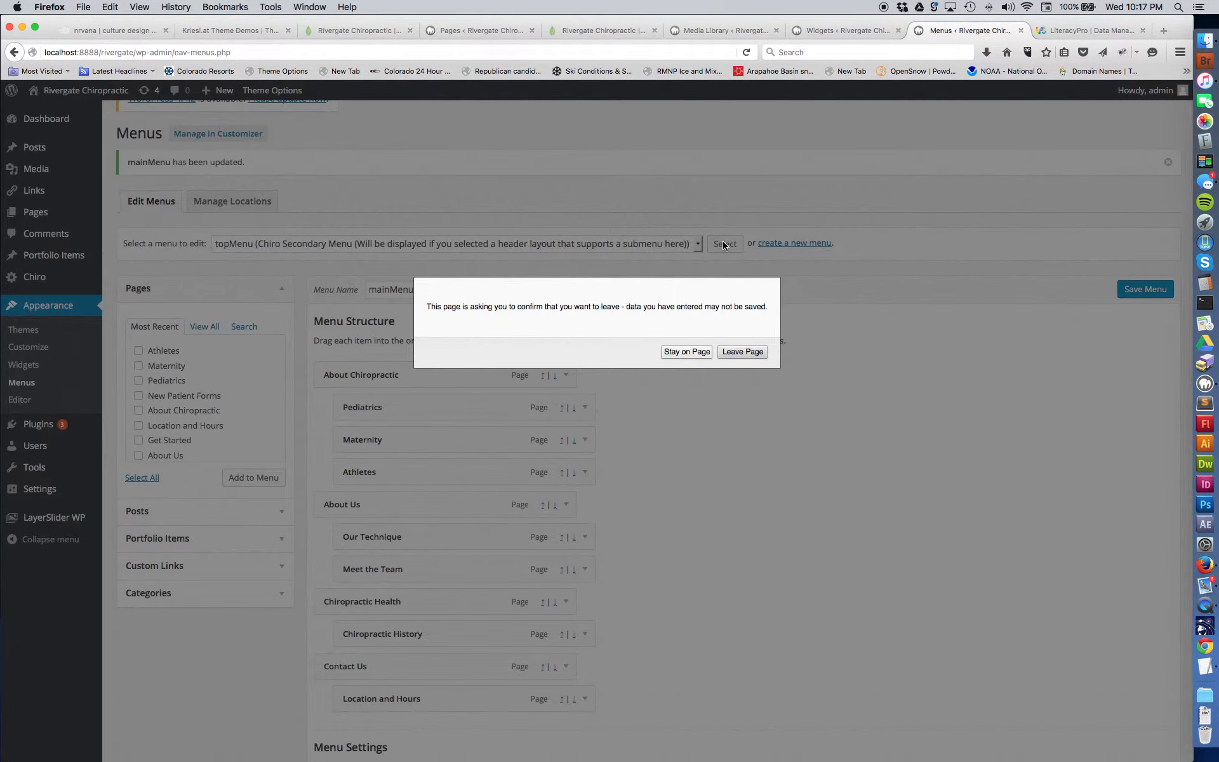
{"action": "left_click", "coordinate": [746, 355]}
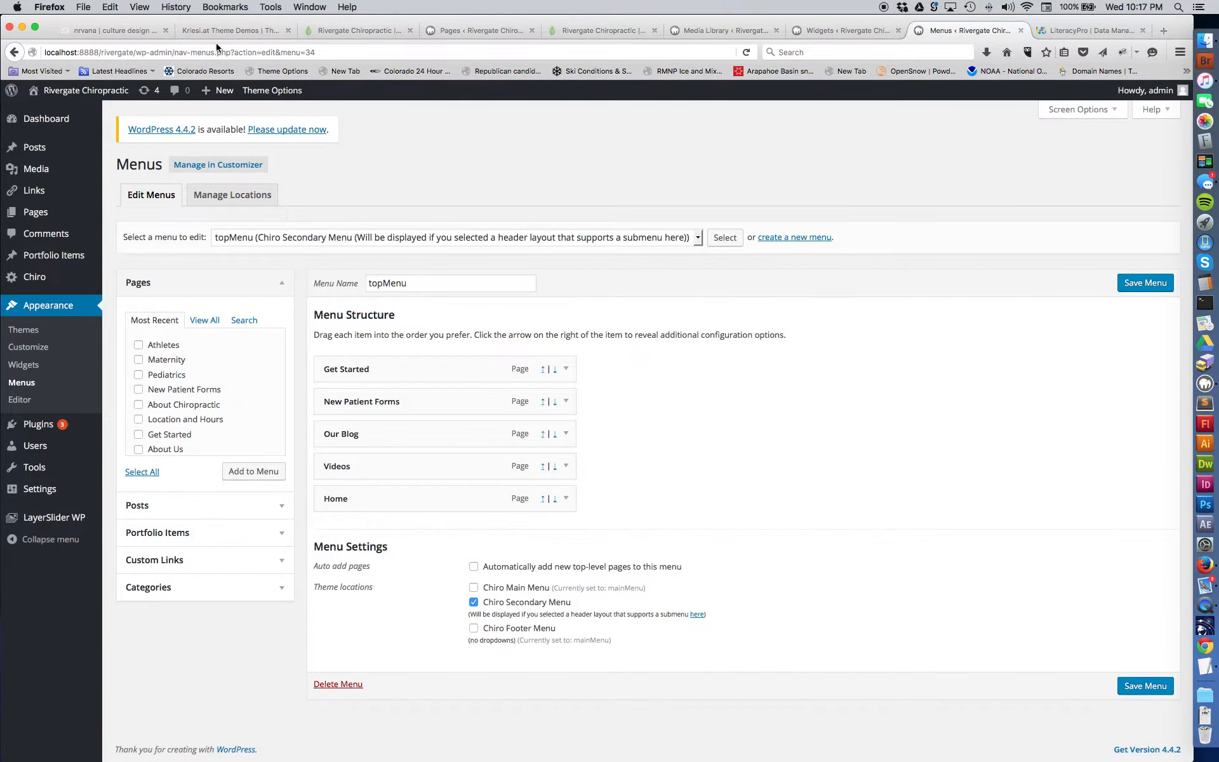
{"action": "left_click", "coordinate": [330, 31]}
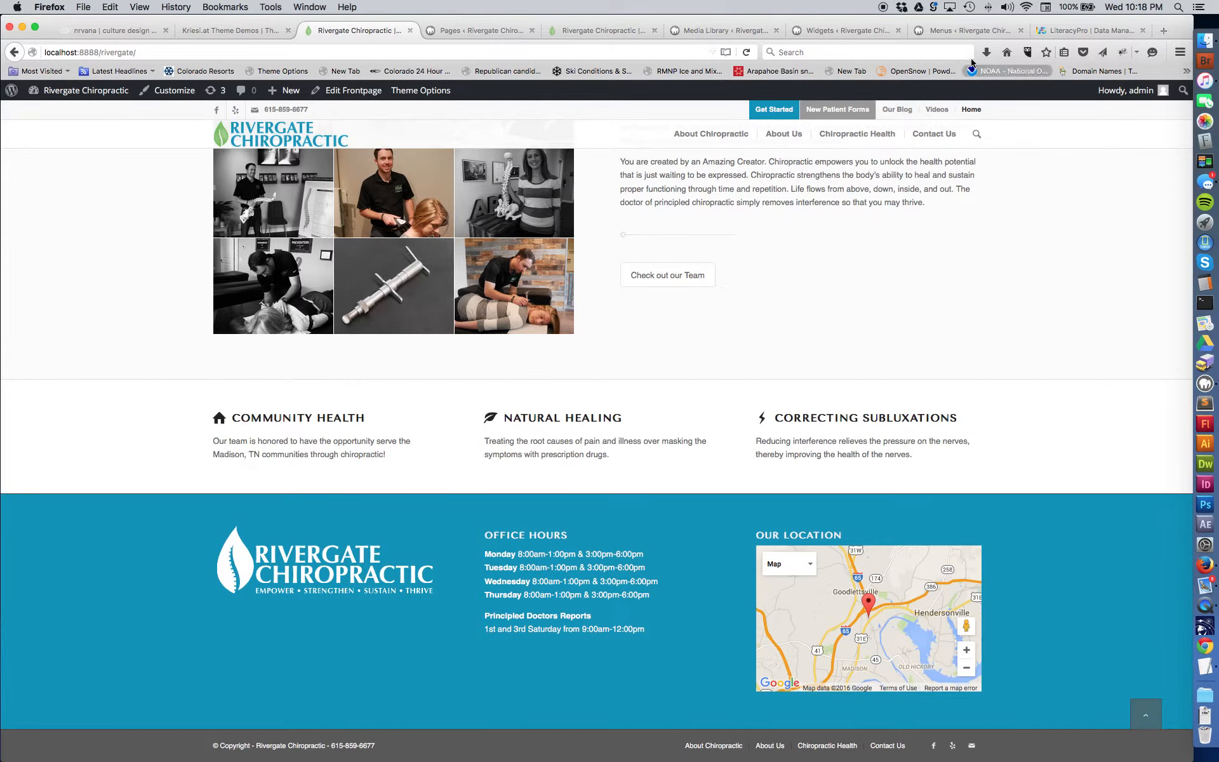
{"action": "left_click", "coordinate": [972, 31]}
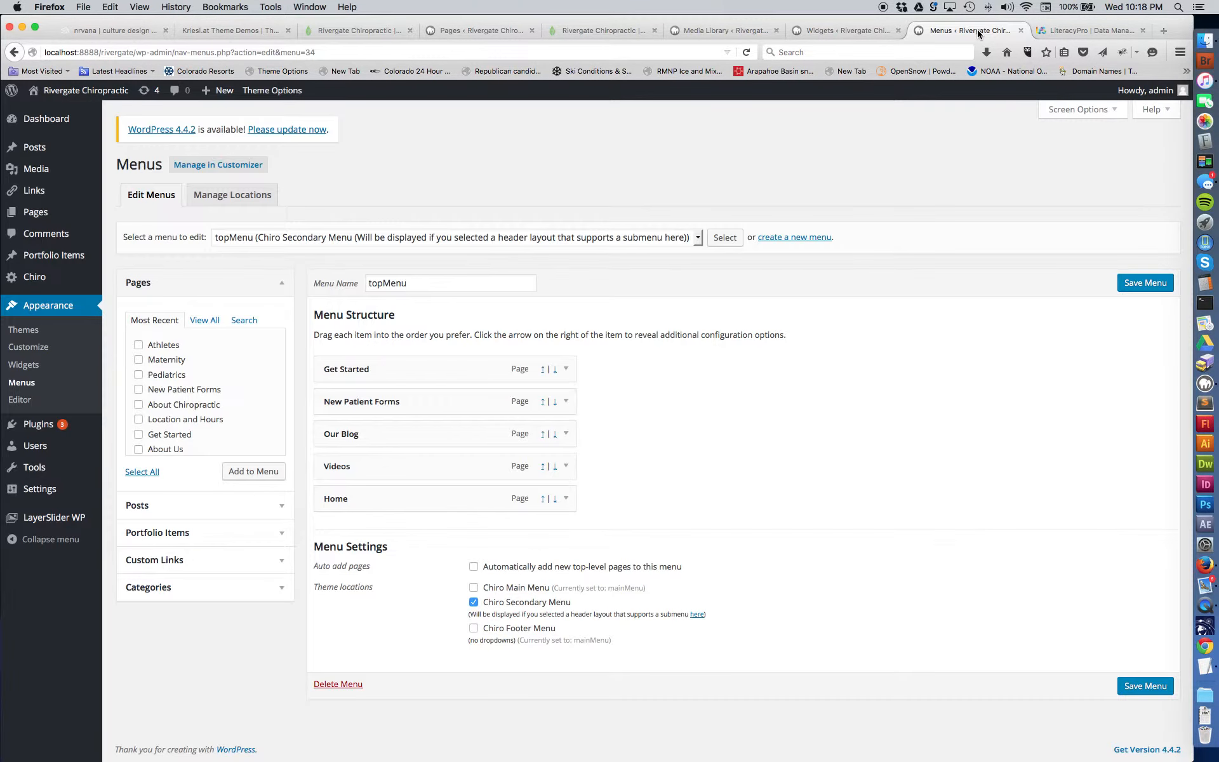
Open the theme editor and examine the Chiro stylesheet and the parent Enfold theme's config-layerslider/config.php file
{"action": "left_click", "coordinate": [21, 405]}
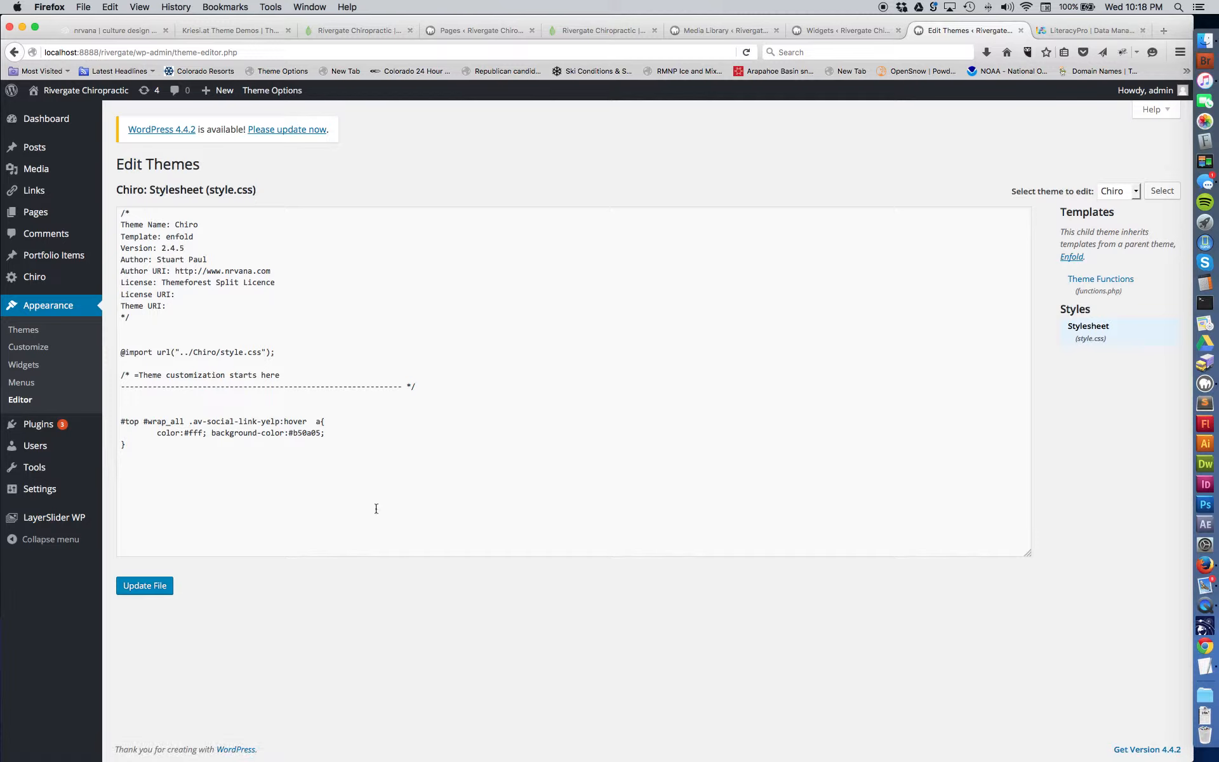
{"action": "left_click_drag", "start_coordinate": [146, 460], "coordinate": [112, 295]}
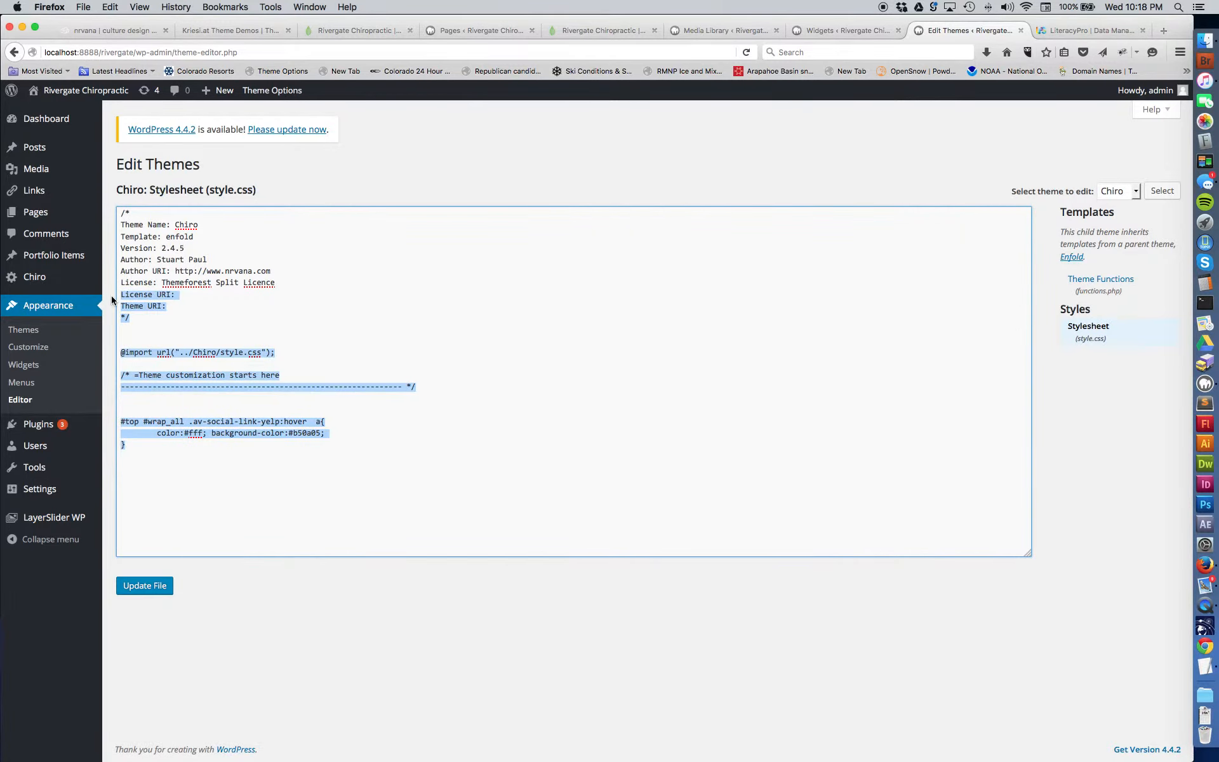
{"action": "left_click", "coordinate": [1071, 257]}
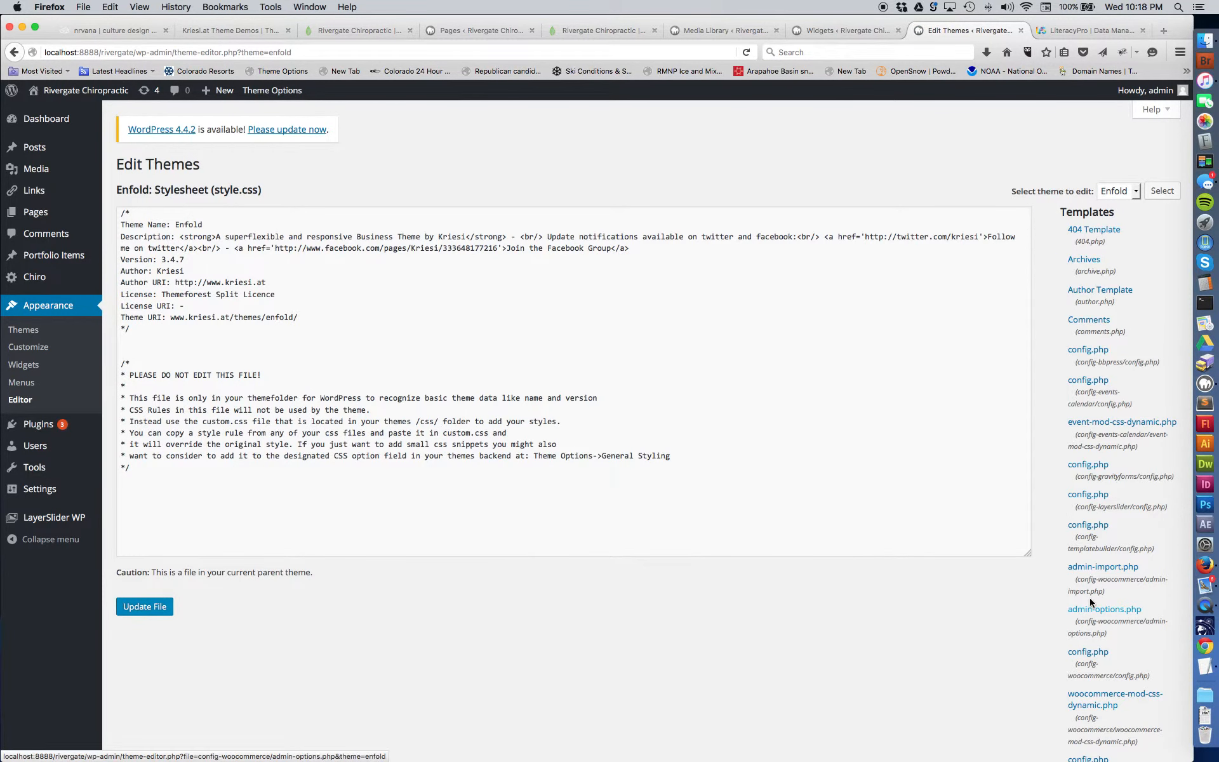
{"action": "left_click", "coordinate": [1098, 501]}
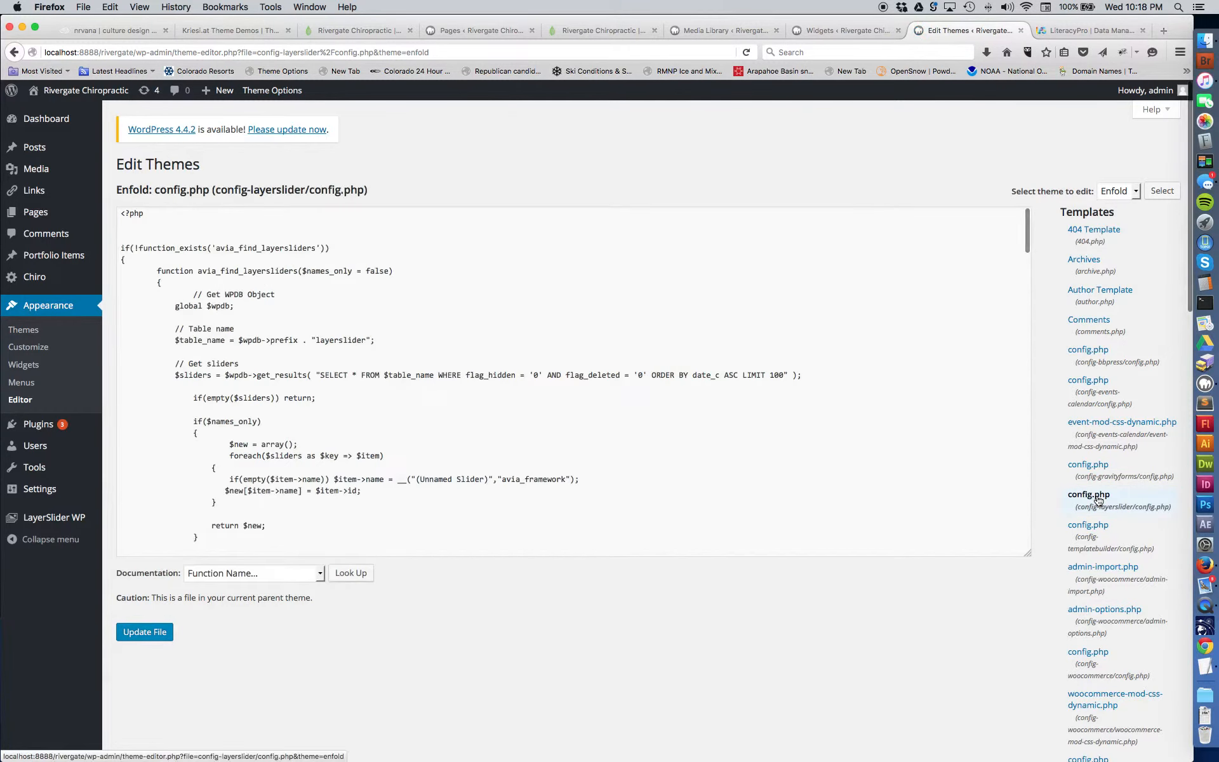
{"action": "scroll", "coordinate": [608, 414], "scroll_direction": "down", "scroll_amount": 15}
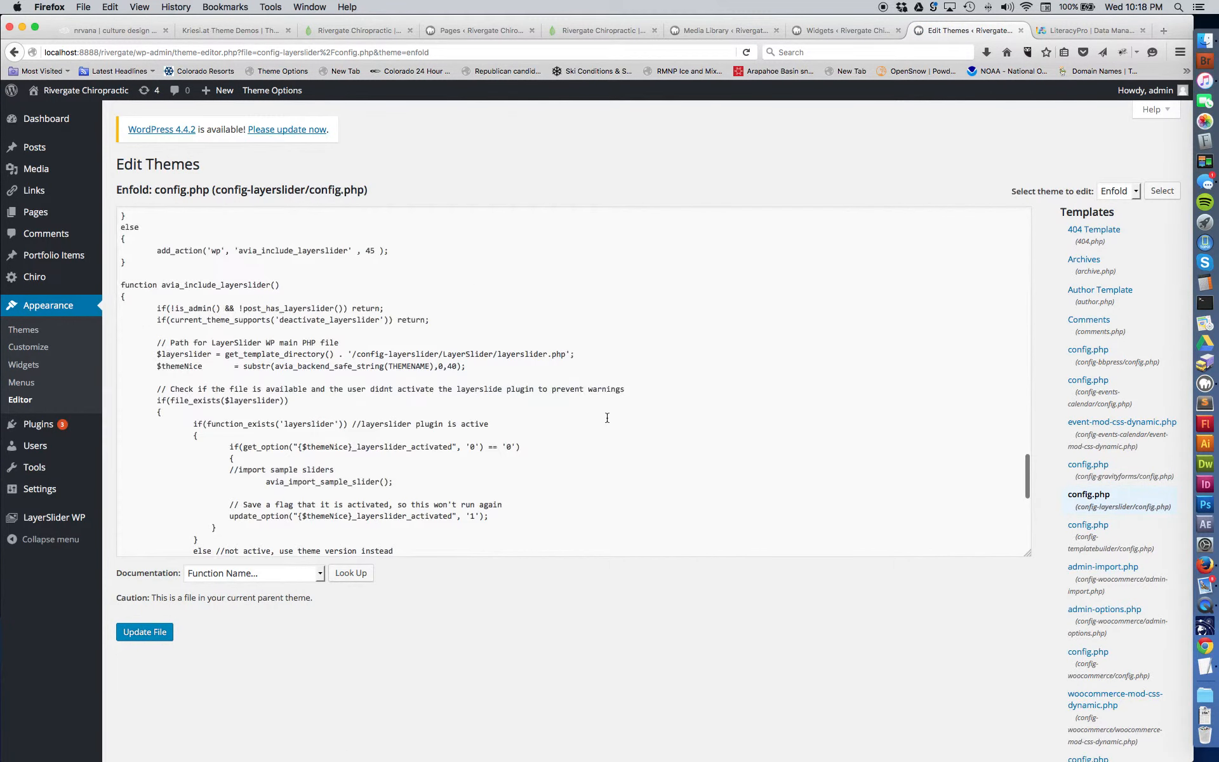
Open the Enfold theme's style.css to read its notes, and choose Chiro as the theme to edit without loading it
{"action": "scroll", "coordinate": [1086, 578], "scroll_direction": "down", "scroll_amount": 10}
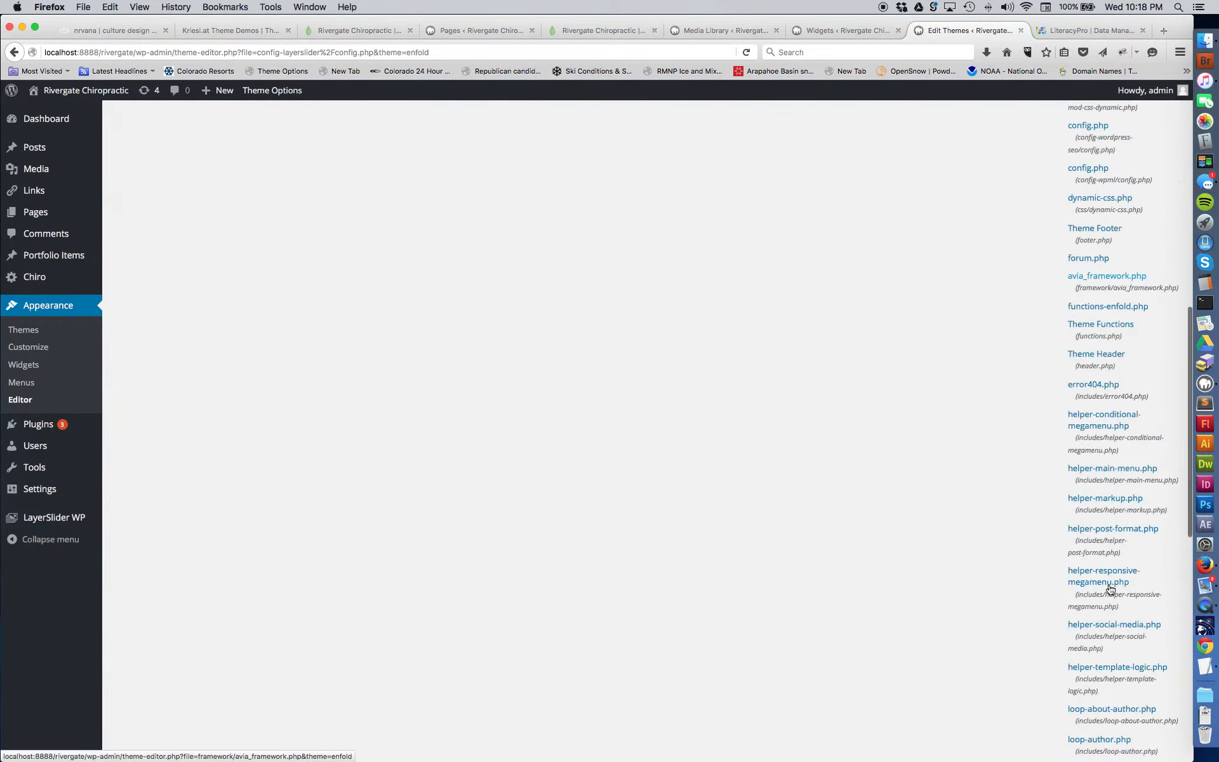
{"action": "scroll", "coordinate": [1109, 590], "scroll_direction": "down", "scroll_amount": 8}
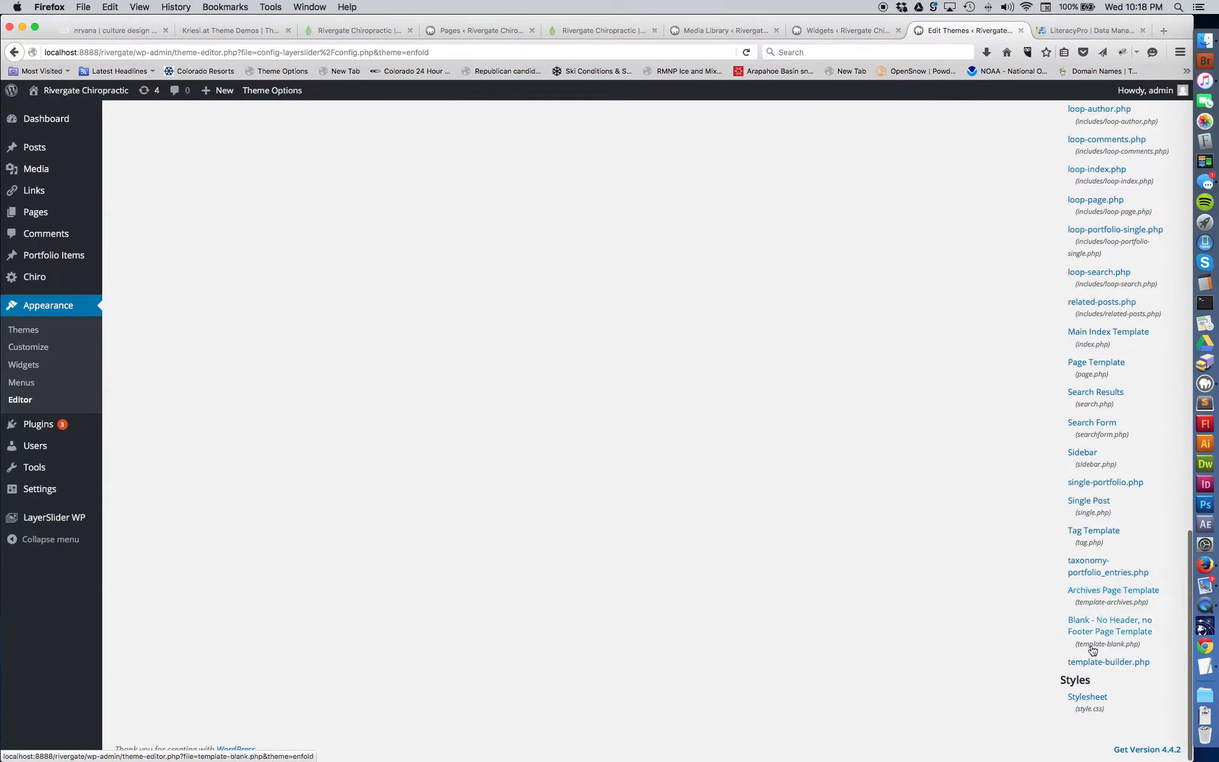
{"action": "left_click", "coordinate": [1088, 698]}
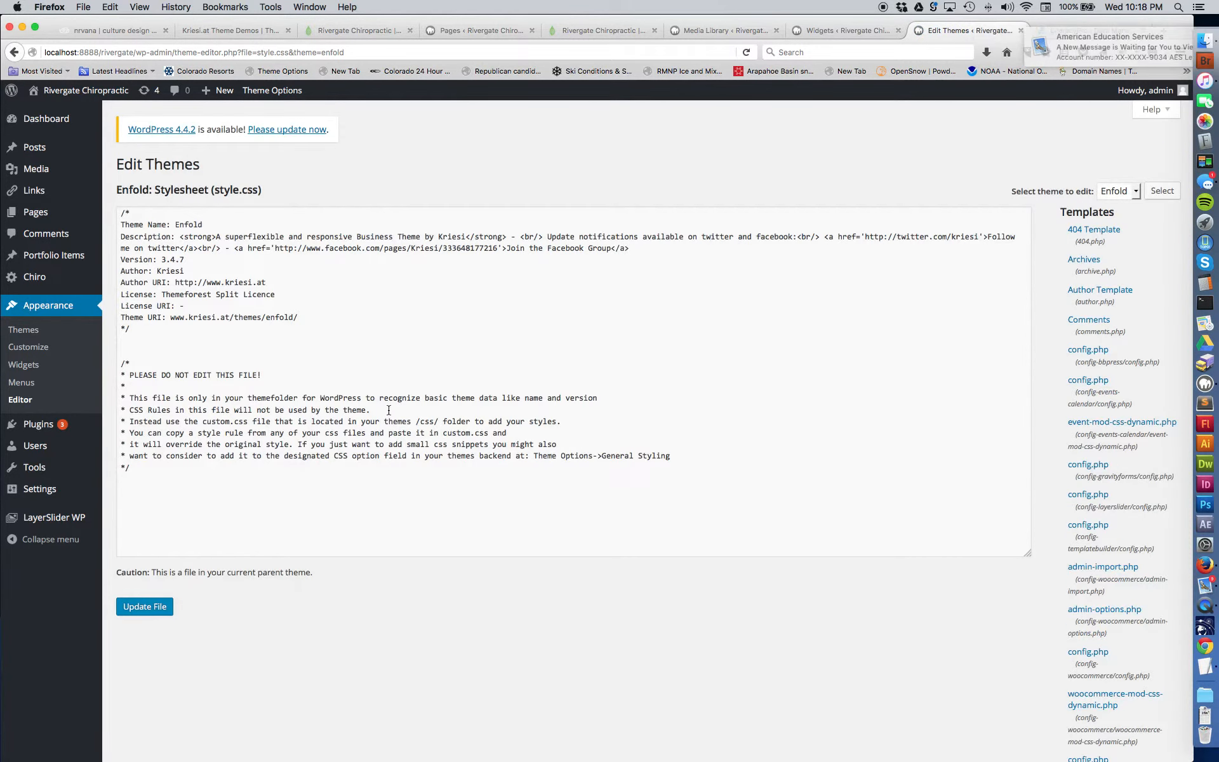
{"action": "scroll", "coordinate": [389, 414], "scroll_direction": "down", "scroll_amount": 5}
{"action": "scroll", "coordinate": [878, 414], "scroll_direction": "up", "scroll_amount": 5}
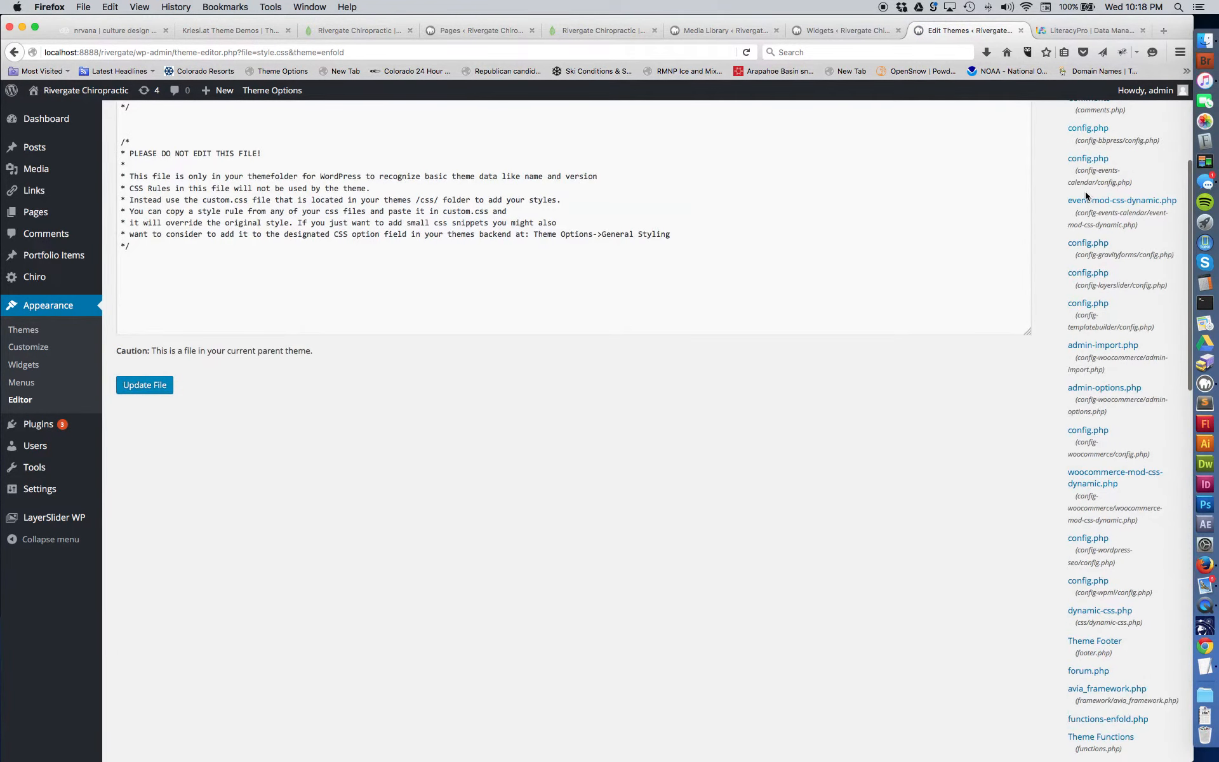
{"action": "scroll", "coordinate": [1087, 194], "scroll_direction": "up", "scroll_amount": 4}
{"action": "left_click", "coordinate": [1127, 192]}
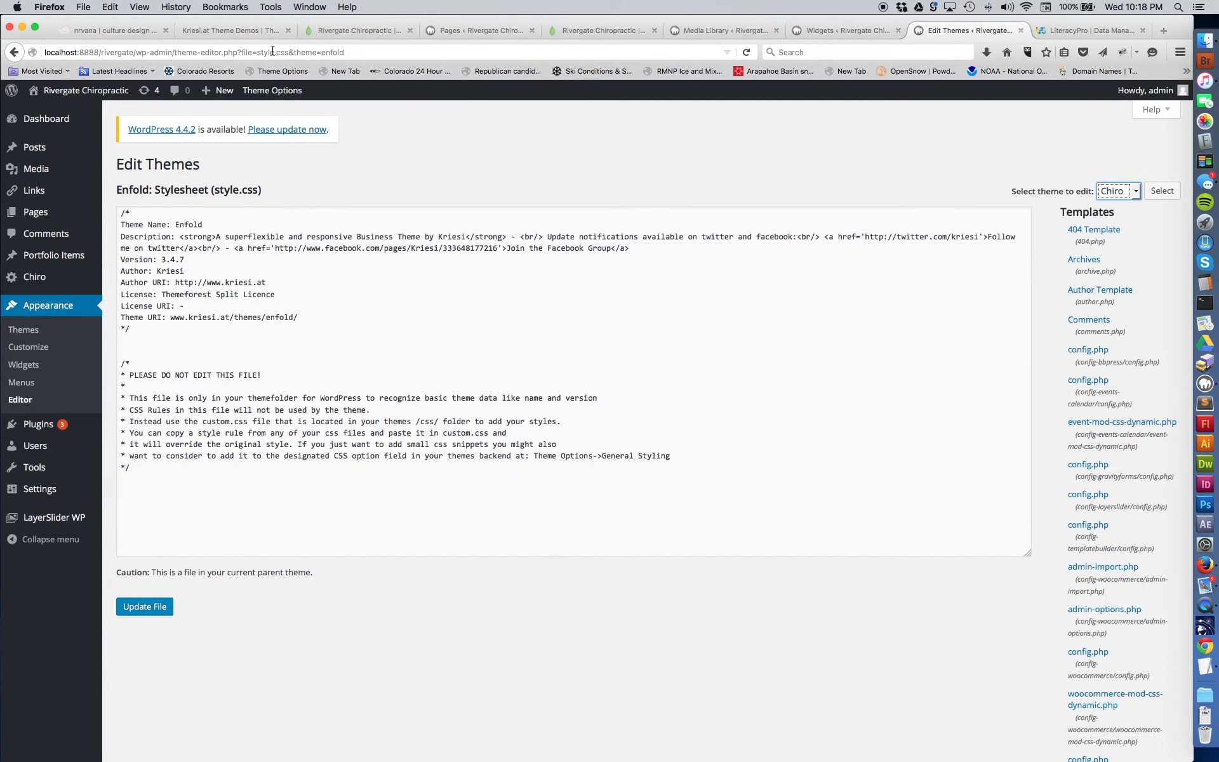
Switch to the nrvana.com website
{"action": "left_click", "coordinate": [120, 30]}
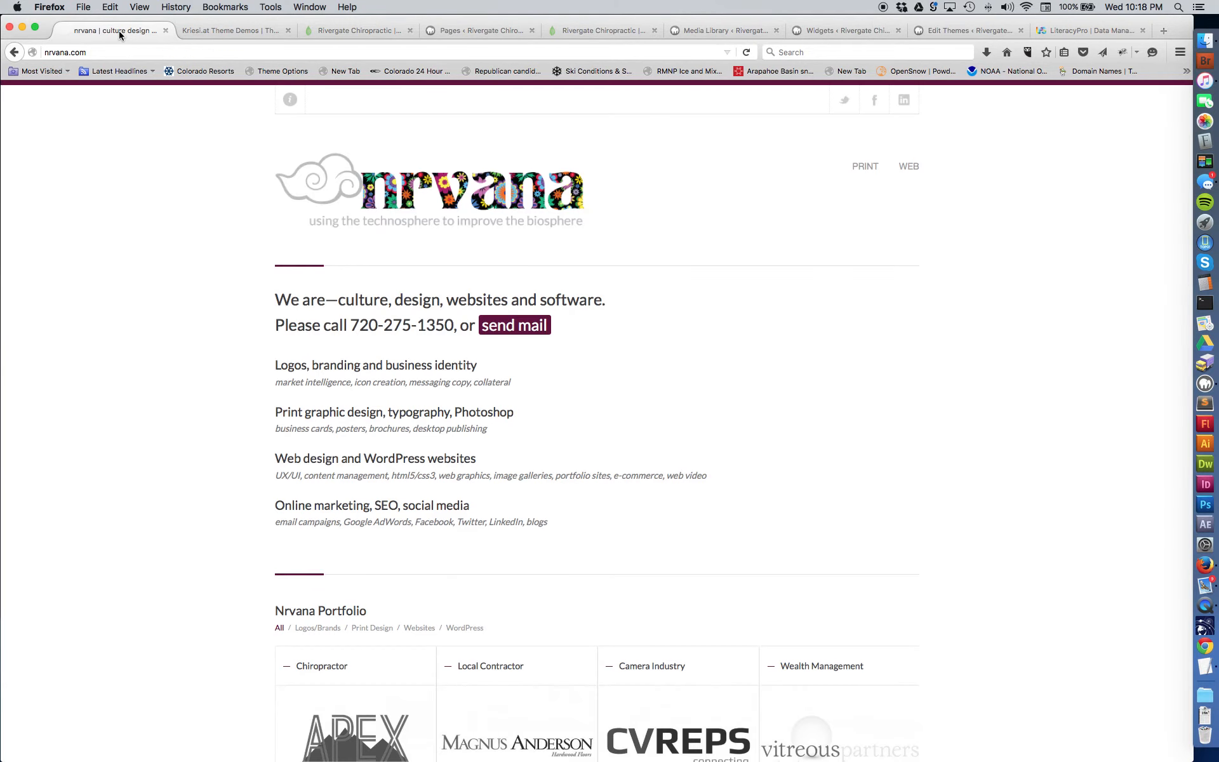